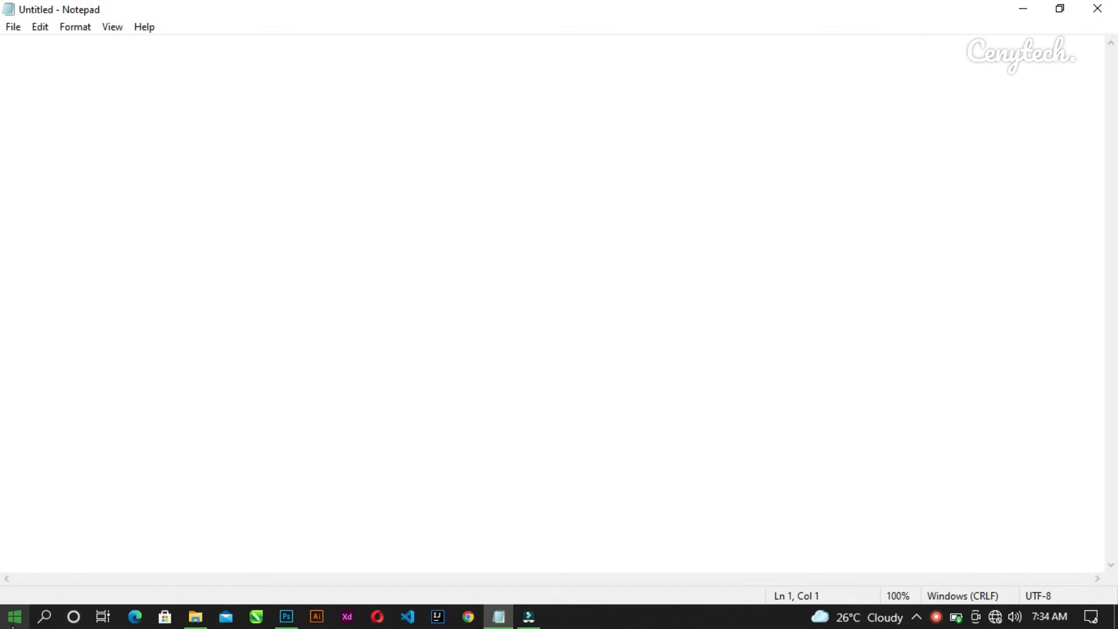
Write "Hello everyone I will show you how to remove background on Photoshop" in the blank note and minimize it
text(H)
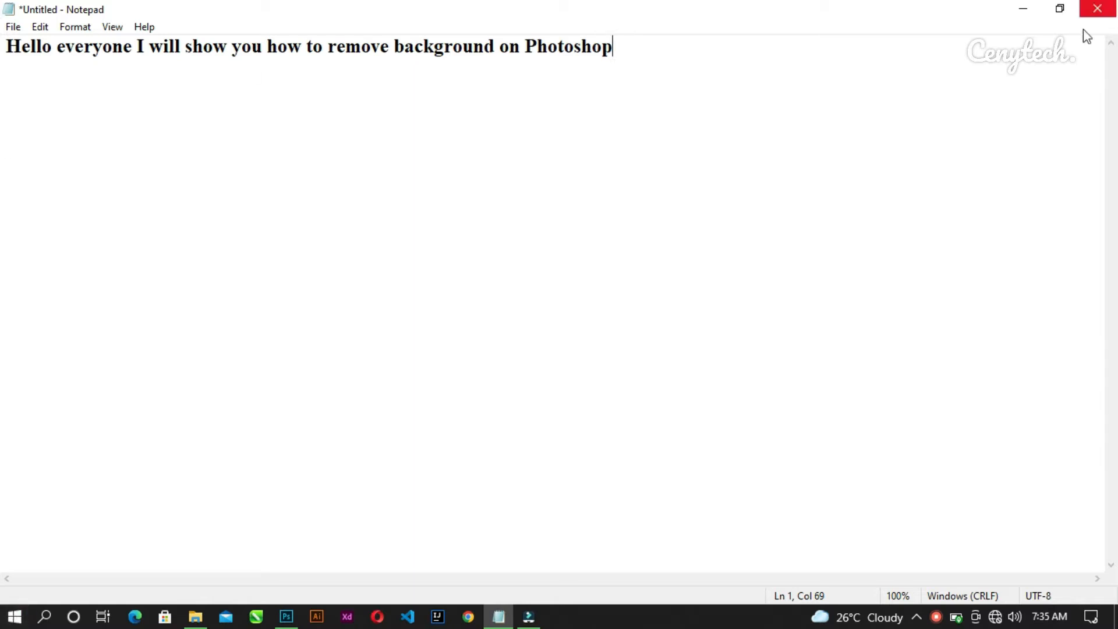
click(1023, 11)
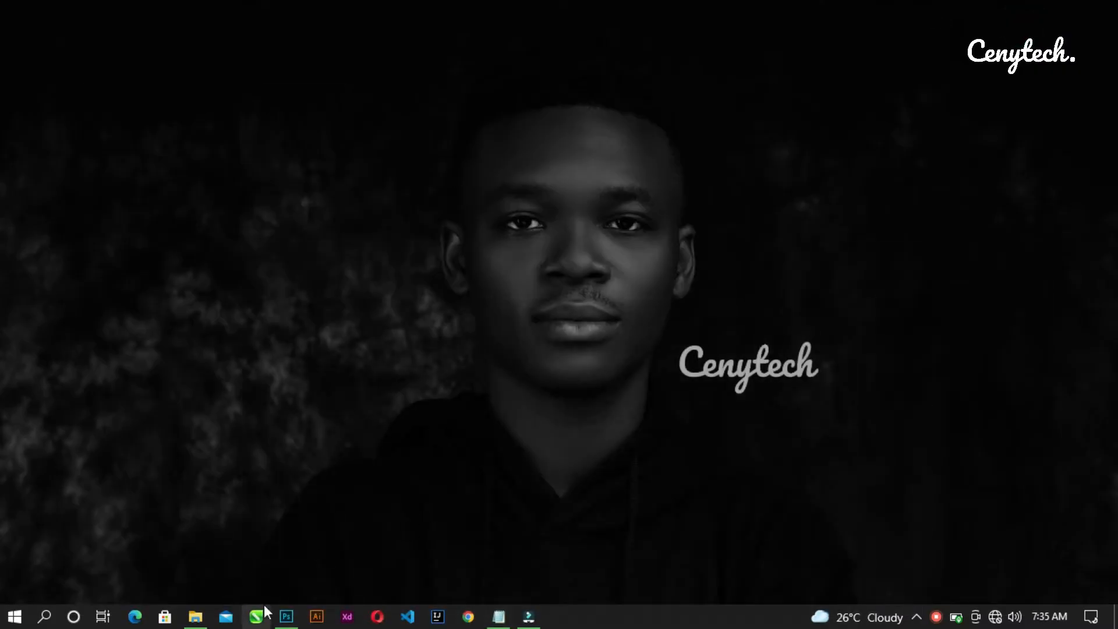
Switch to Photoshop, bring up the photo of the woman in the brown t-shirt and unlock its Background layer
click(286, 616)
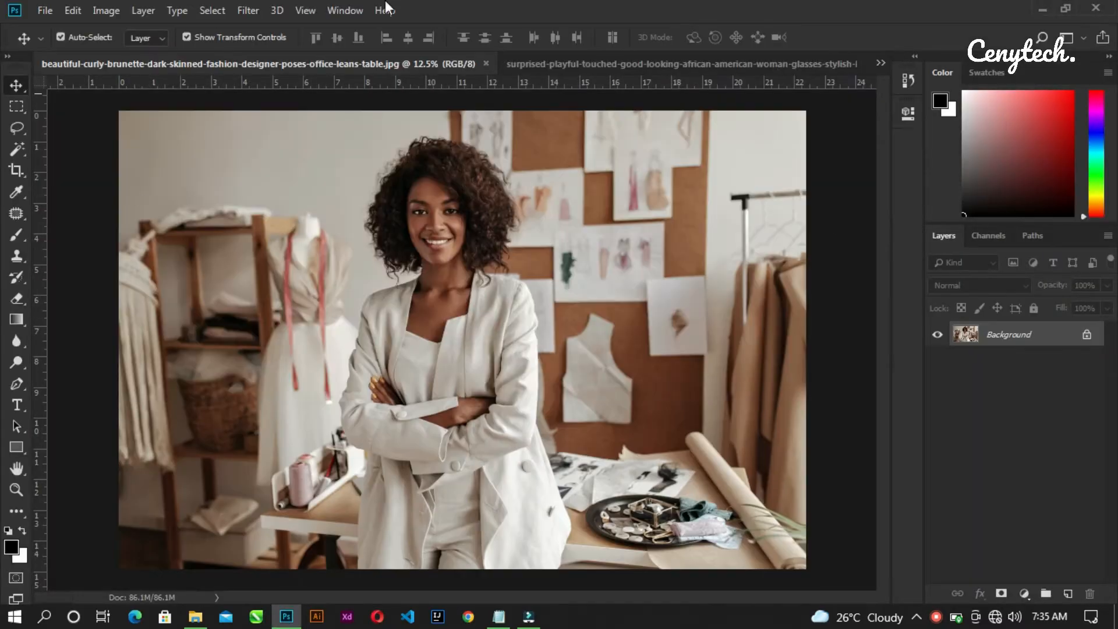
click(543, 63)
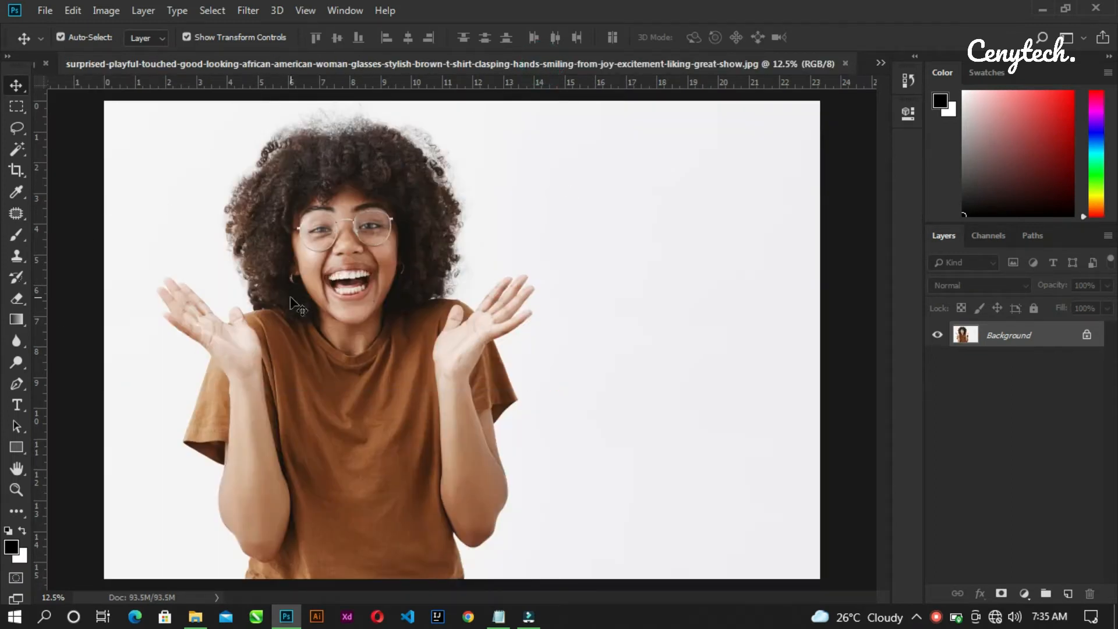
click(1087, 338)
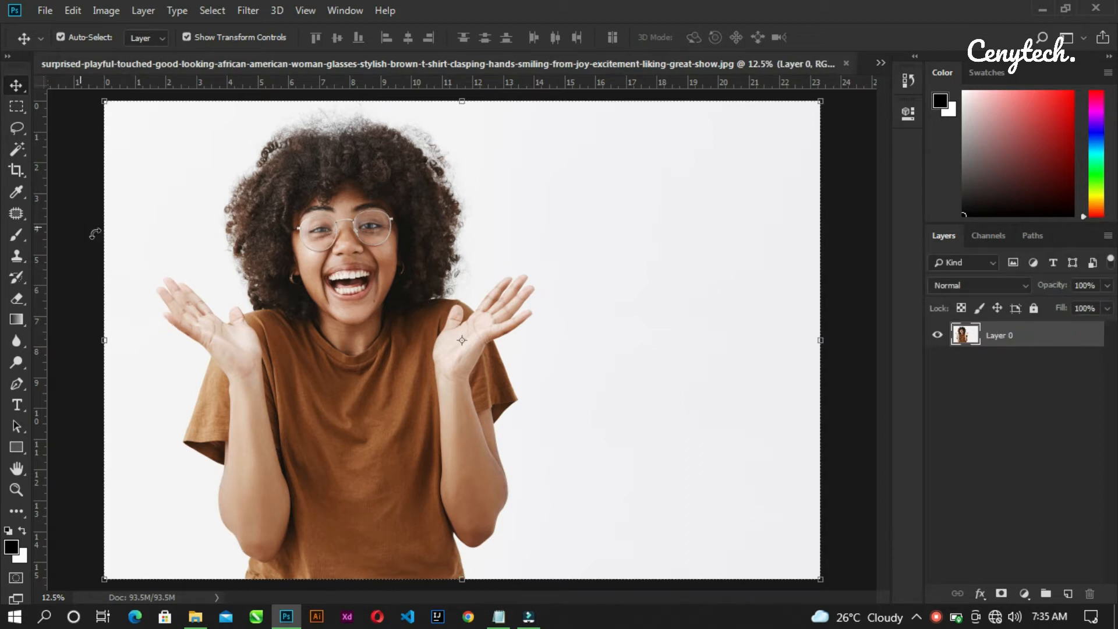
Try selecting the woman automatically with the Select Subject command, and deselect
click(217, 14)
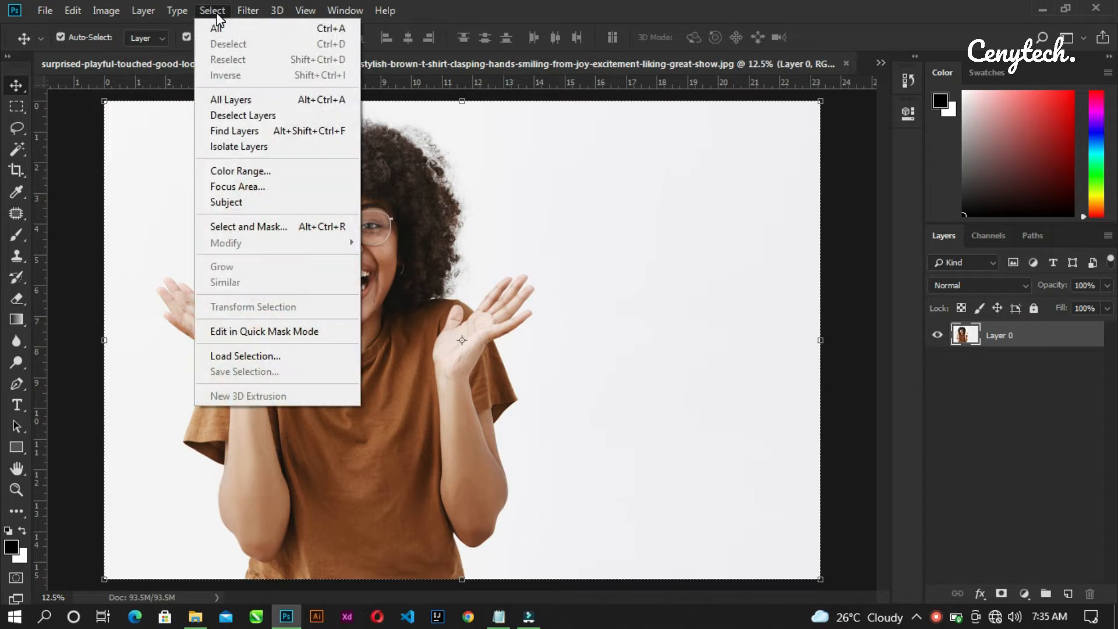
click(232, 205)
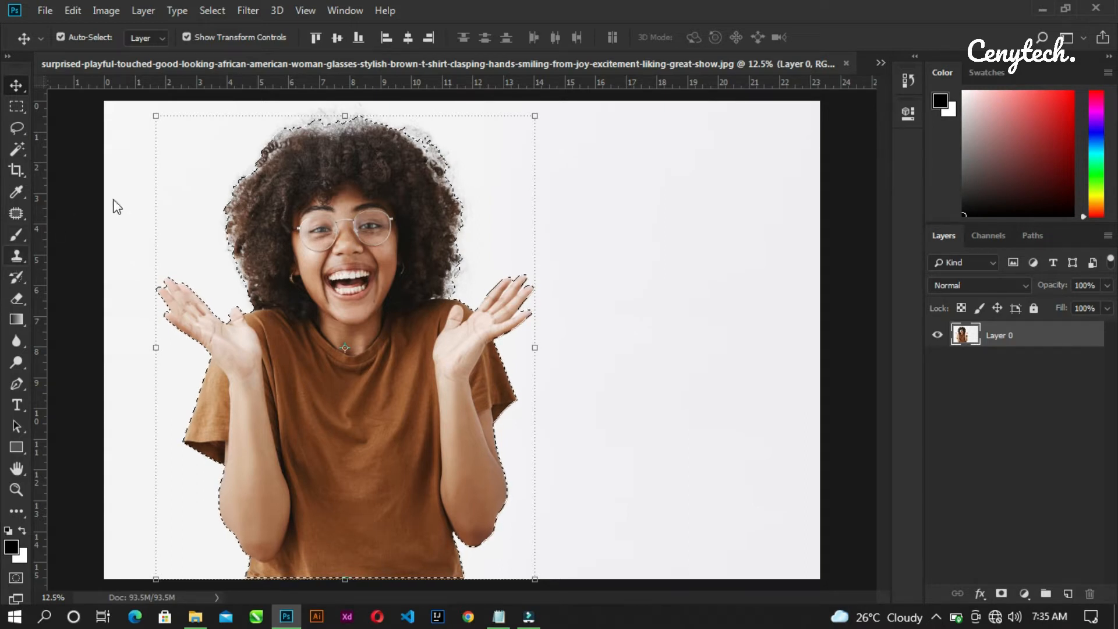
key(ctrl)
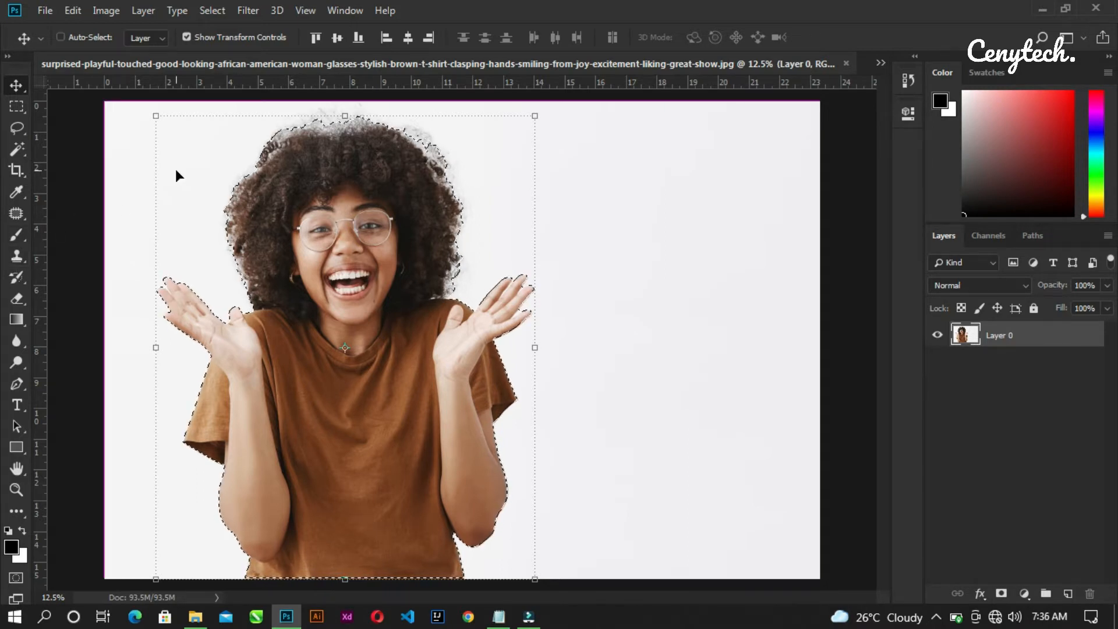
key(ctrl+d)
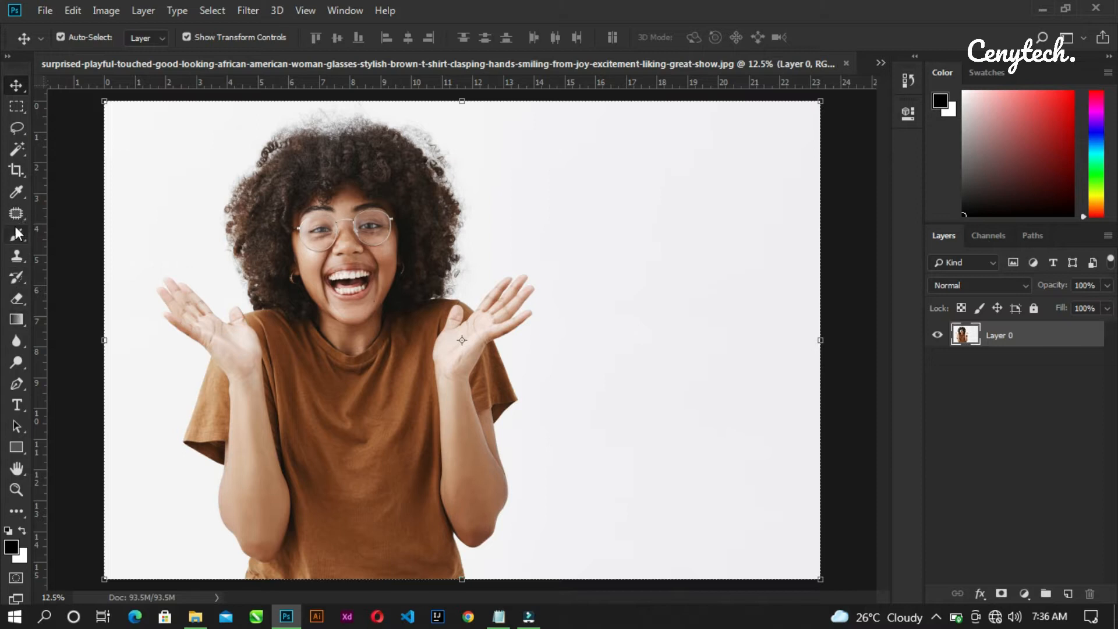
Select the plain white background around the woman using the Magic Wand in add-to-selection mode
click(19, 147)
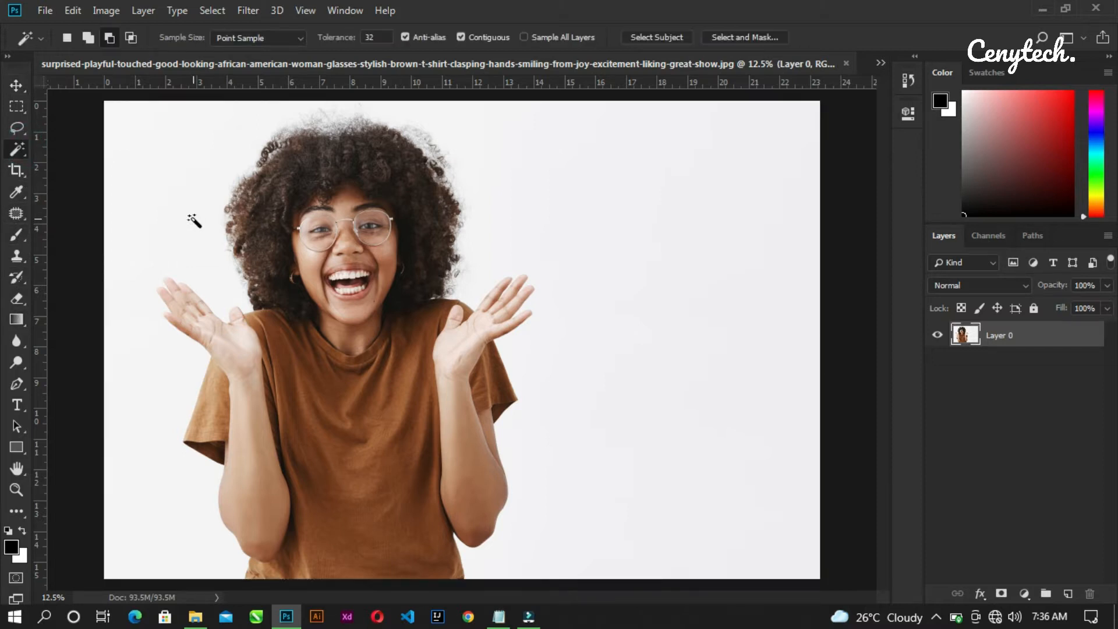
click(89, 38)
click(158, 155)
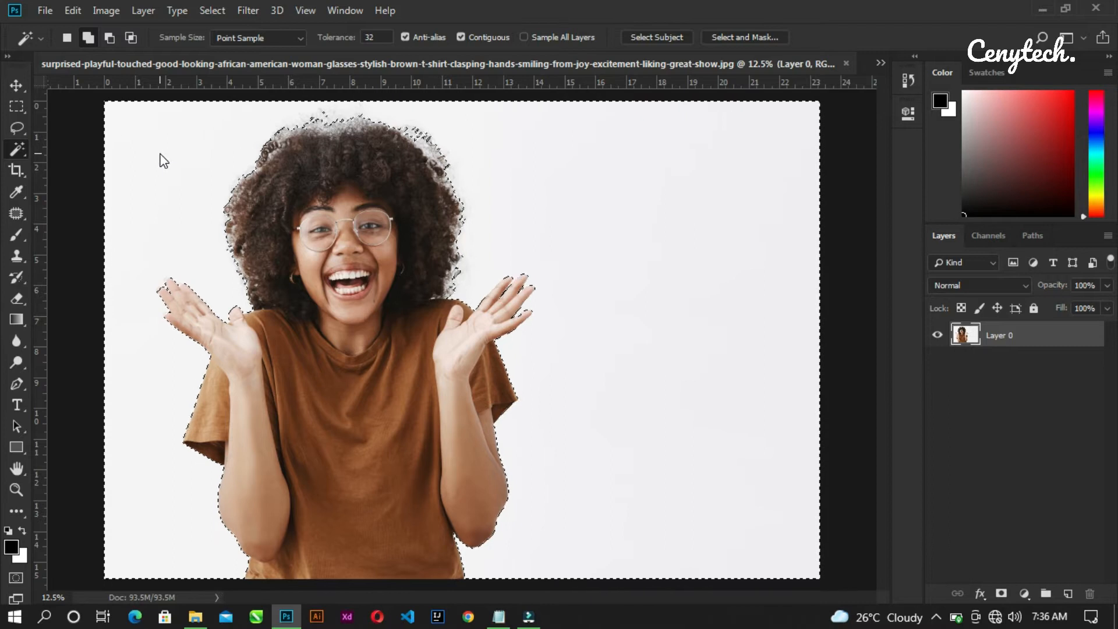
Activate the Polygonal Lasso tool for refining the selection around the raised hand on the image's left side
scroll(180, 265, up, 1)
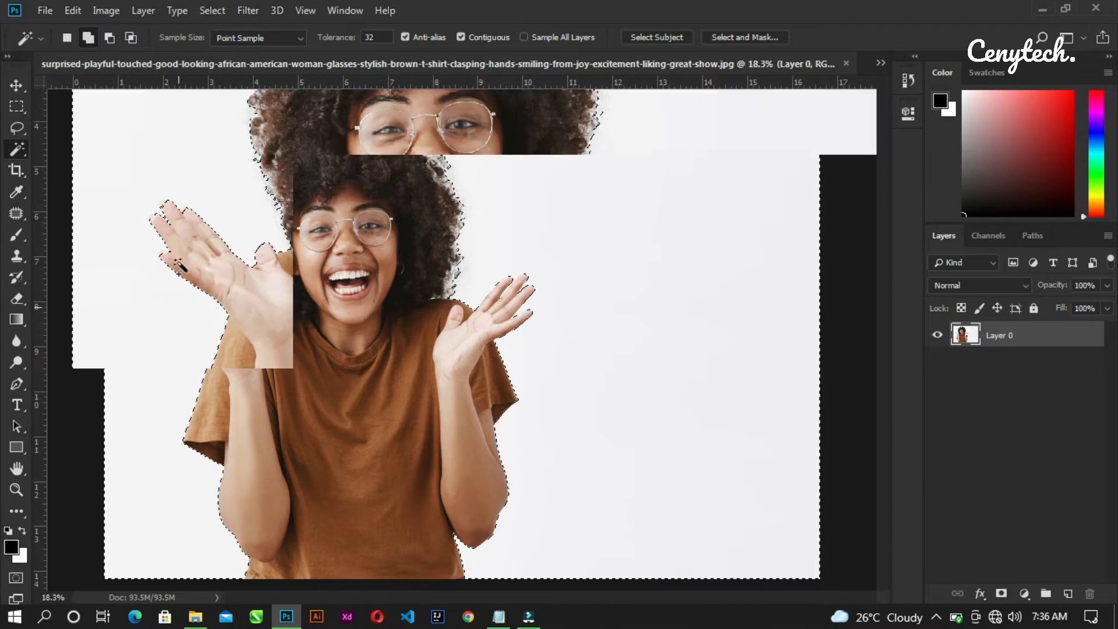
scroll(180, 265, up, 3)
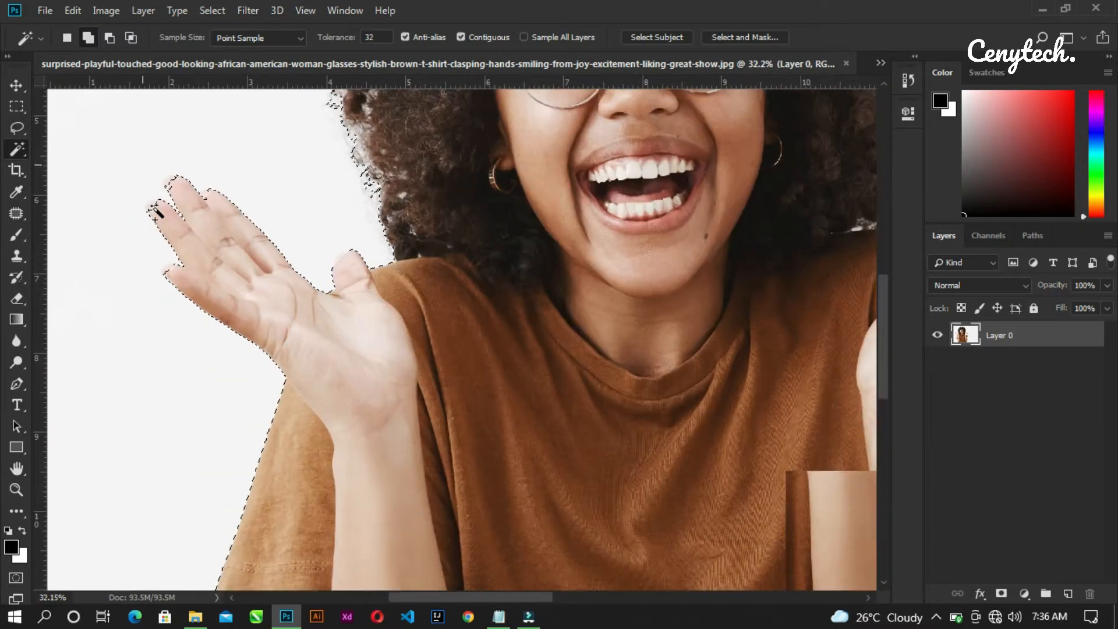
scroll(155, 212, up, 4)
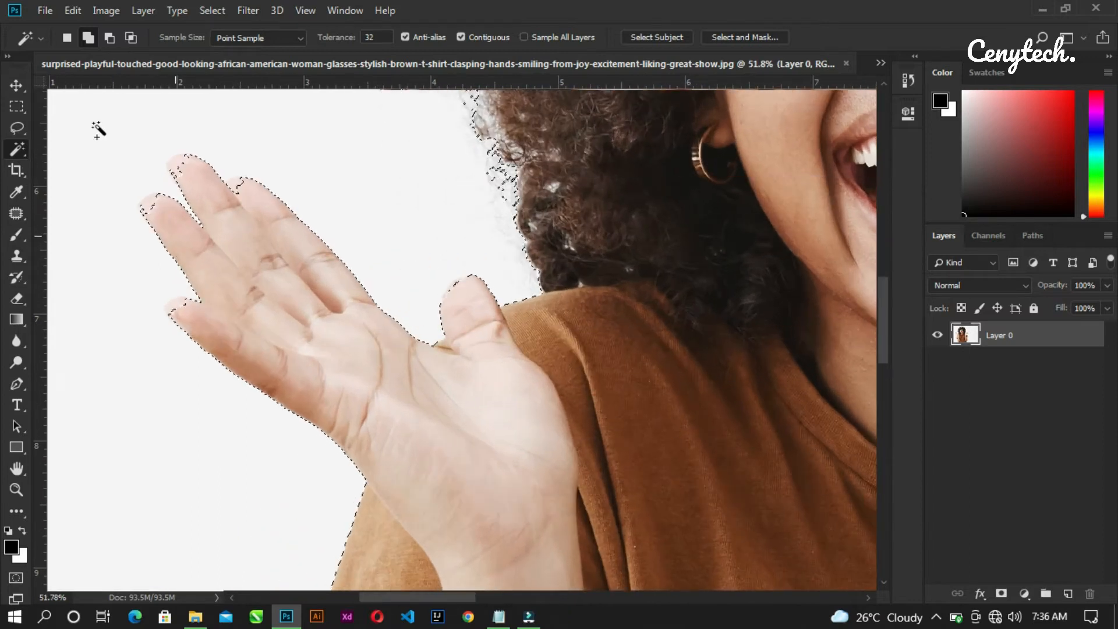
click(16, 128)
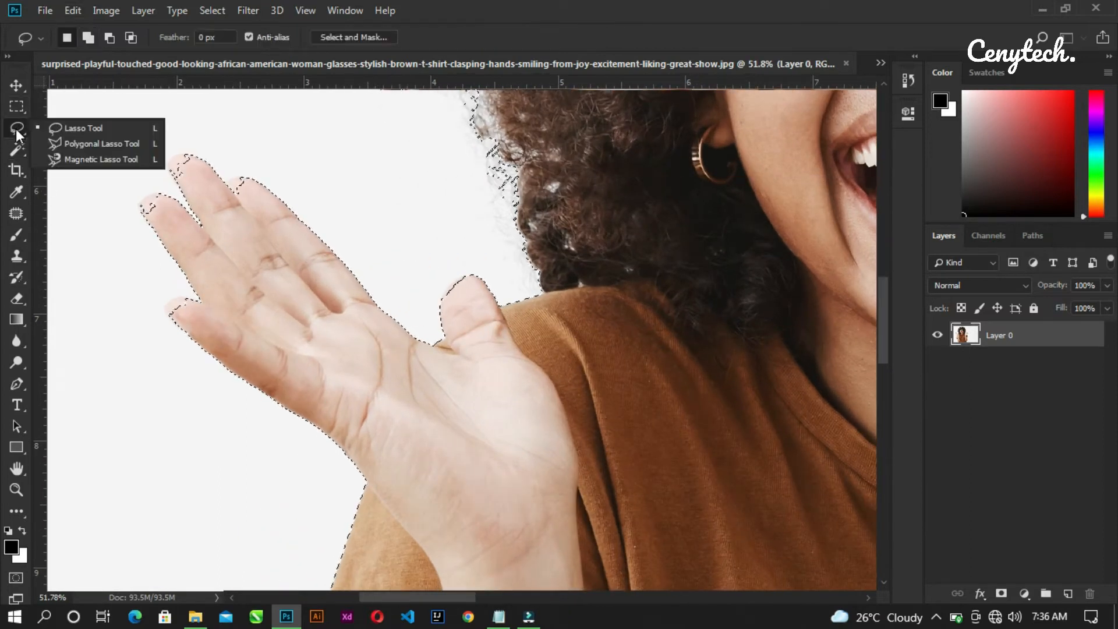
click(50, 142)
Try outlining the left-side hand's little fingertip with the Polygonal Lasso in add-to-selection mode
click(88, 37)
click(208, 304)
click(180, 299)
click(165, 300)
click(162, 306)
click(173, 324)
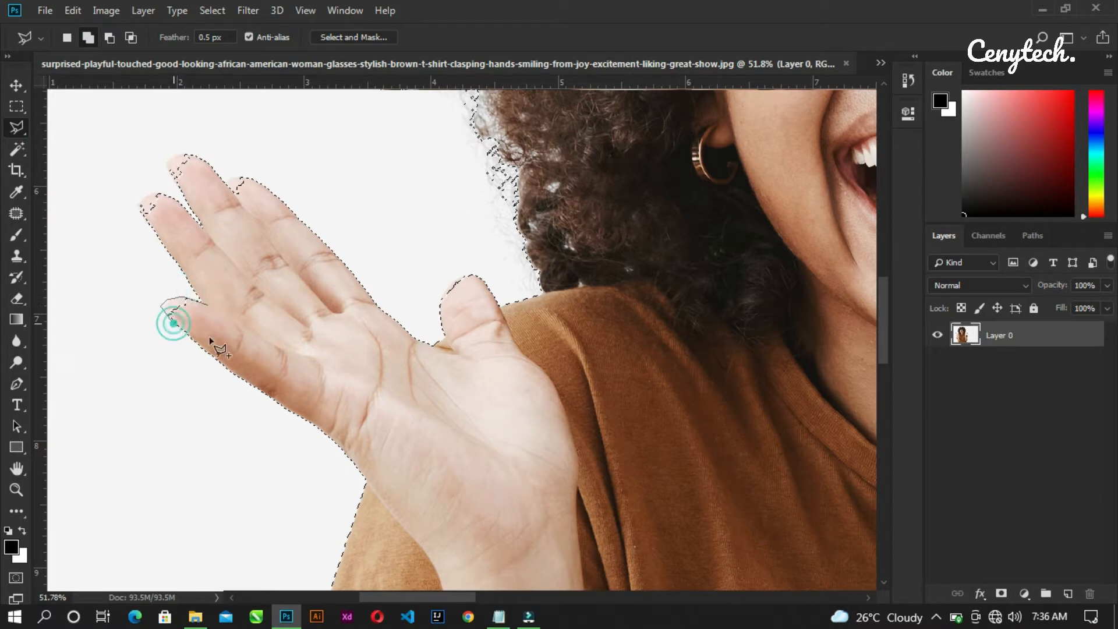
double_click(243, 346)
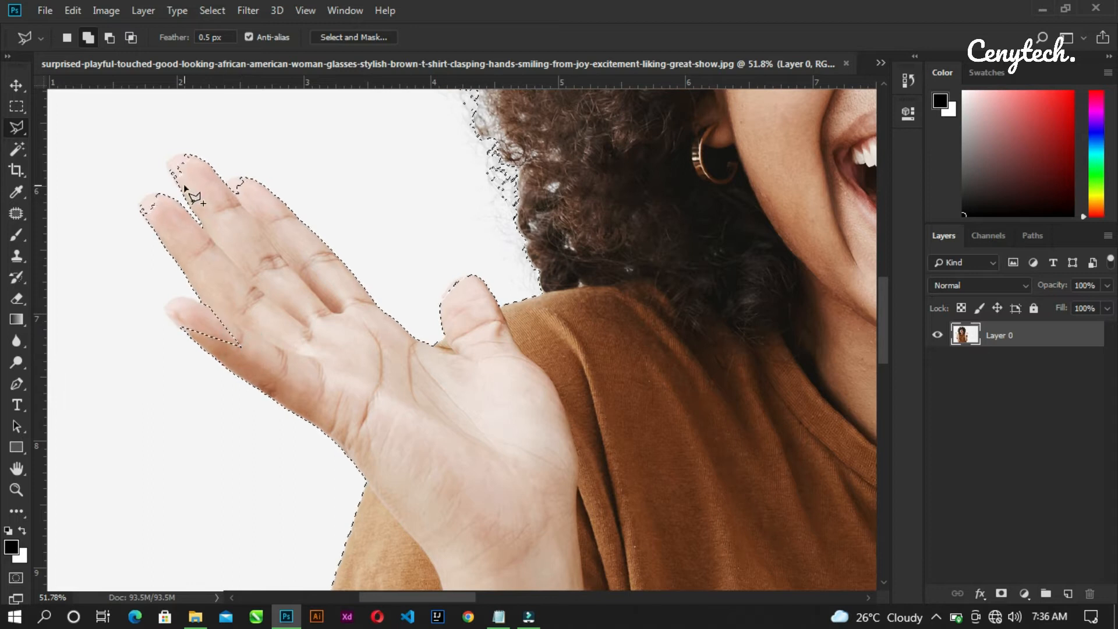
Subtract the left-side hand's little fingertip from the background selection with the Polygonal Lasso
click(110, 38)
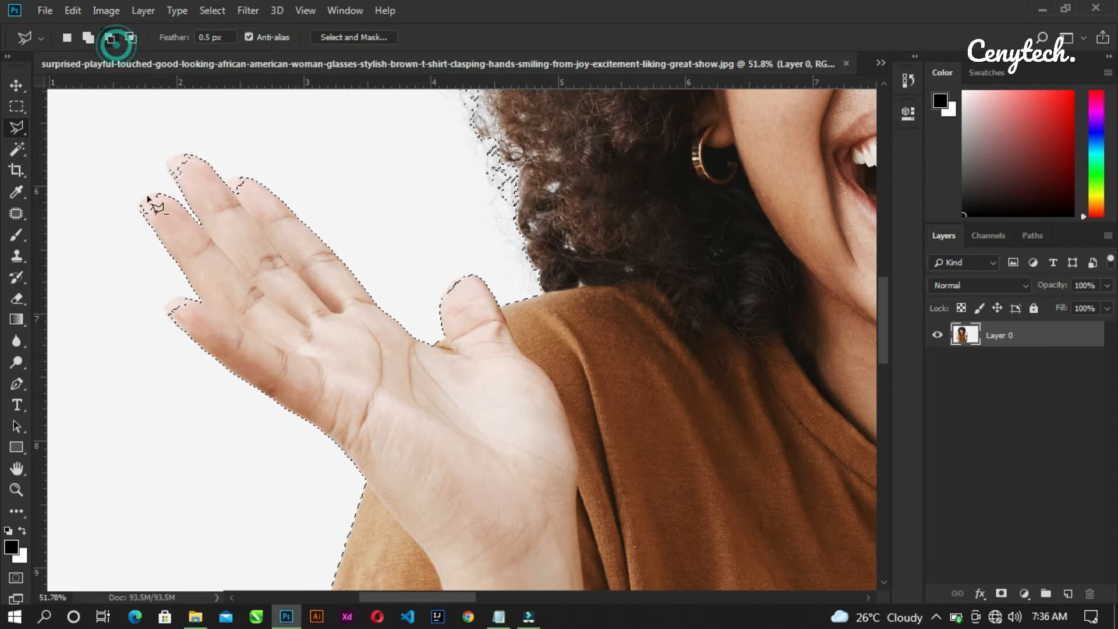
click(199, 297)
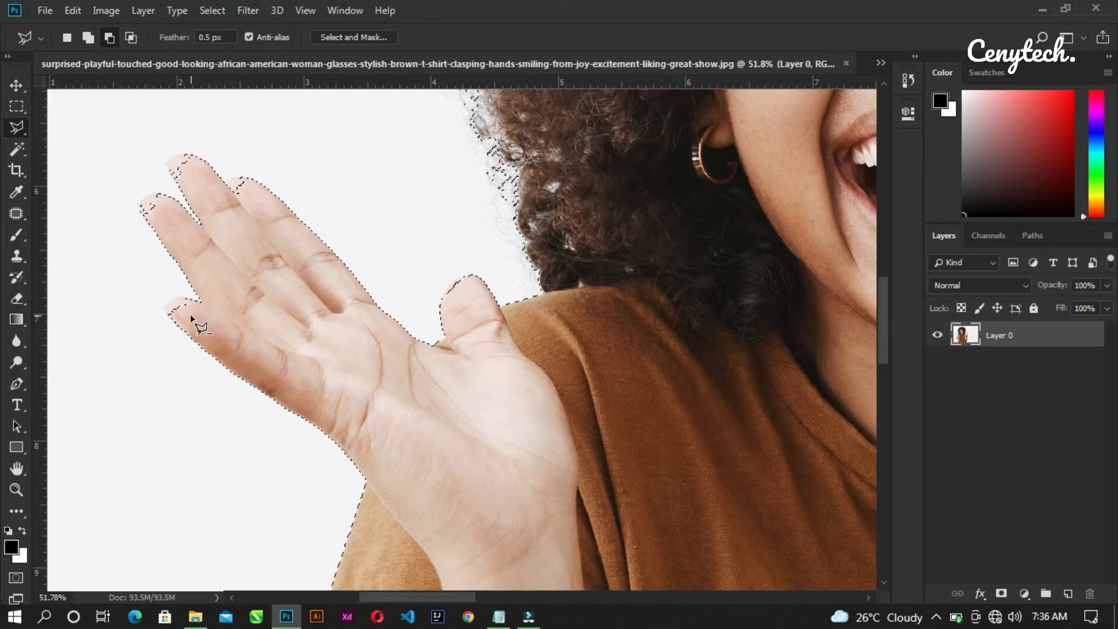
scroll(190, 316, up, 3)
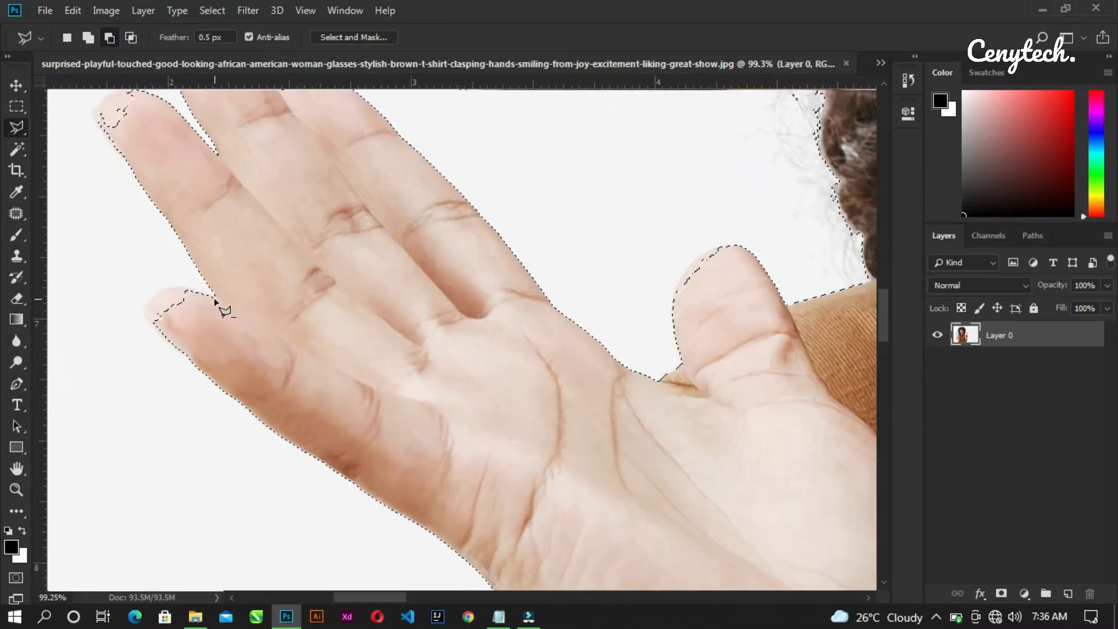
click(180, 287)
click(157, 292)
click(149, 302)
click(155, 328)
click(248, 385)
Subtract the left-side hand's ring fingertip from the background selection by tracing around its edge
scroll(320, 473, down, 4)
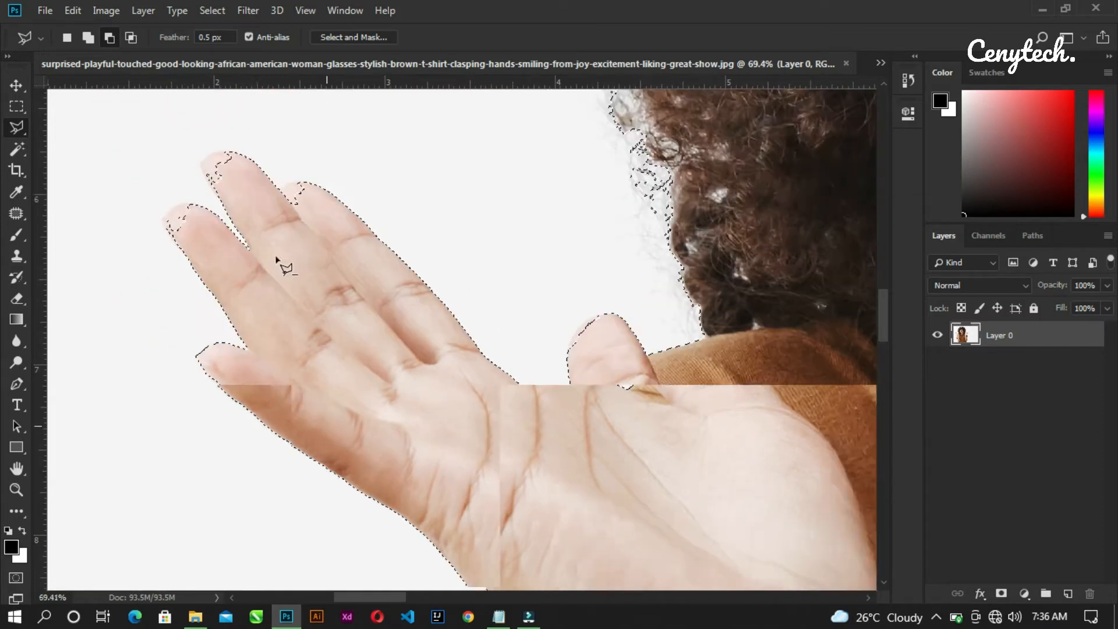
scroll(209, 186, up, 4)
click(239, 275)
click(200, 263)
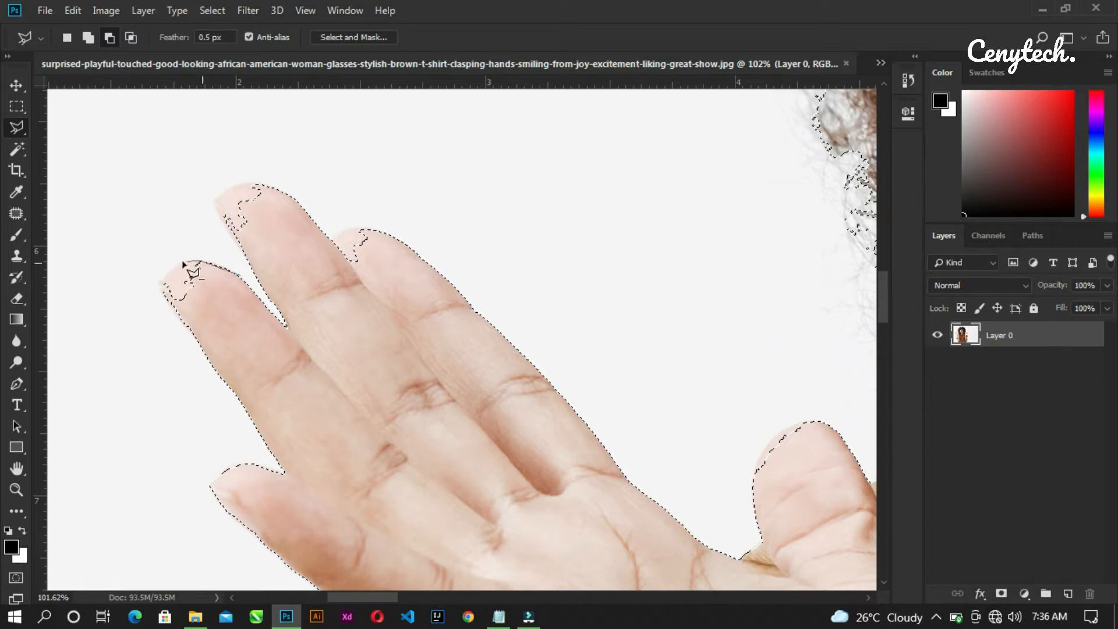
click(157, 281)
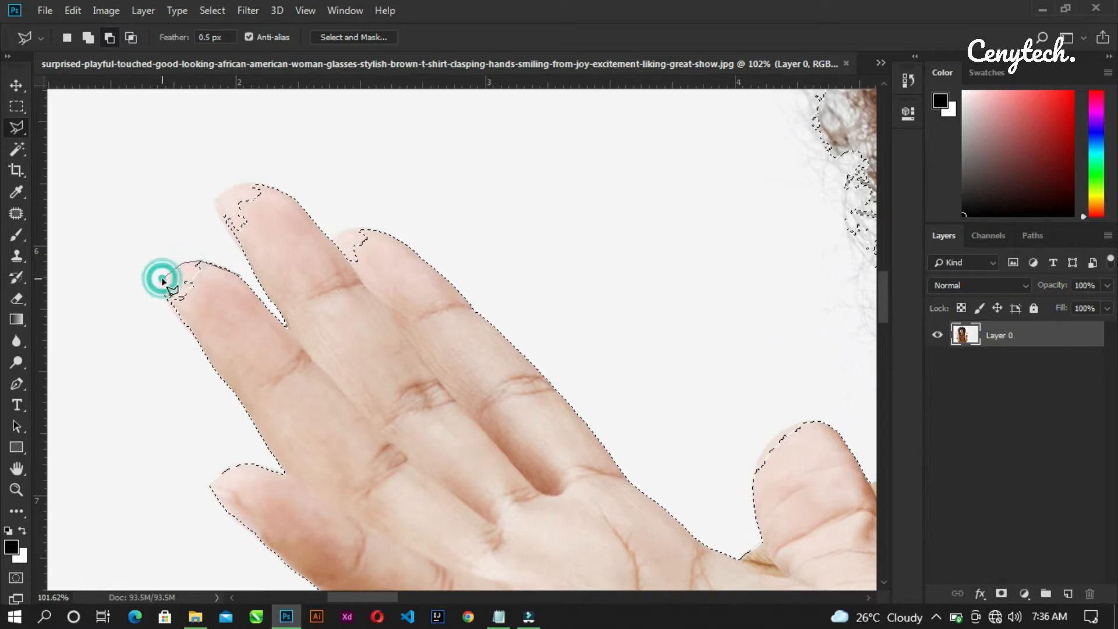
click(157, 284)
click(174, 317)
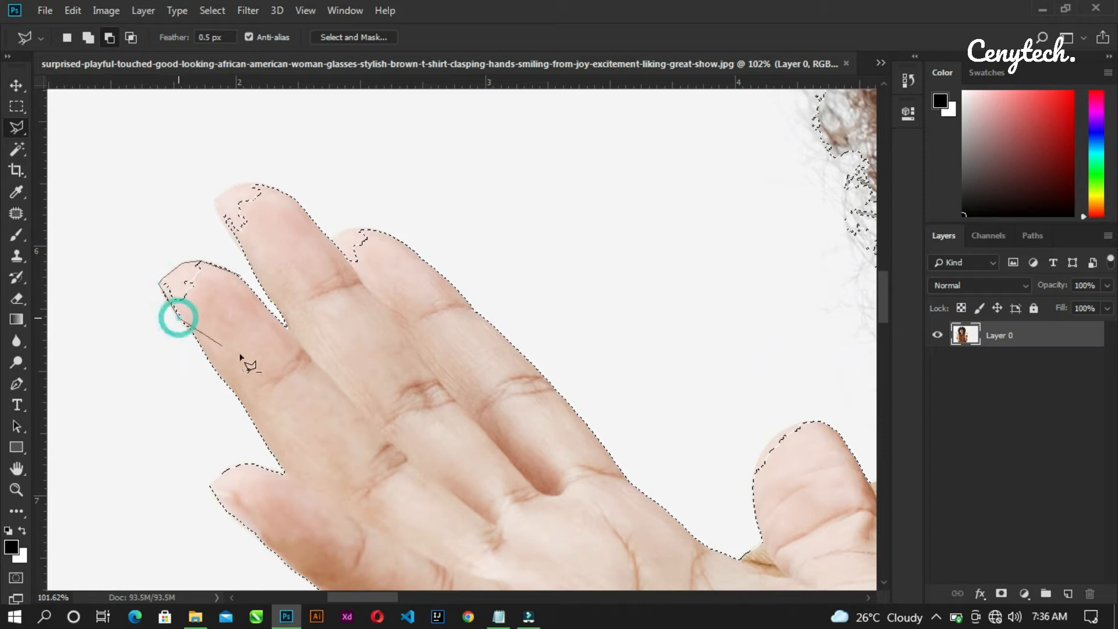
double_click(276, 376)
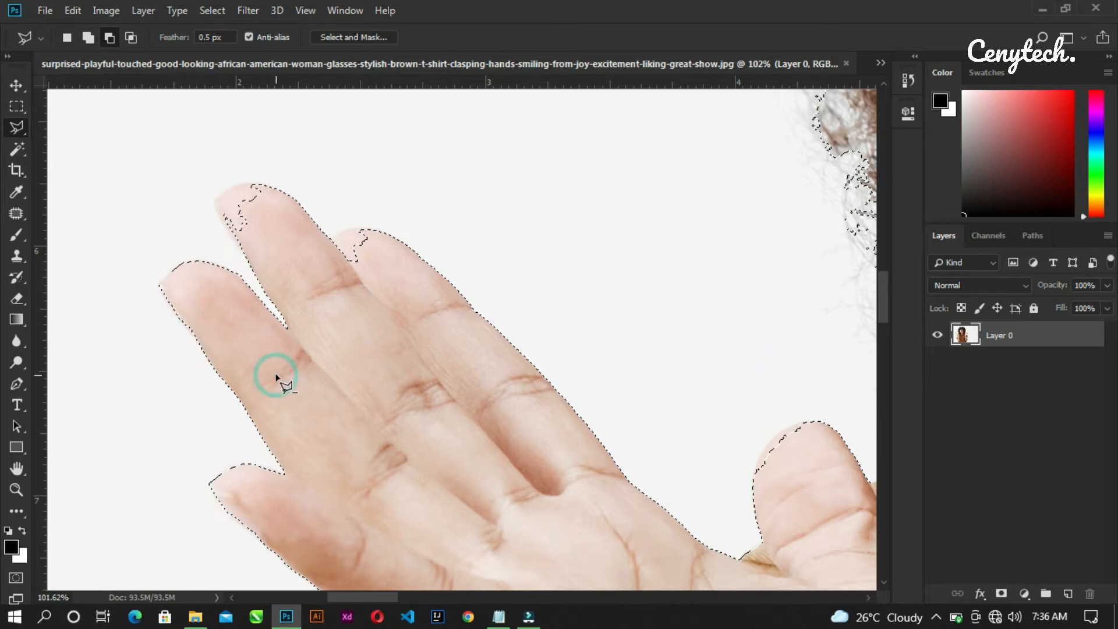
Trace around the left-side hand's middle fingertip to subtract it from the background selection
click(273, 190)
click(242, 183)
click(213, 199)
click(238, 250)
double_click(339, 334)
Remove the left-side hand's index fingertip from the background selection with two subtracting lasso outlines
click(369, 227)
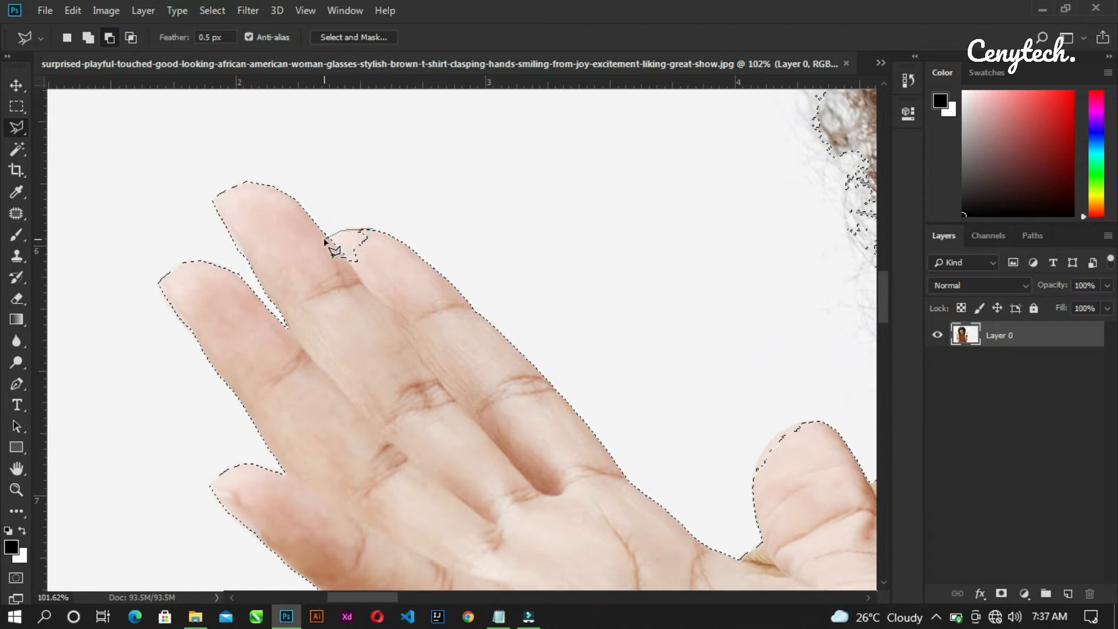
double_click(318, 310)
click(387, 240)
double_click(389, 316)
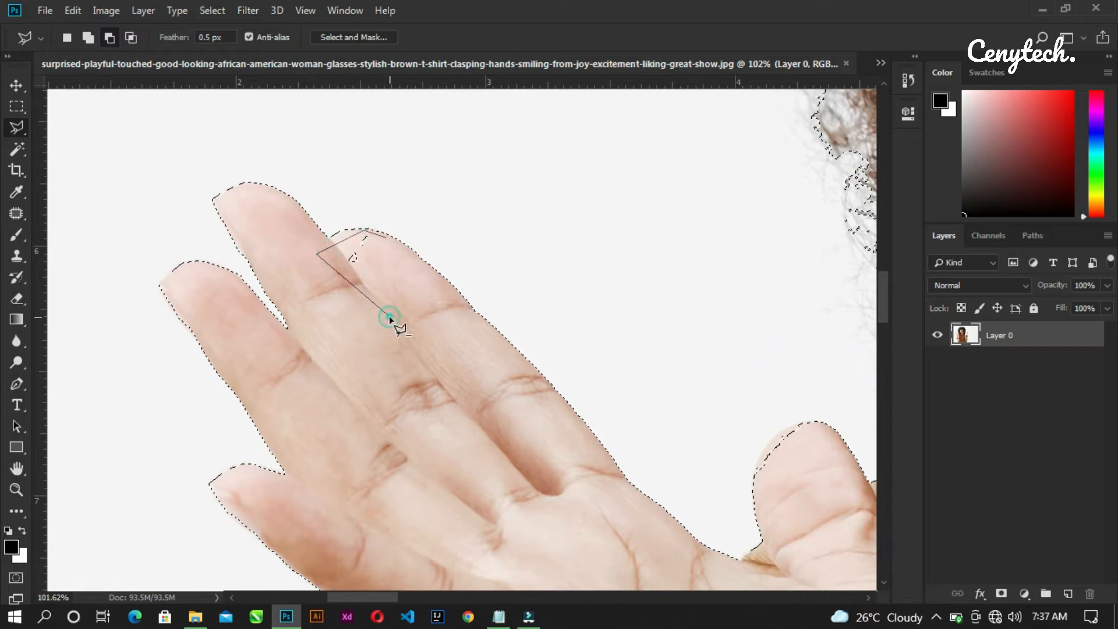
Subtract the left-side hand's thumb tip from the background selection by tracing along its outer edge
scroll(164, 298, down, 5)
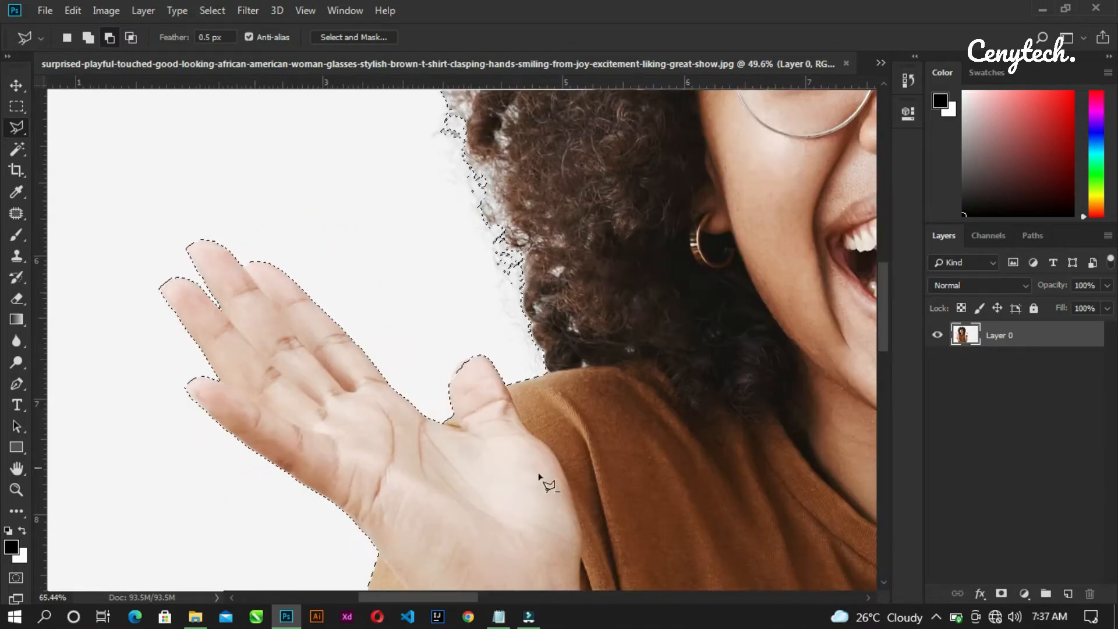
scroll(355, 396, up, 4)
scroll(527, 353, up, 4)
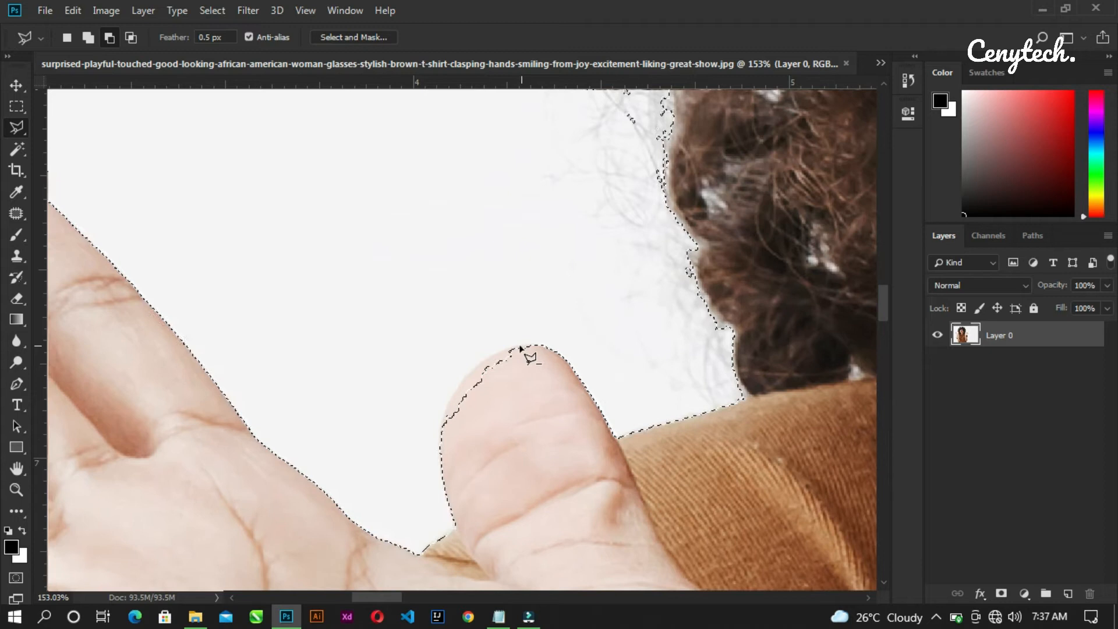
click(506, 352)
click(460, 384)
click(448, 404)
click(440, 432)
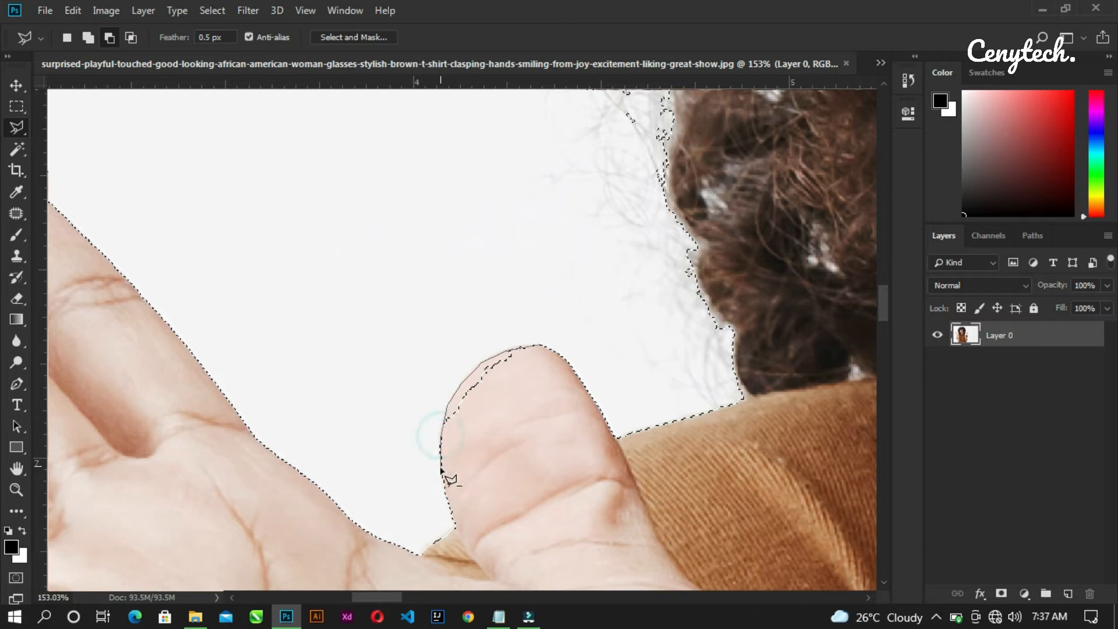
double_click(569, 517)
Subtract the right-side hand's little fingertip from the background selection by tracing along its upper edge
scroll(209, 315, down, 10)
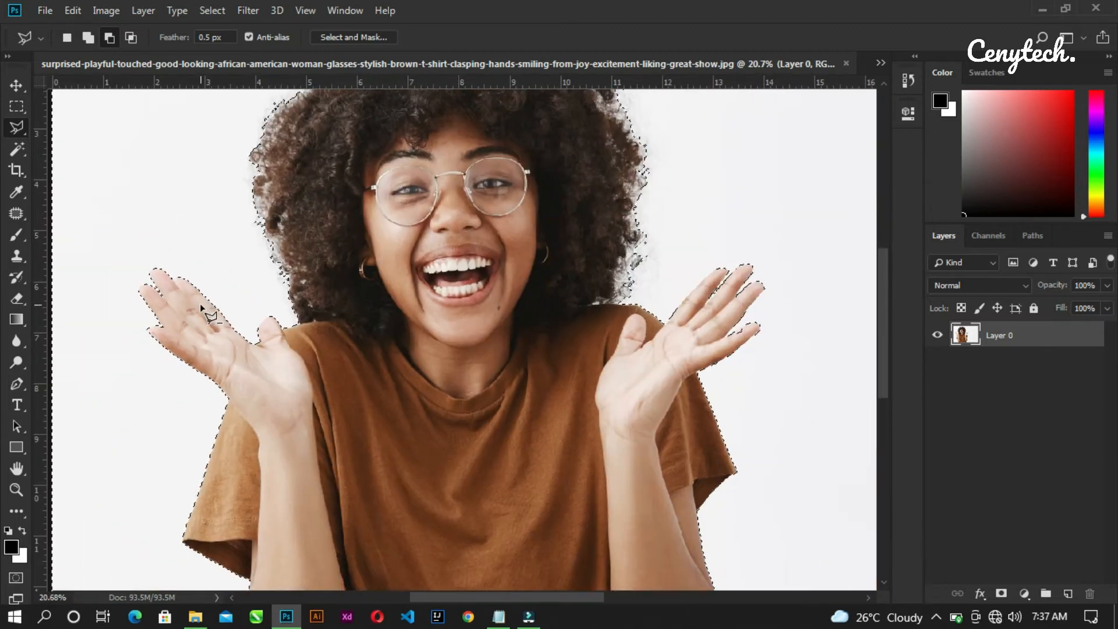
scroll(766, 282, up, 2)
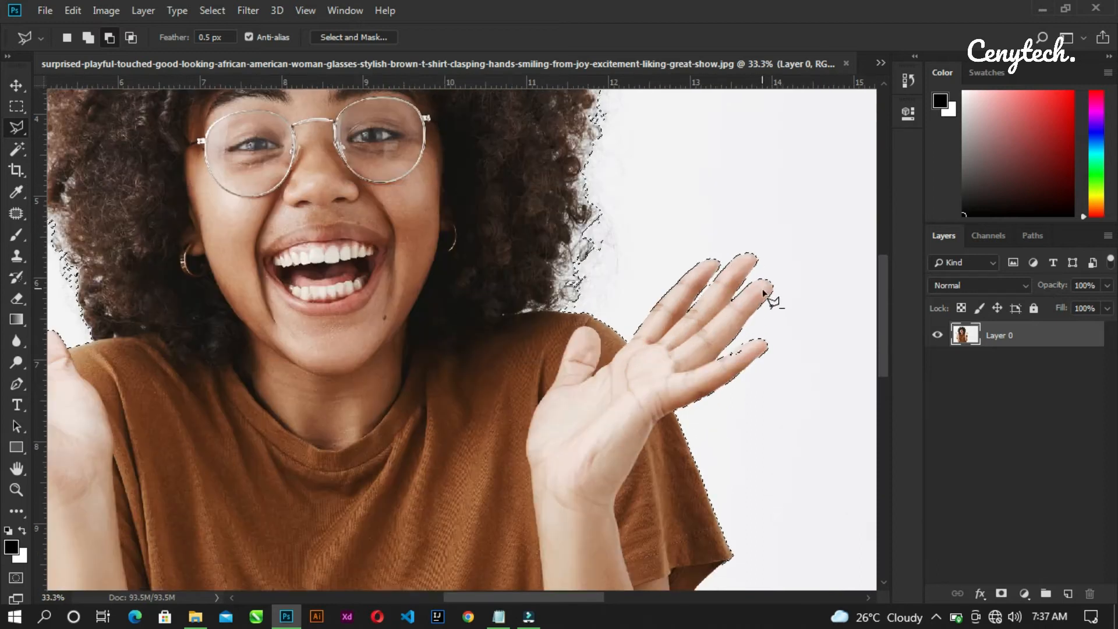
scroll(764, 279, up, 7)
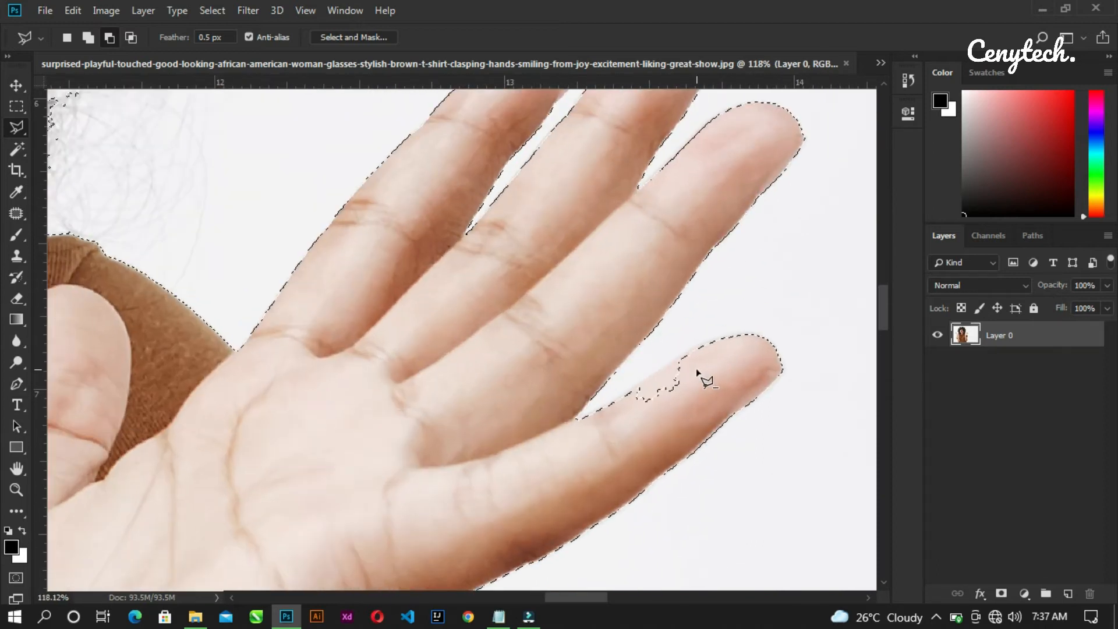
scroll(701, 380, up, 2)
click(780, 330)
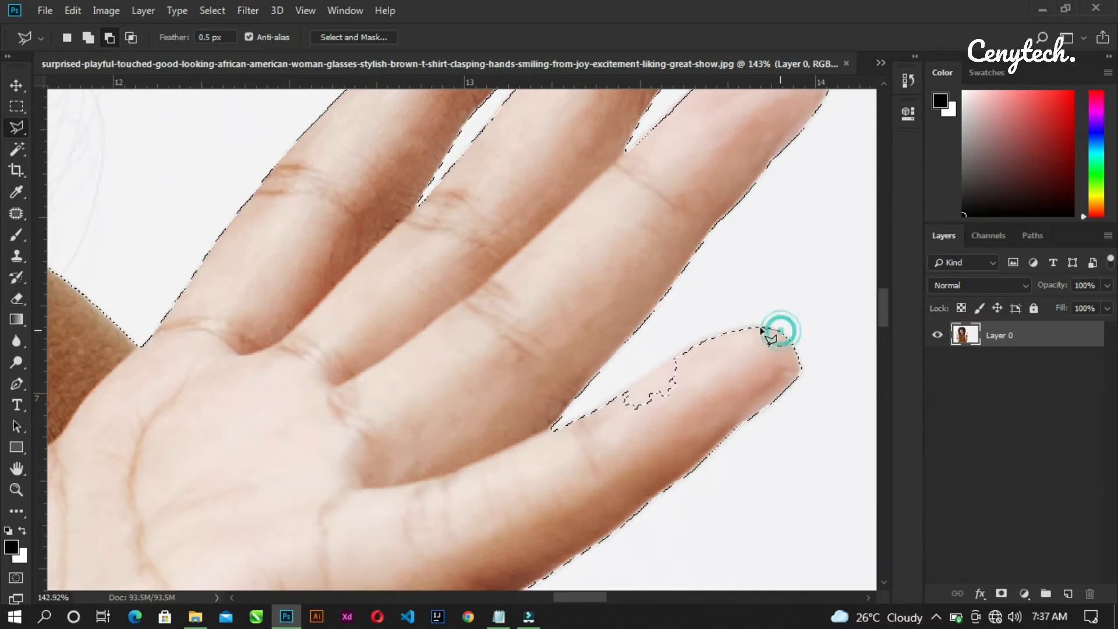
click(749, 328)
click(708, 335)
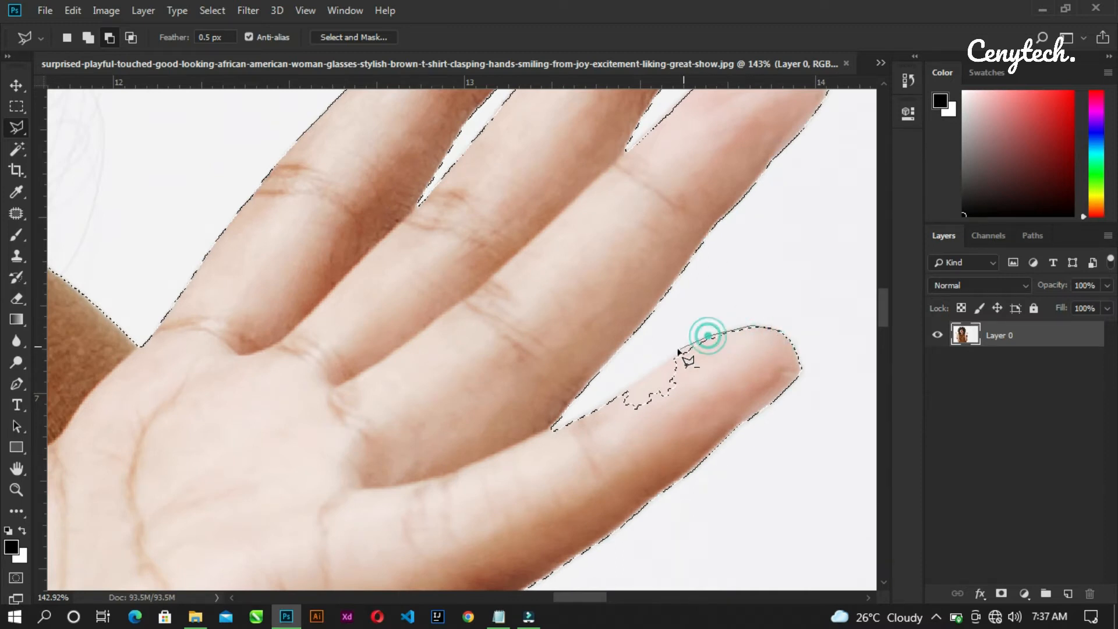
click(644, 373)
click(598, 410)
click(572, 462)
click(646, 469)
double_click(728, 398)
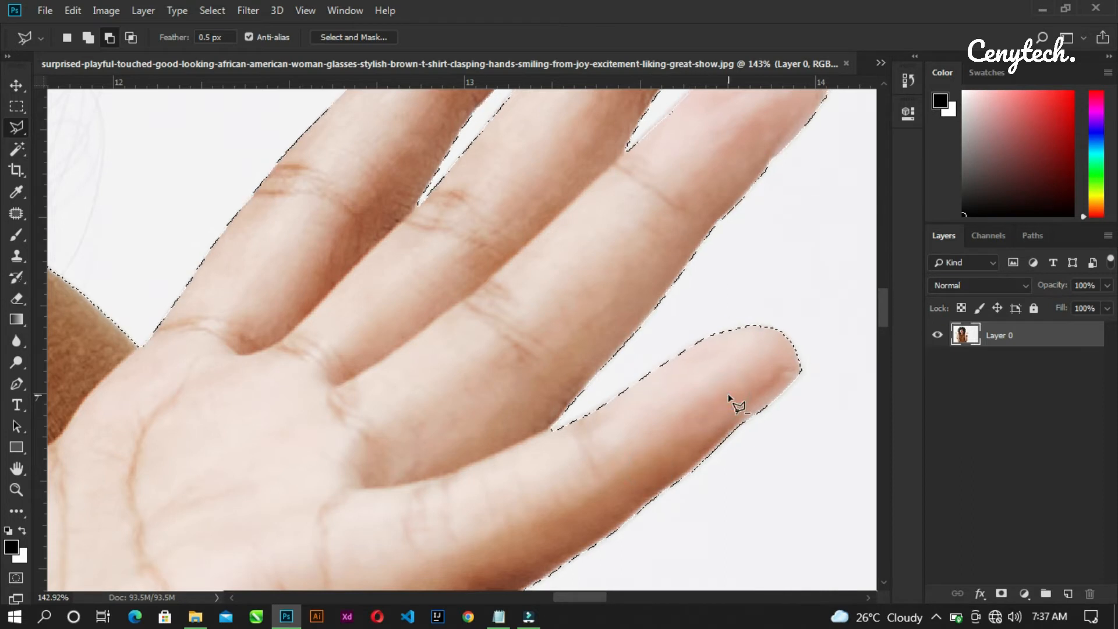
Inspect the background selection's outline around the right-side hand, the arms and the hair
scroll(433, 418, down, 2)
scroll(376, 413, down, 2)
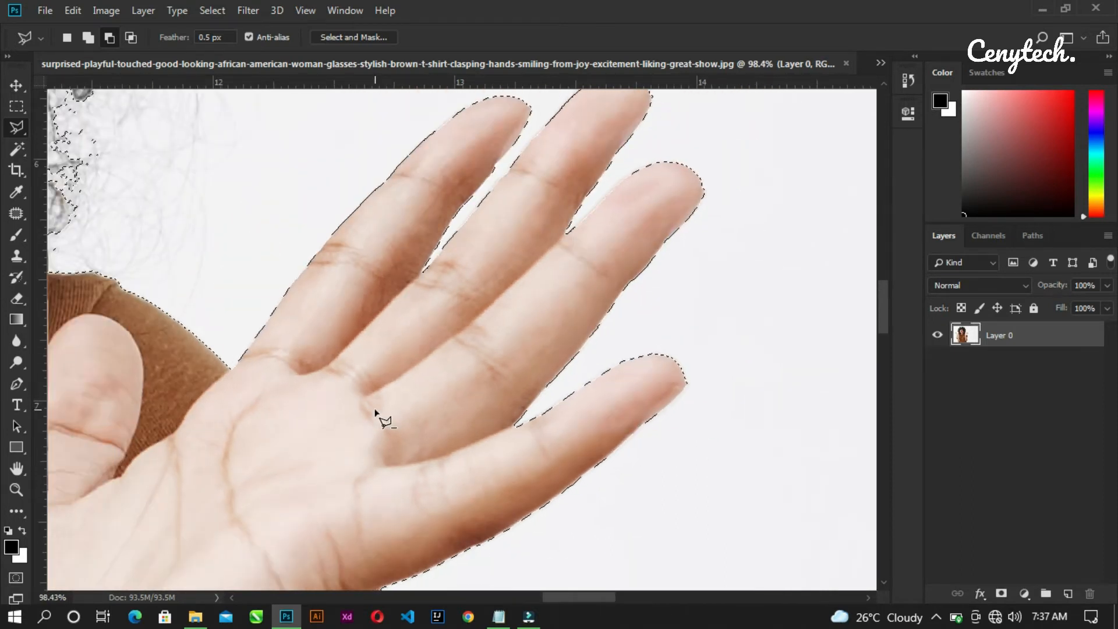
scroll(376, 412, down, 6)
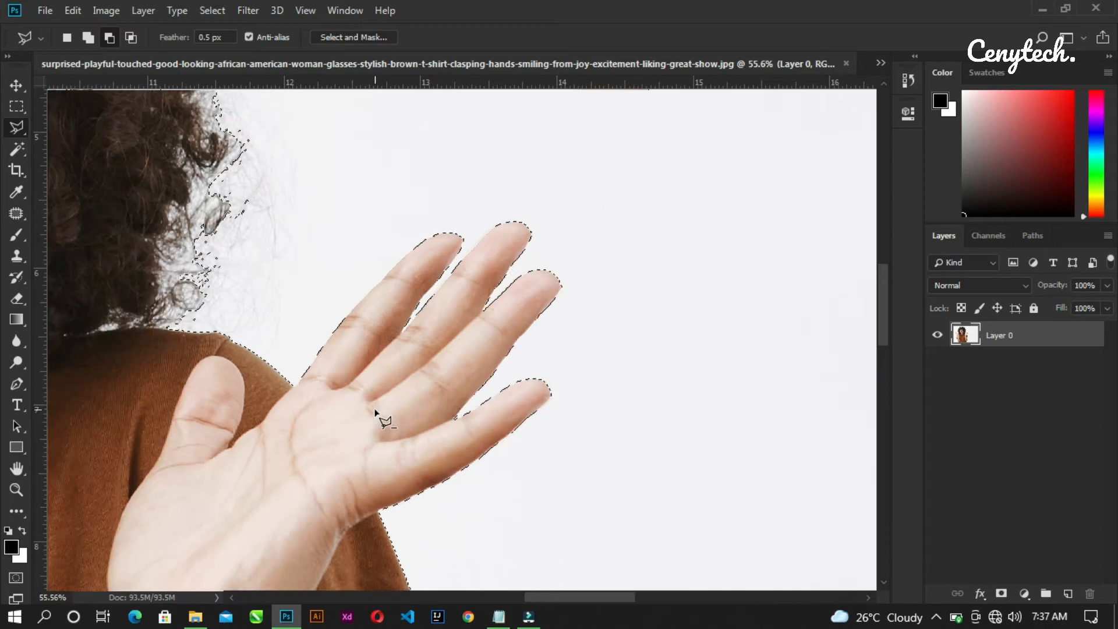
scroll(329, 361, down, 1)
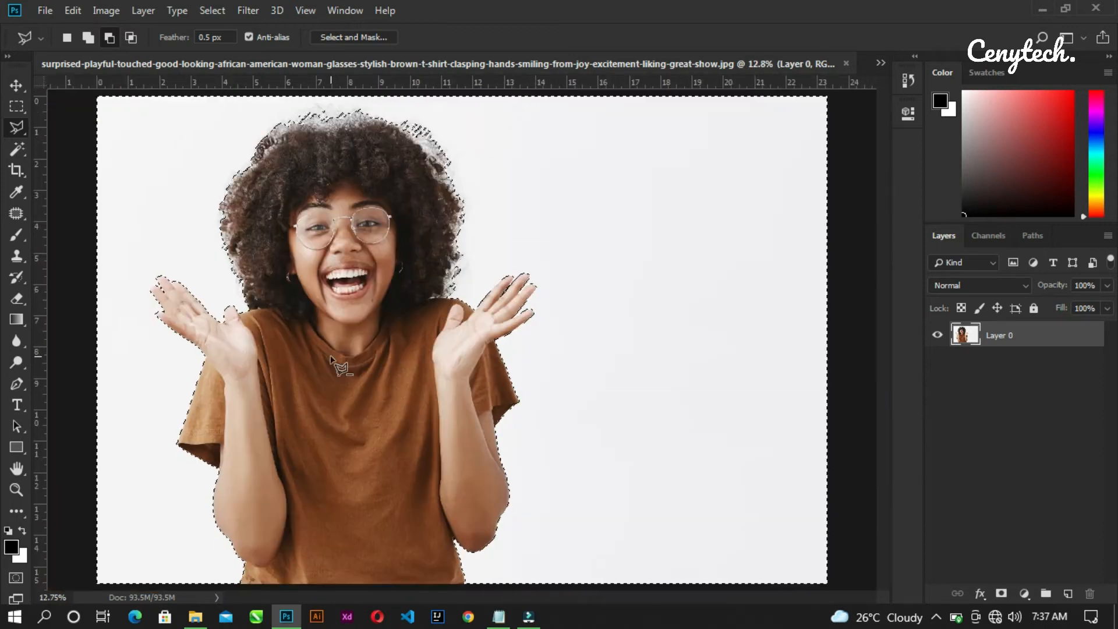
scroll(464, 556, up, 4)
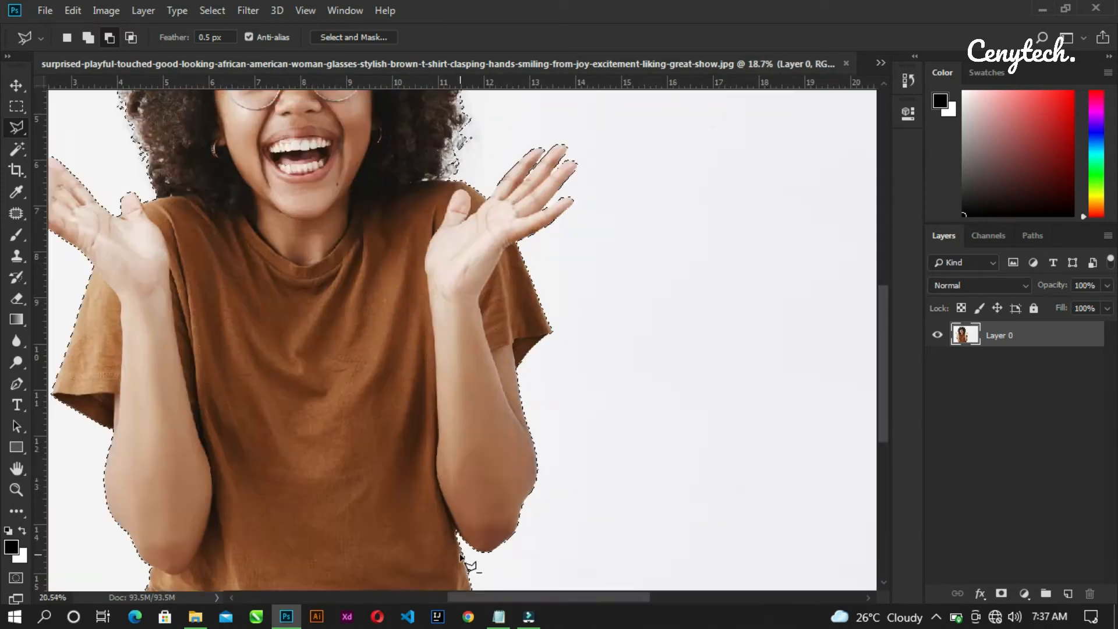
scroll(460, 553, down, 5)
scroll(464, 560, up, 3)
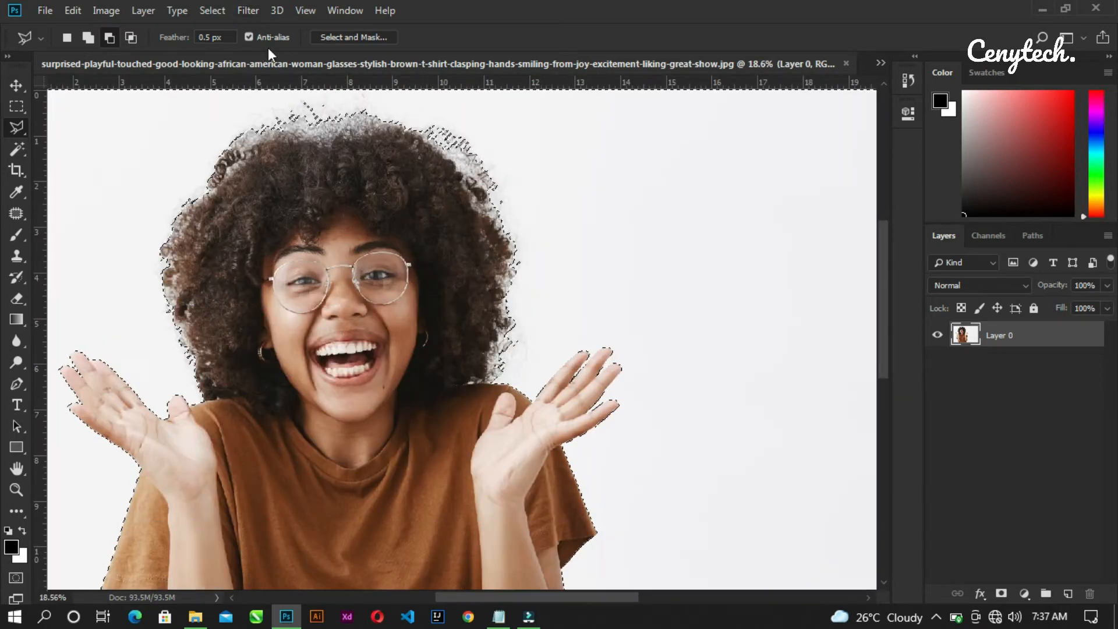
click(336, 37)
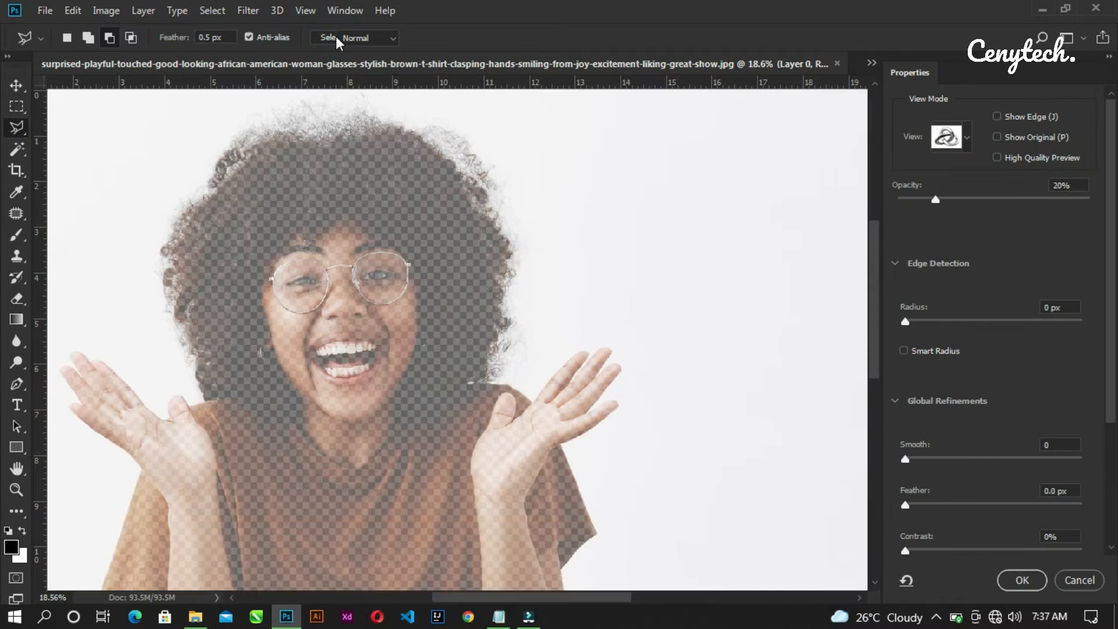
click(1075, 580)
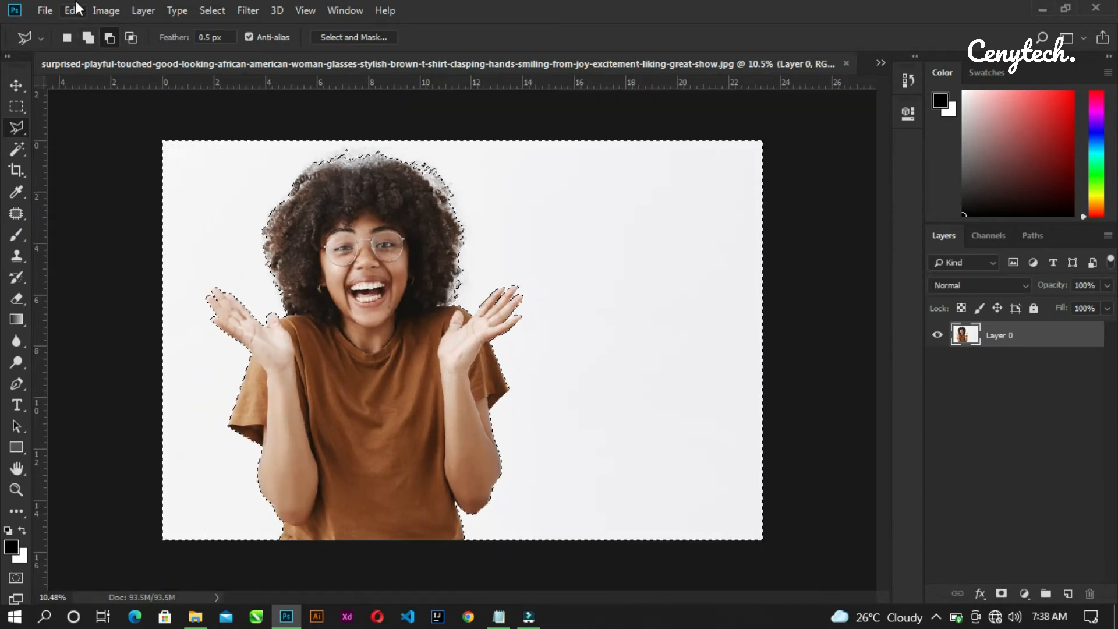
click(76, 5)
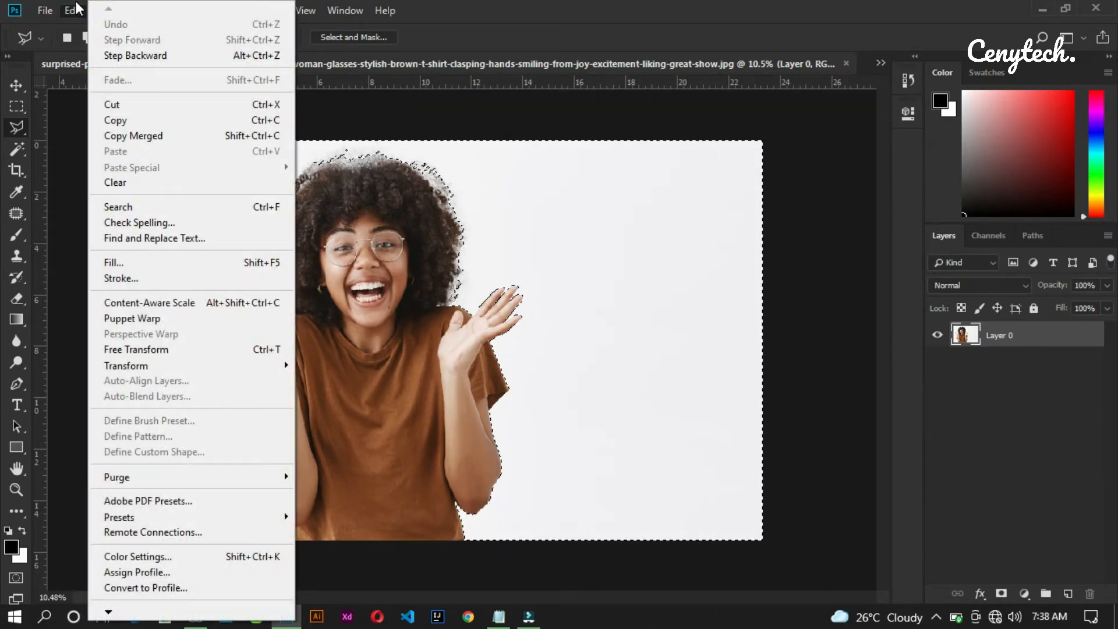
click(76, 9)
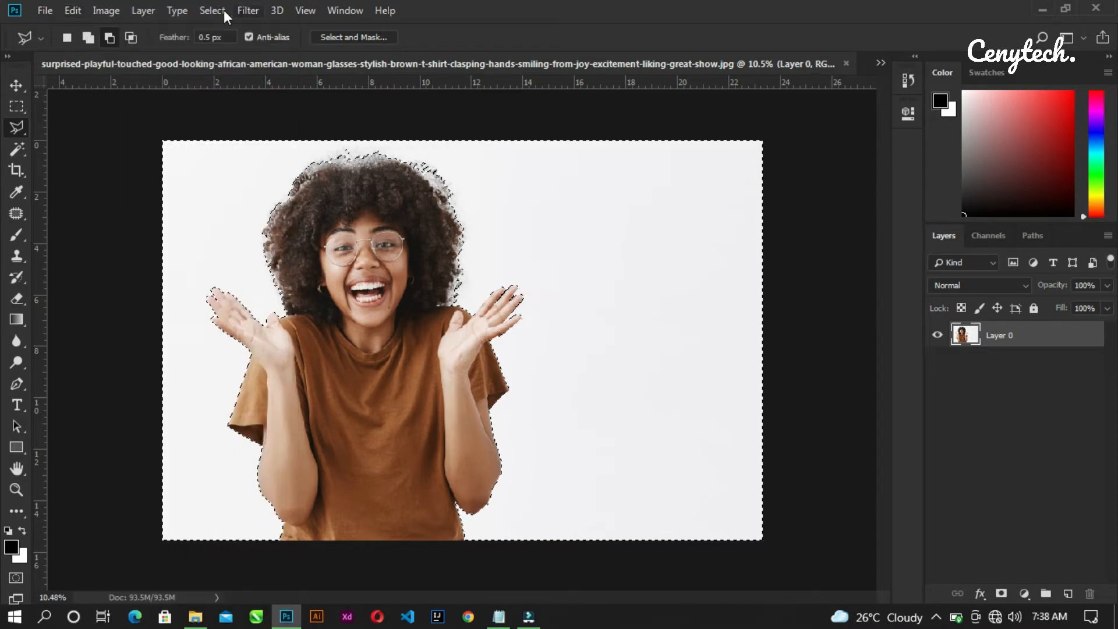
Invert the background selection so that it covers the woman instead
click(208, 11)
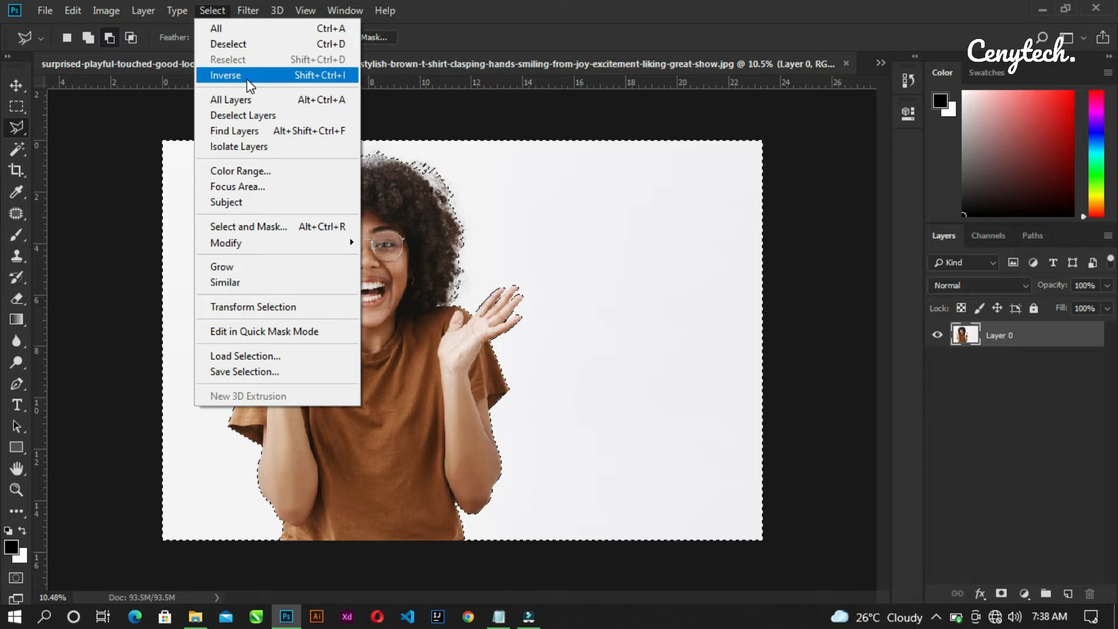
click(270, 77)
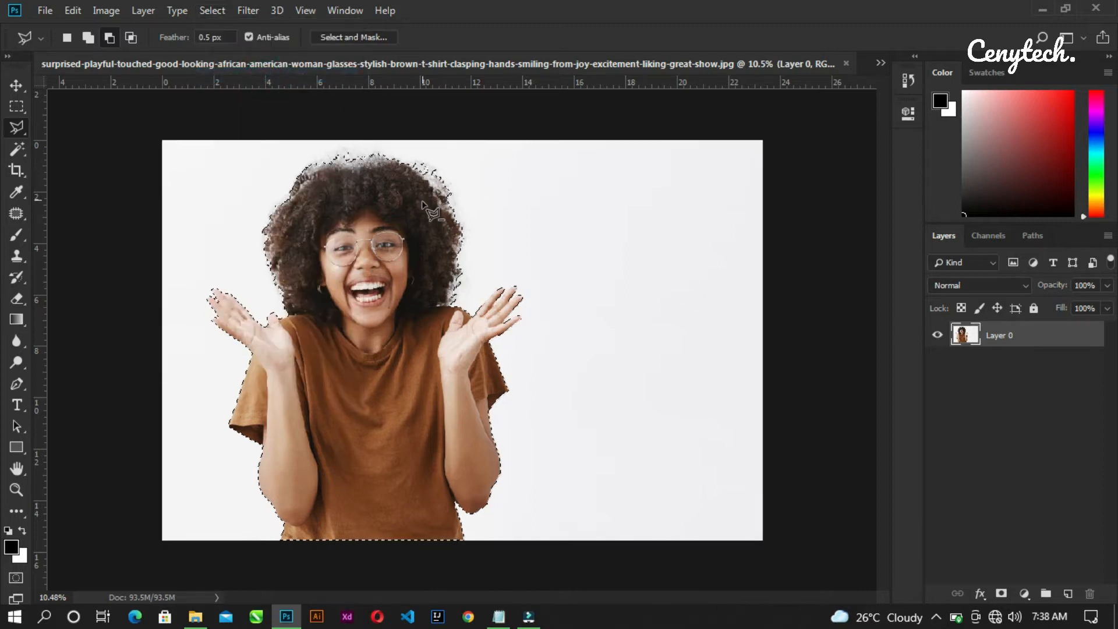
key(ctrl+0)
scroll(233, 106, up, 1)
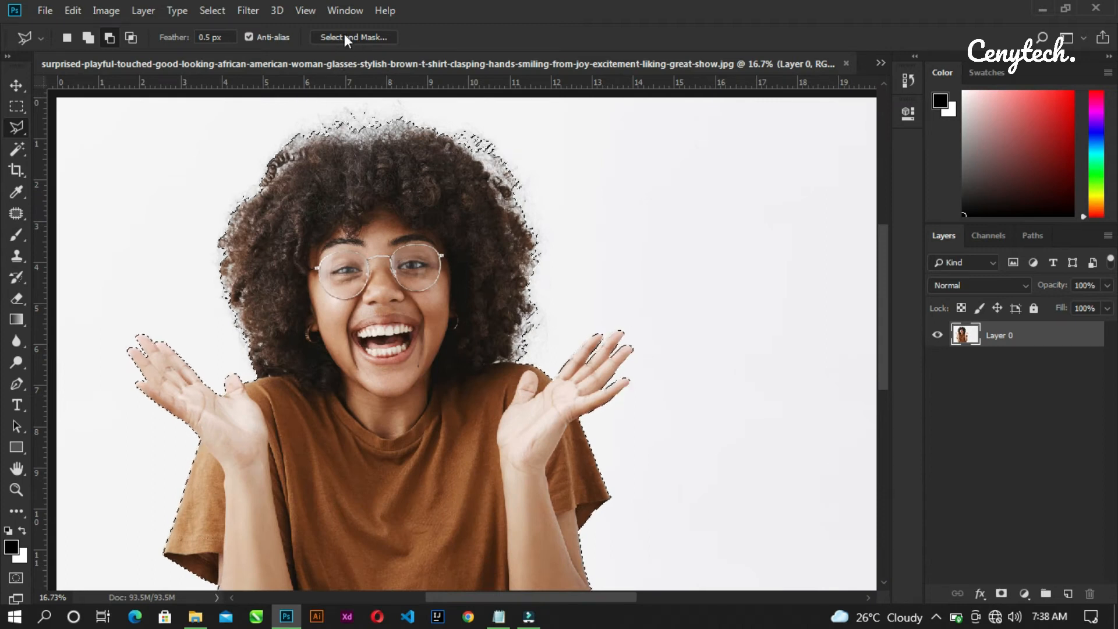
Open Select and Mask and set the Refine Edge brush to 215 px size with 0% hardness
click(362, 38)
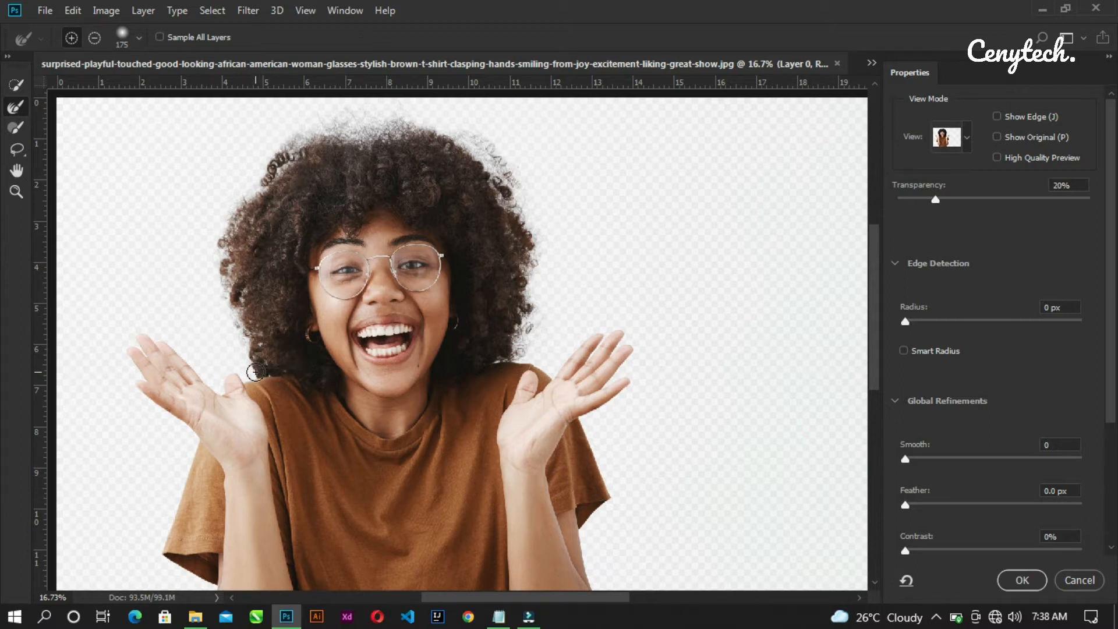
click(141, 39)
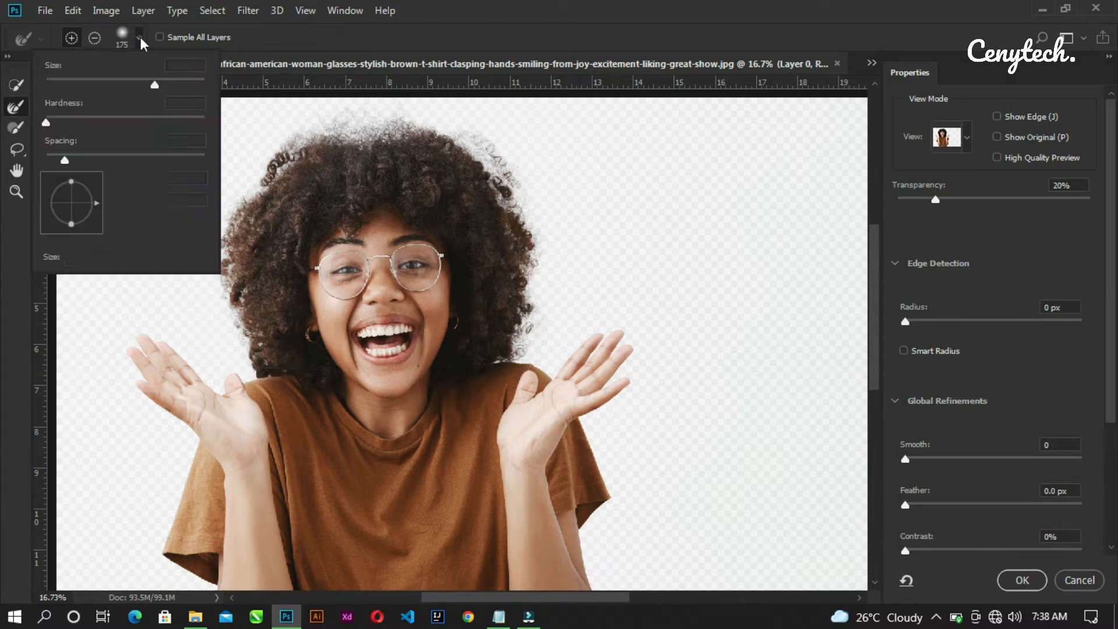
drag(47, 123, 22, 124)
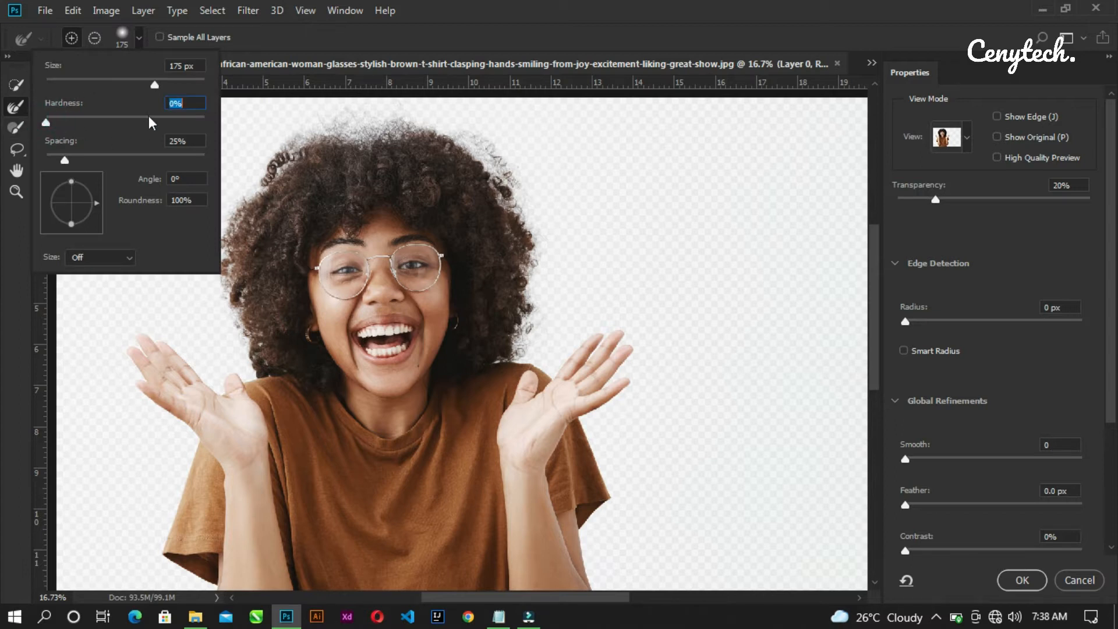
drag(155, 85, 168, 86)
click(271, 34)
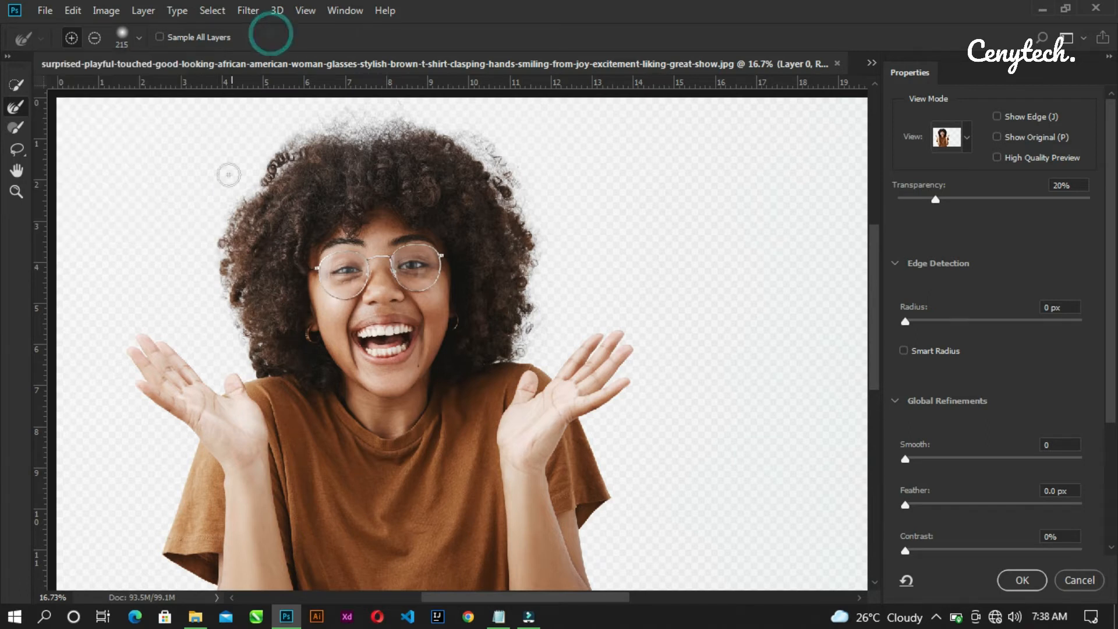
Brush along the outer edge of the hair from one shoulder to the other and apply the refined selection
drag(254, 371, 246, 322)
mouse_move(226, 285)
mouse_down()
mouse_move(222, 225)
mouse_move(242, 207)
mouse_up()
mouse_move(277, 162)
mouse_down()
mouse_move(315, 130)
mouse_move(390, 134)
mouse_move(340, 113)
mouse_move(327, 134)
mouse_move(428, 126)
mouse_move(482, 145)
mouse_move(522, 184)
mouse_move(504, 167)
mouse_move(491, 179)
mouse_move(536, 270)
mouse_move(509, 350)
mouse_up()
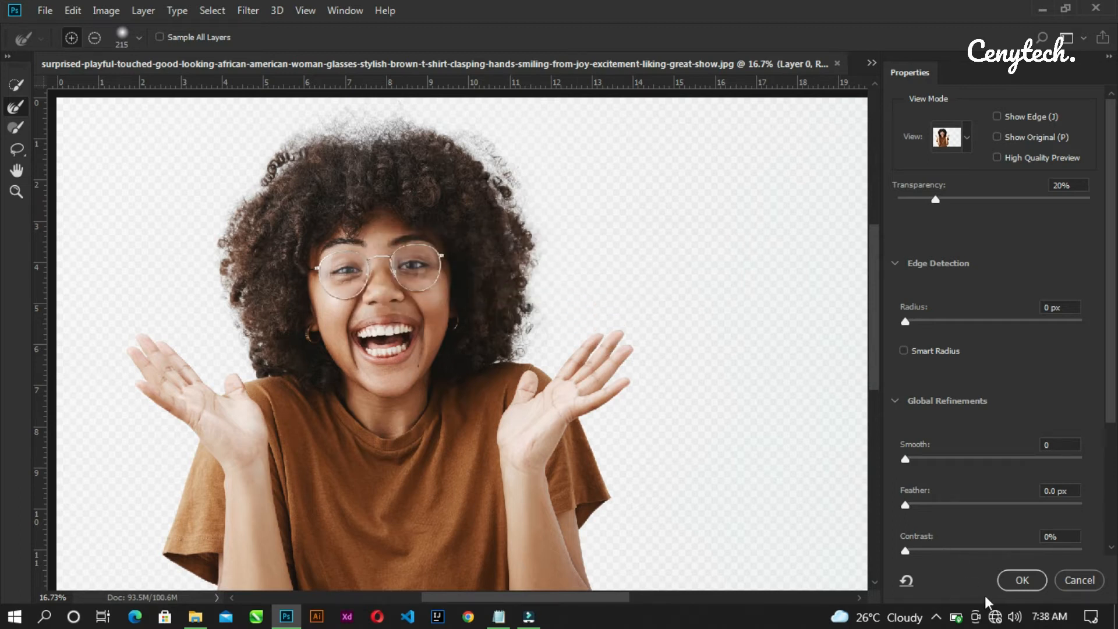
click(1023, 580)
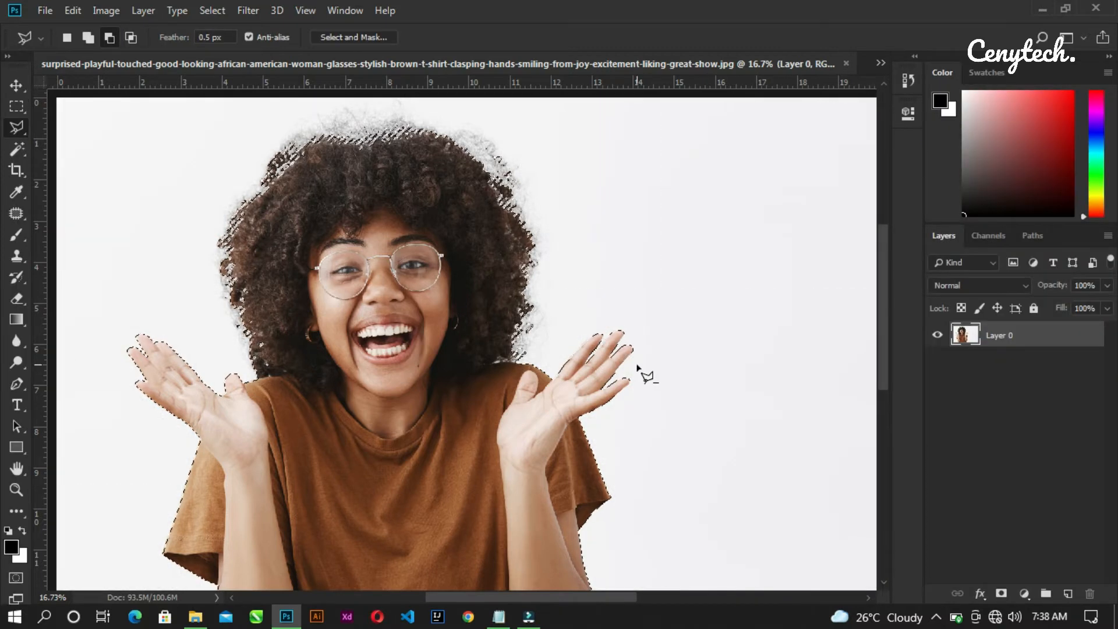
Invert the refined selection so that it covers the white background again
scroll(638, 367, down, 3)
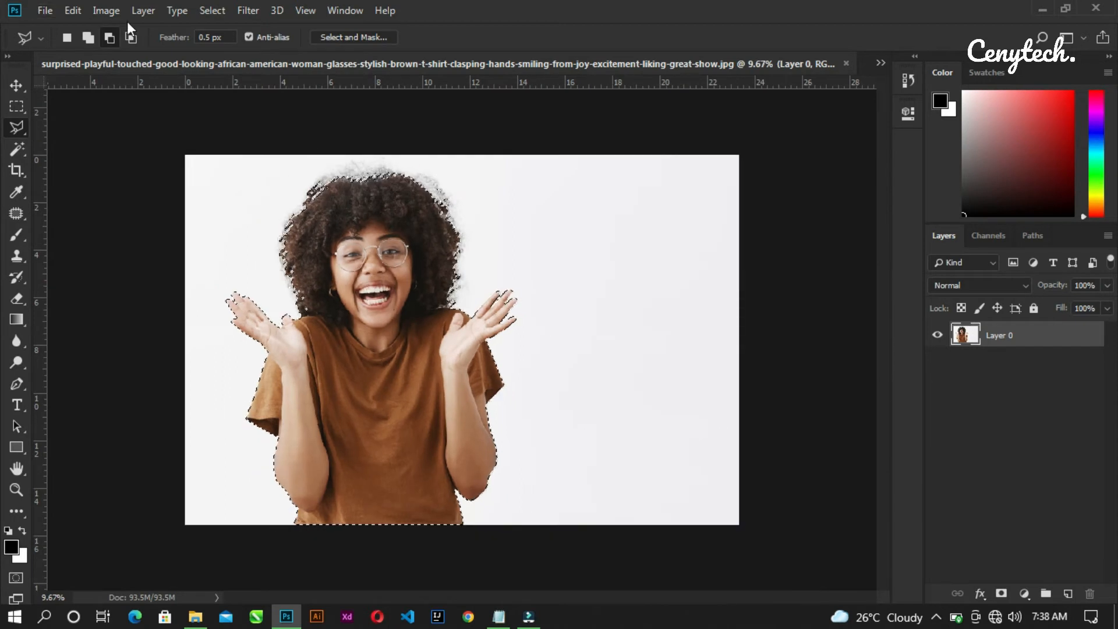
click(216, 12)
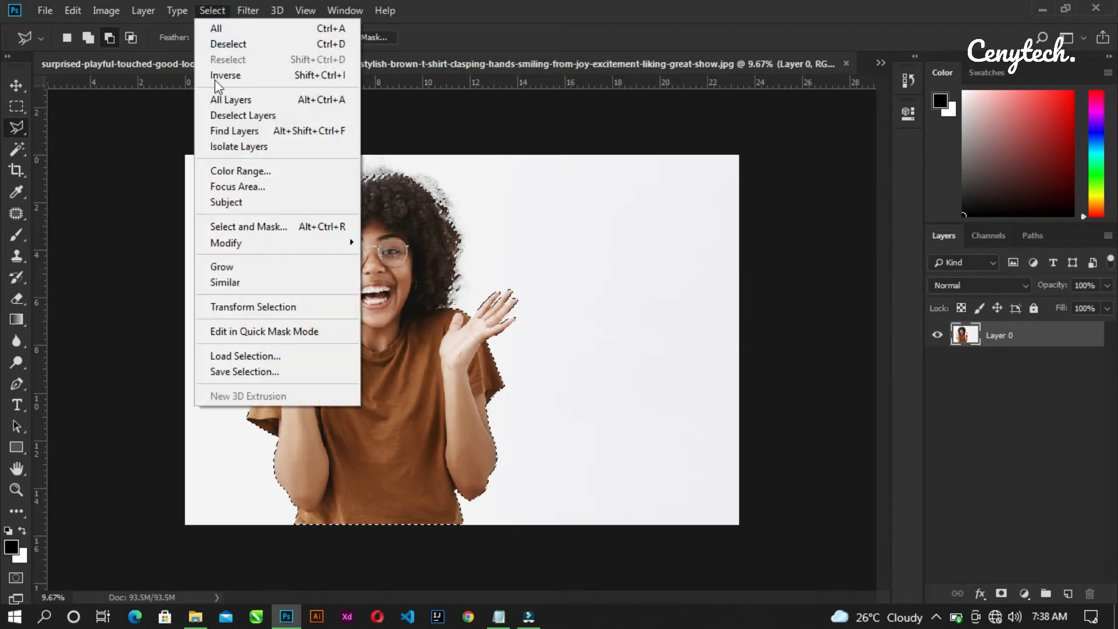
click(309, 77)
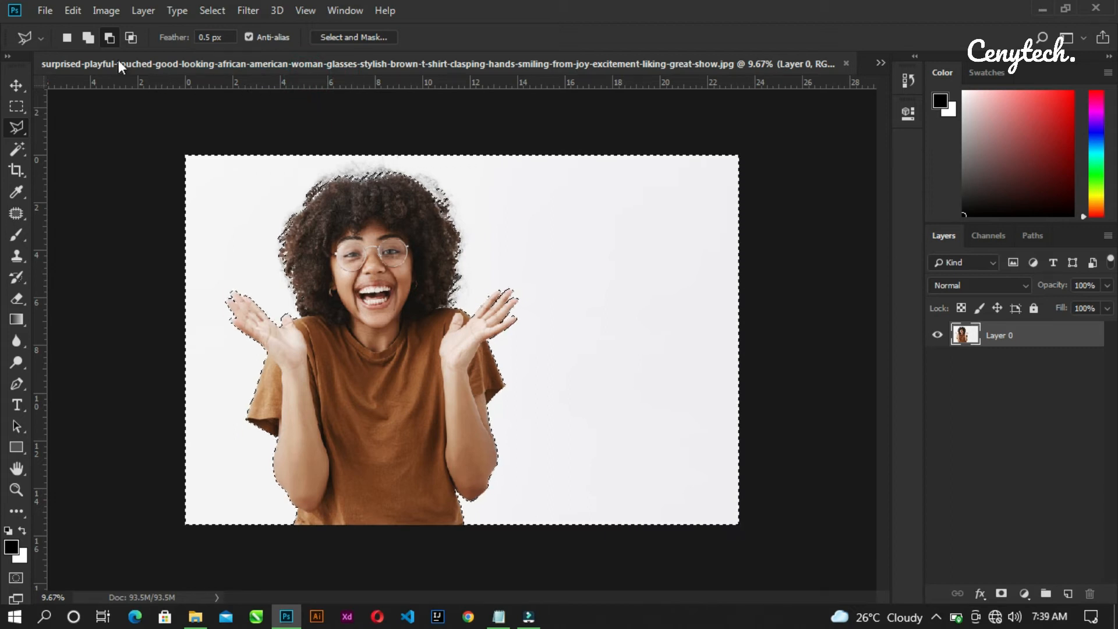
click(72, 11)
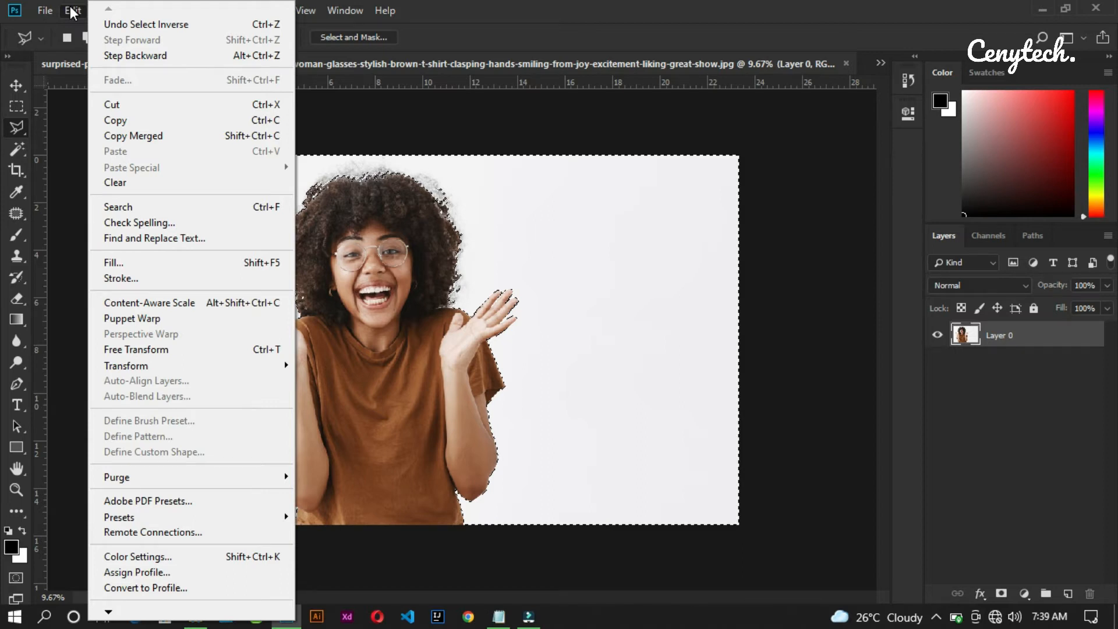
click(72, 12)
click(216, 18)
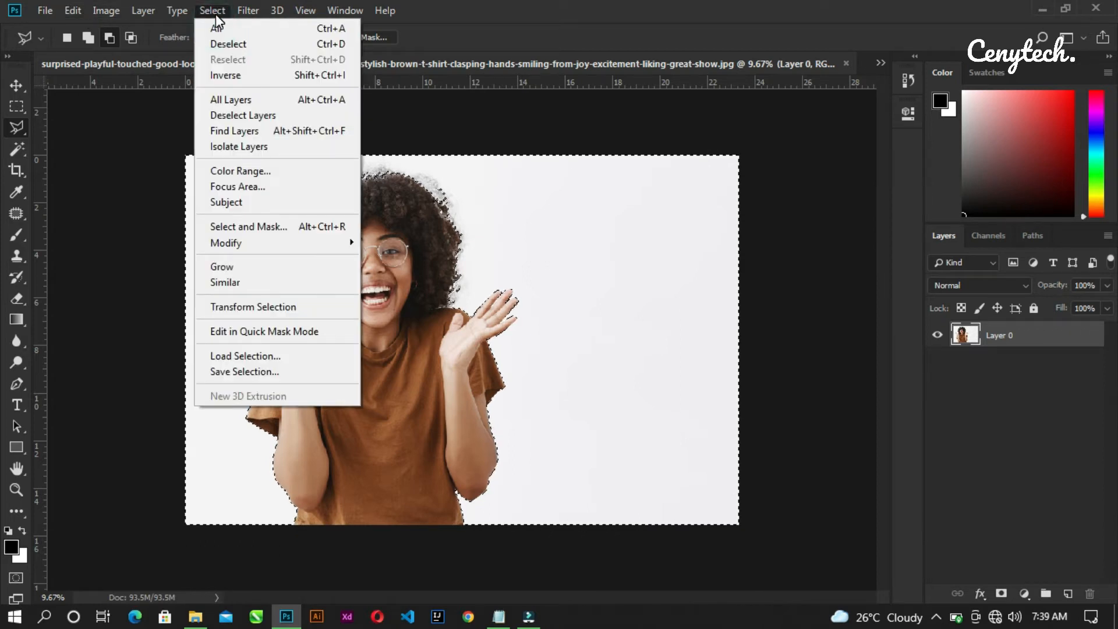
click(215, 14)
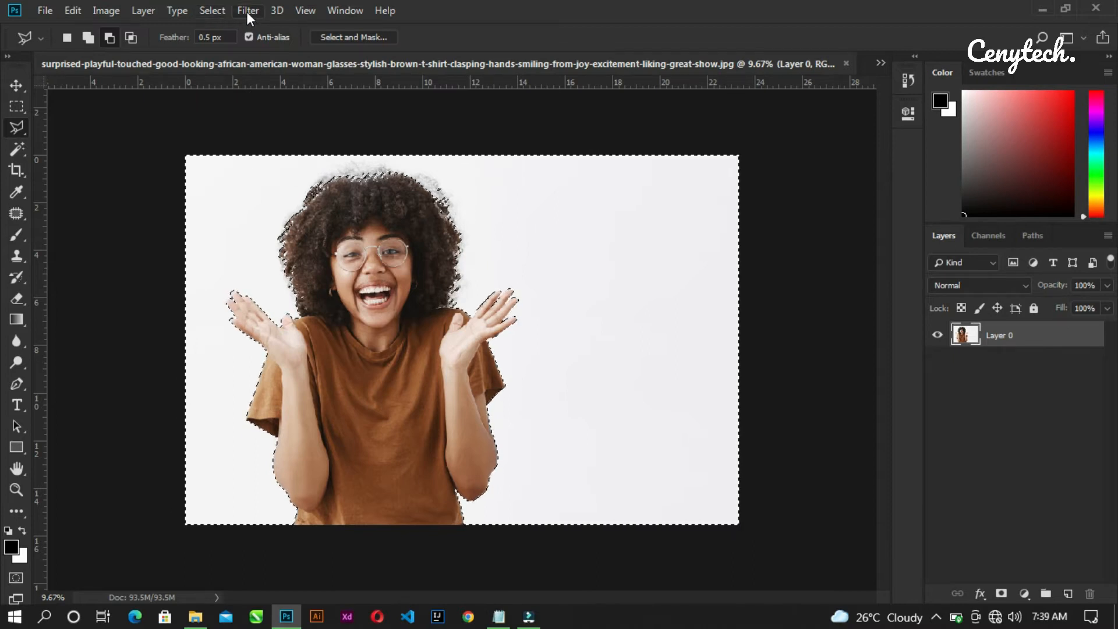
click(110, 10)
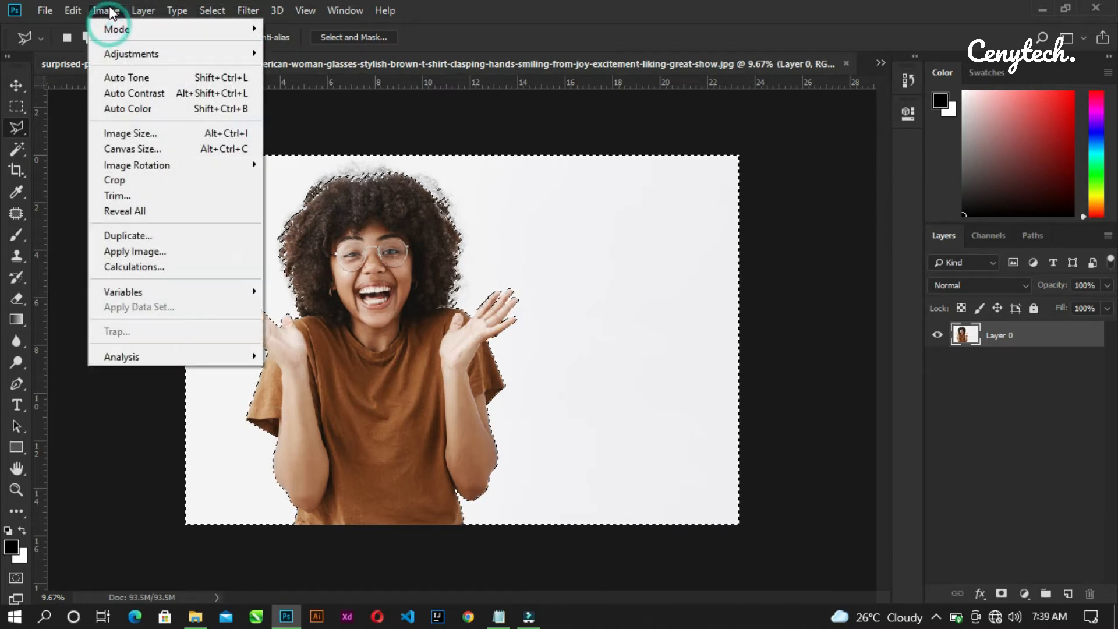
click(106, 9)
Cut the selected white background out of Layer 0 and switch to the Move tool to check the cutout
click(72, 8)
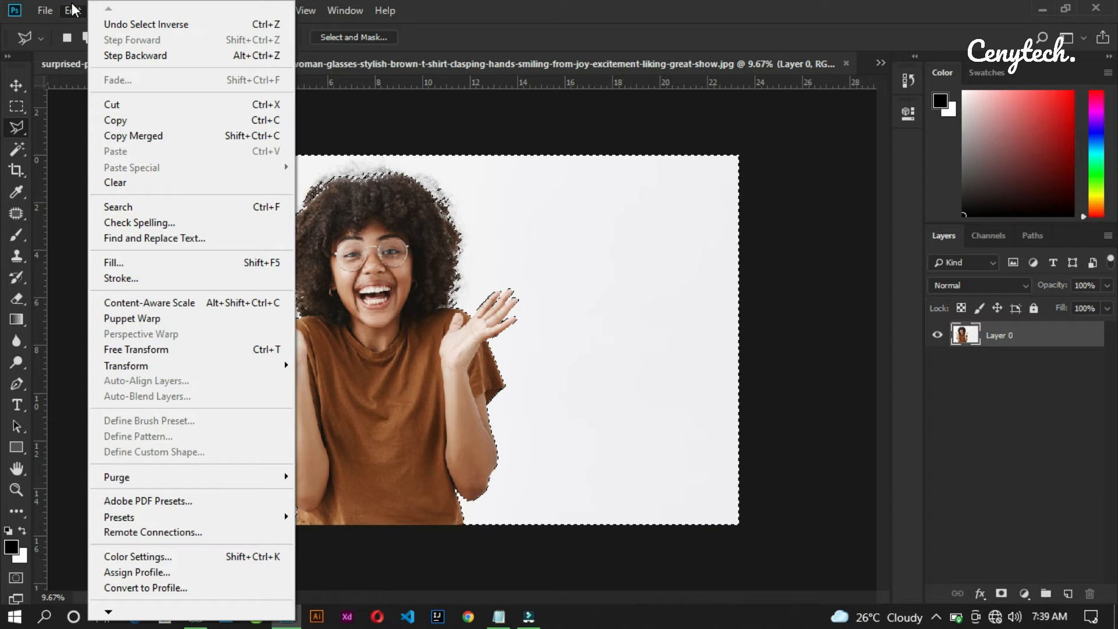
click(116, 103)
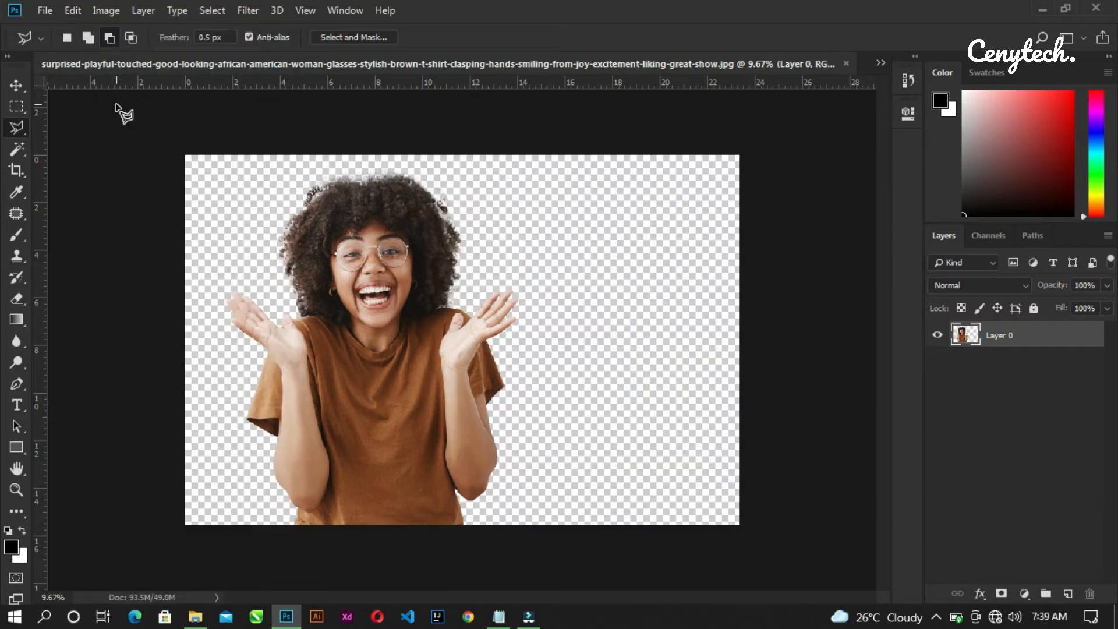
click(17, 86)
scroll(356, 217, up, 5)
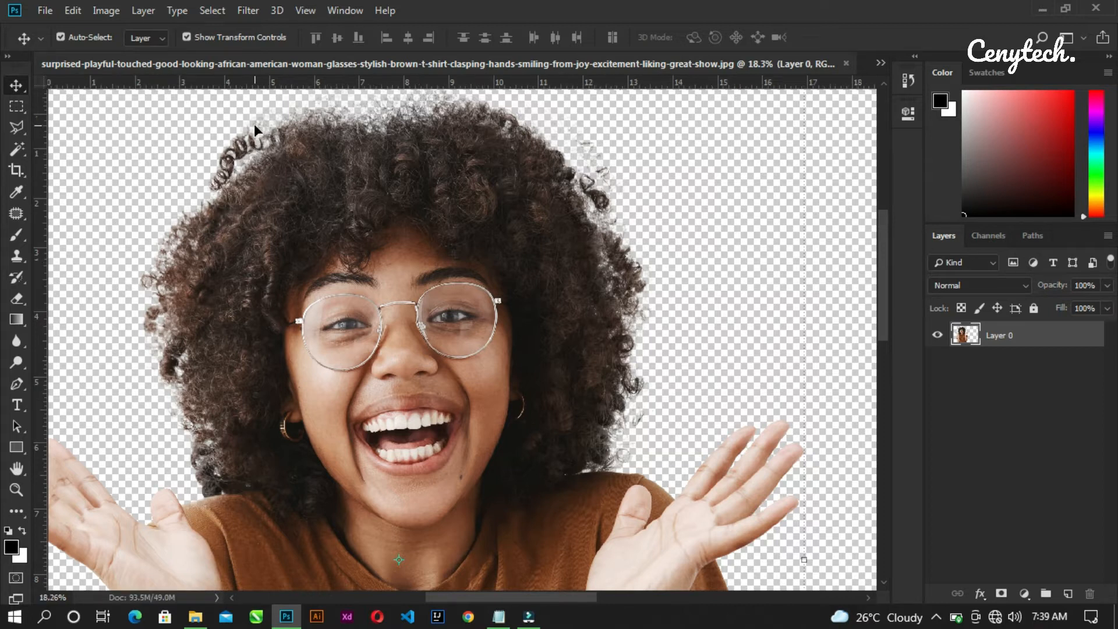
scroll(259, 133, down, 3)
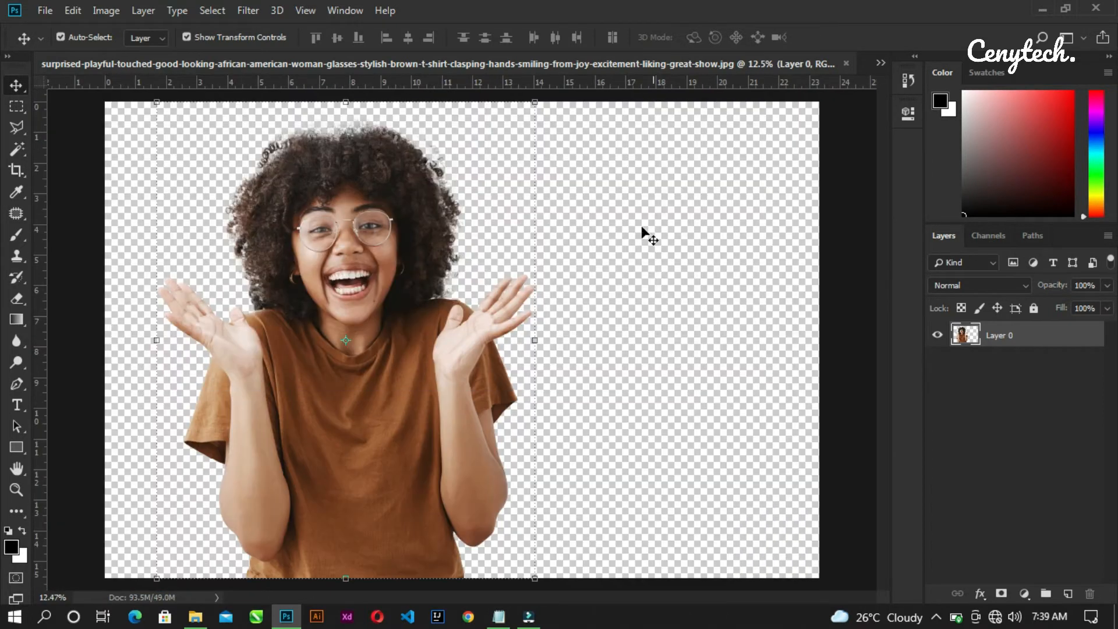
Save the cutout as a Photoshop file with Maximize Compatibility on, replacing the existing file of the same name
click(845, 192)
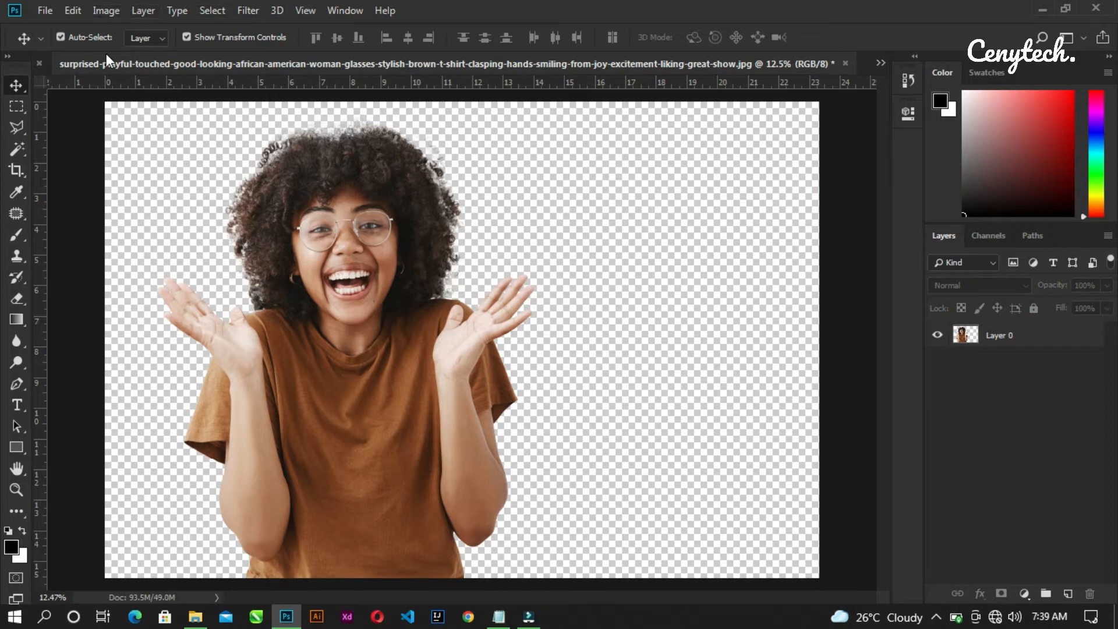
key(ctrl+n)
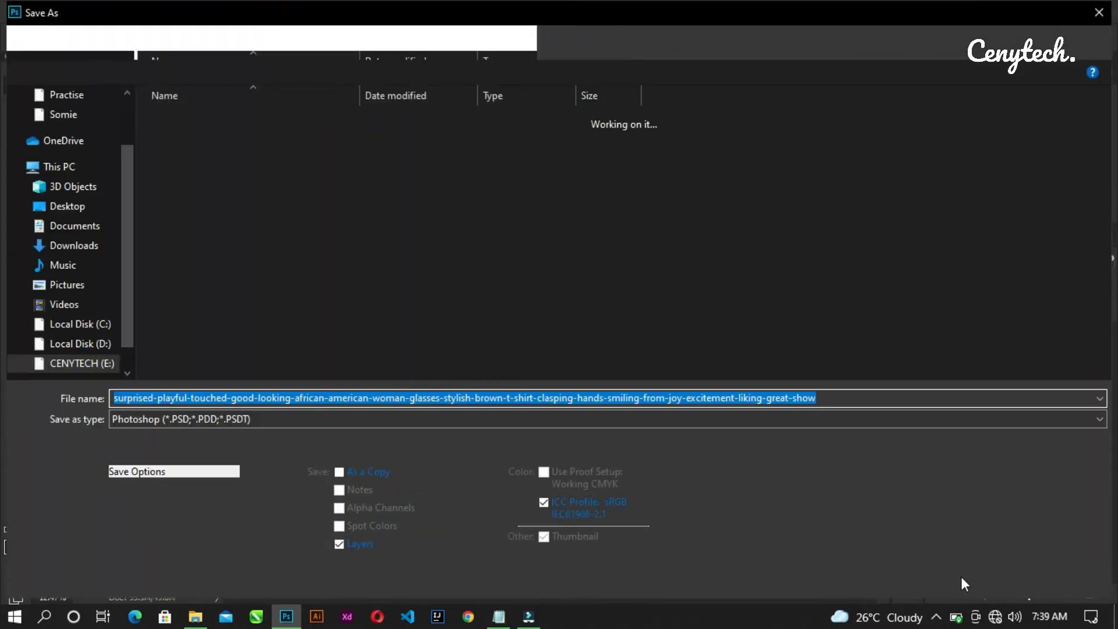
click(963, 578)
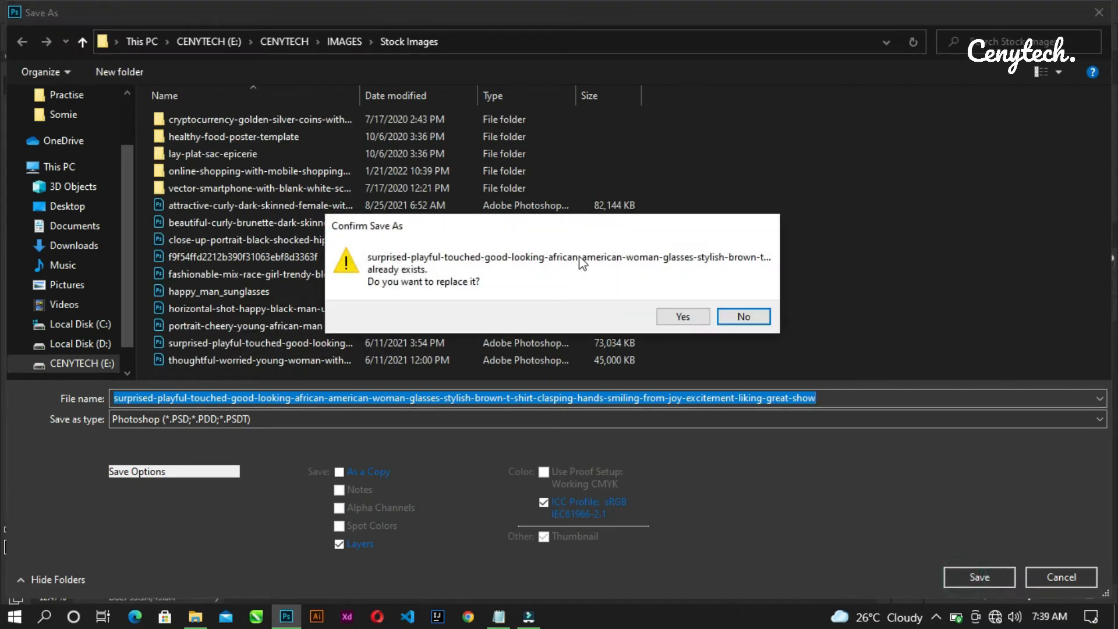
click(681, 322)
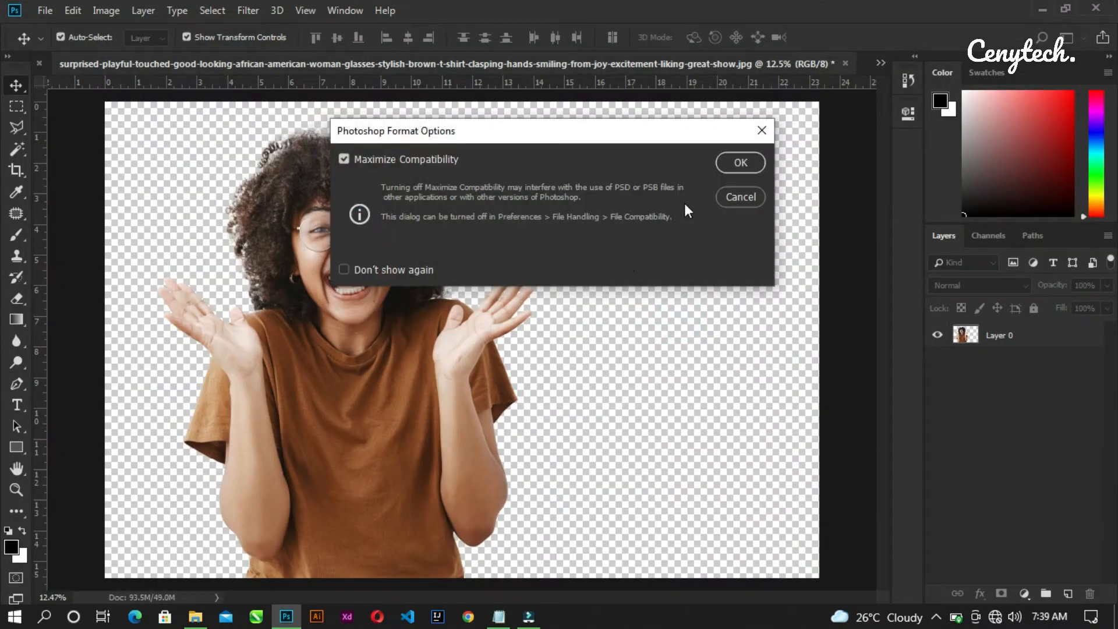
click(731, 163)
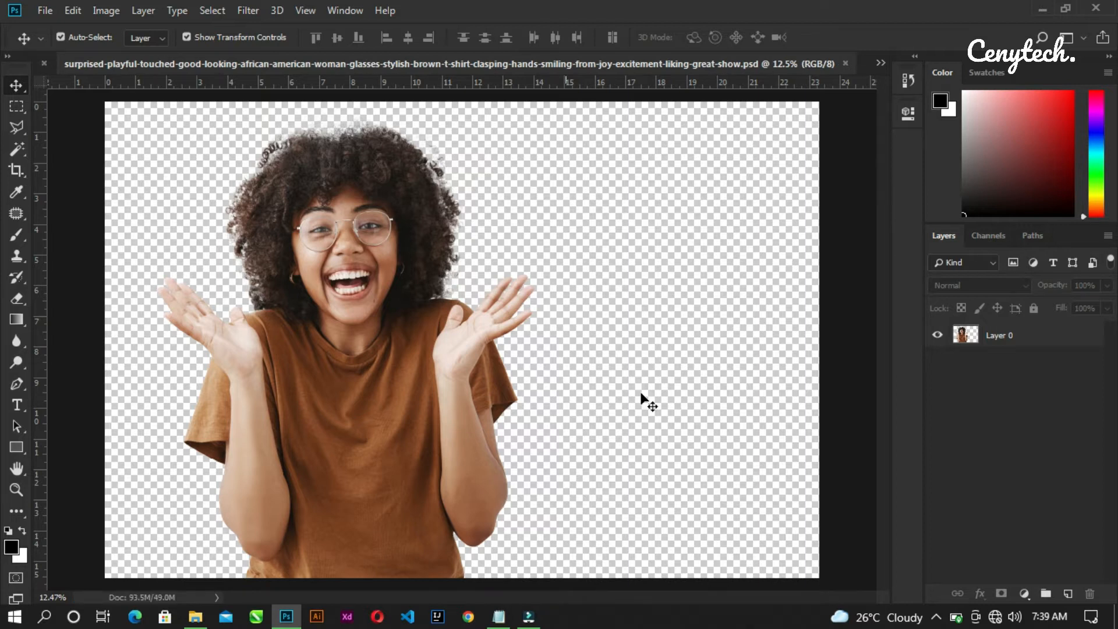
click(934, 618)
click(932, 618)
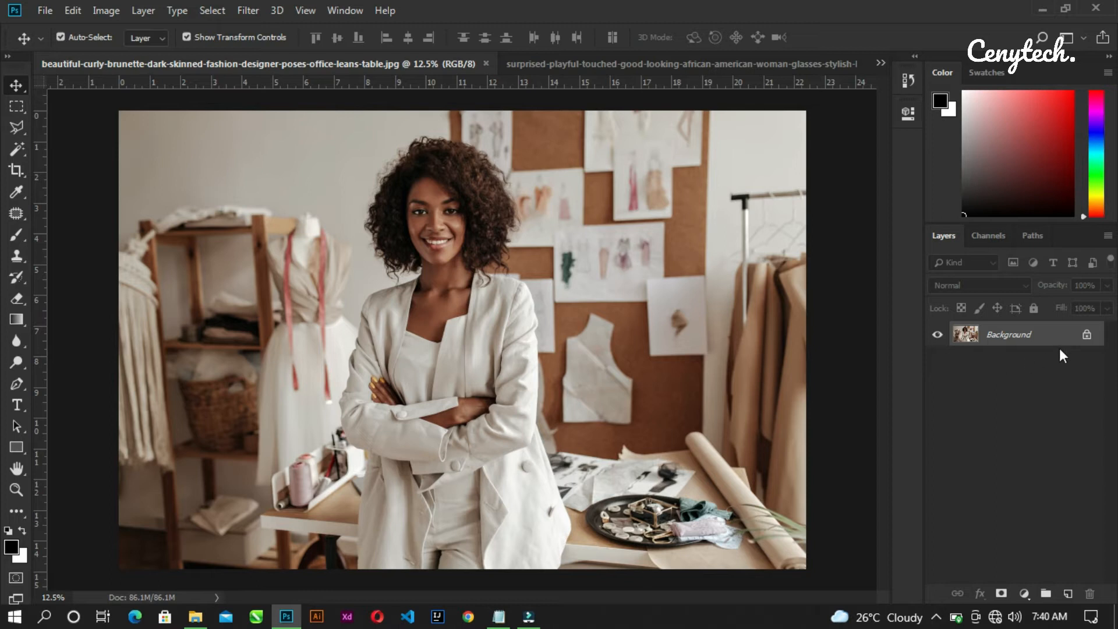
Unlock the Background layer of the fashion designer photo and inspect the woman's outline
click(1087, 336)
scroll(530, 294, up, 2)
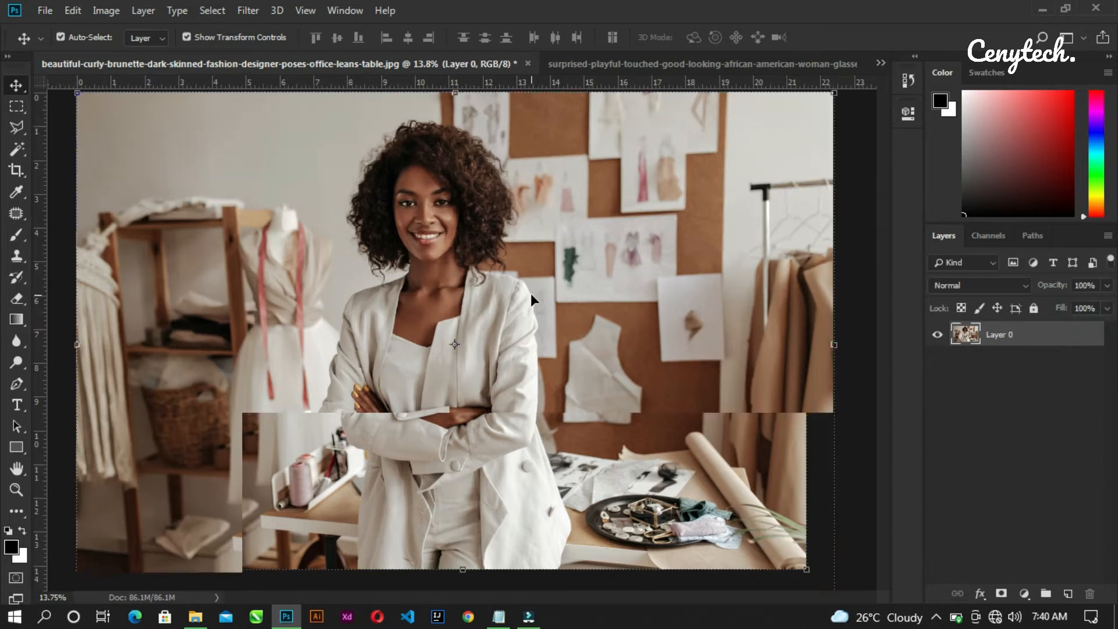
scroll(530, 293, up, 4)
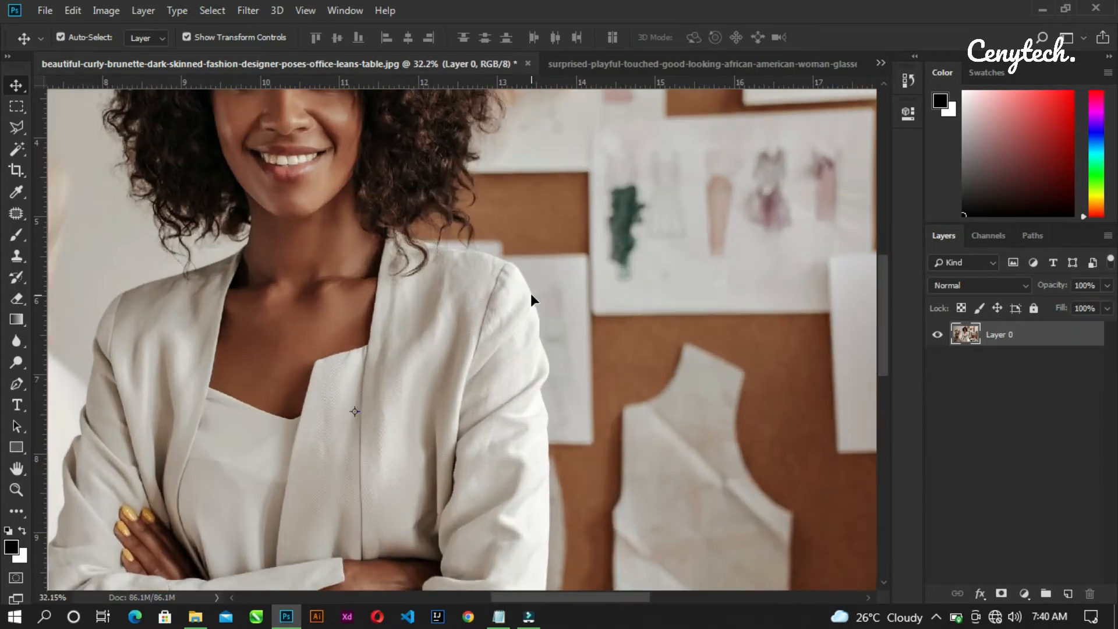
scroll(530, 294, down, 4)
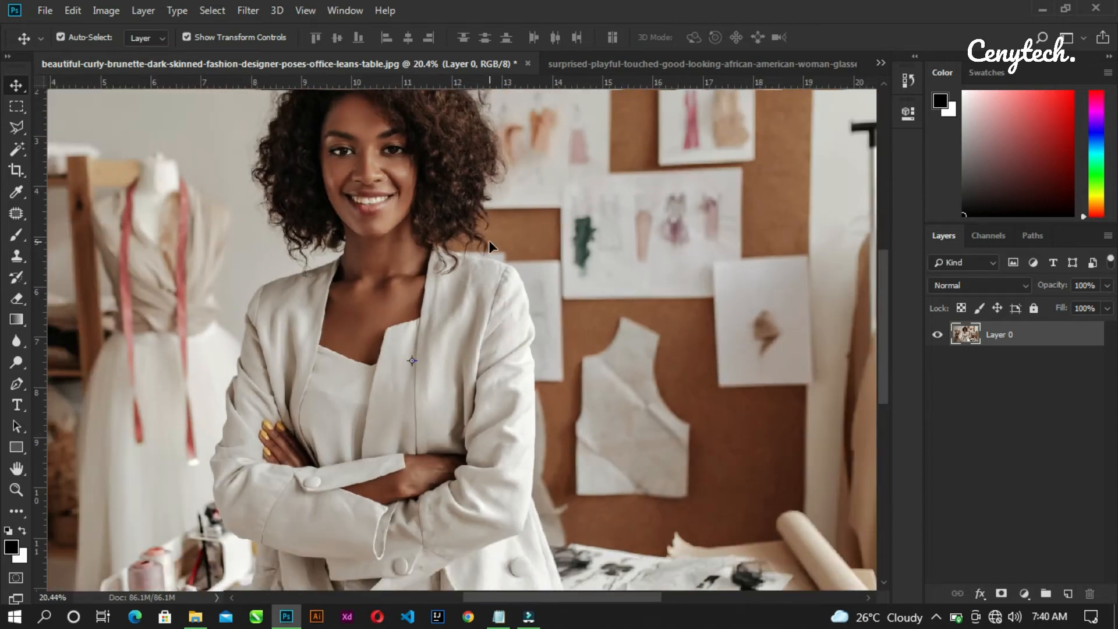
Try to select the studio background from the dress form with the Magic Wand, and clear the selection
click(16, 148)
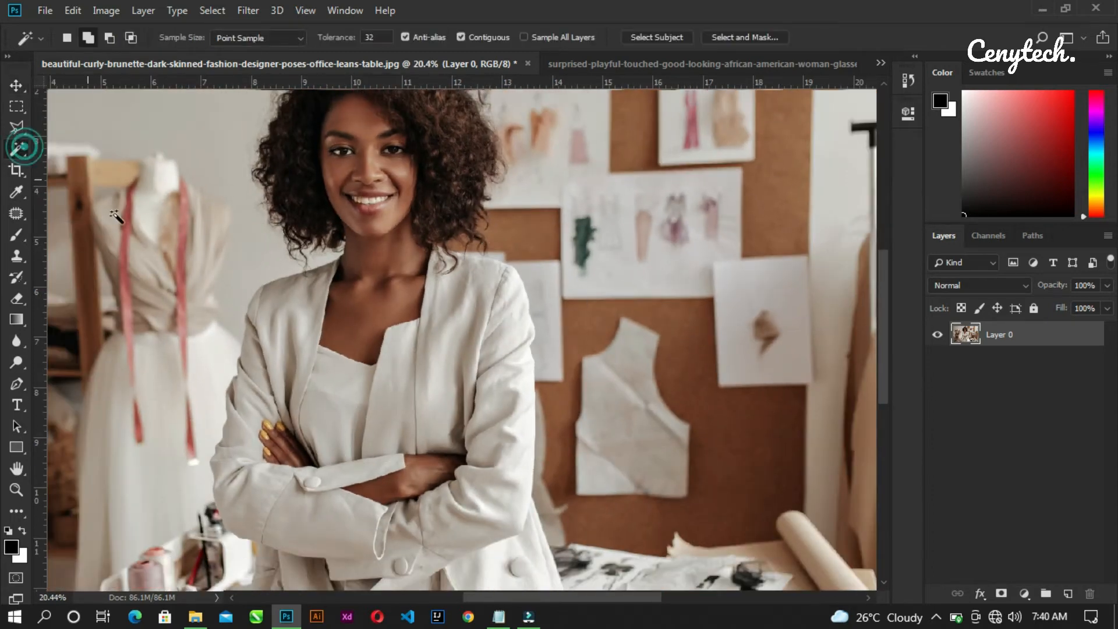
click(153, 257)
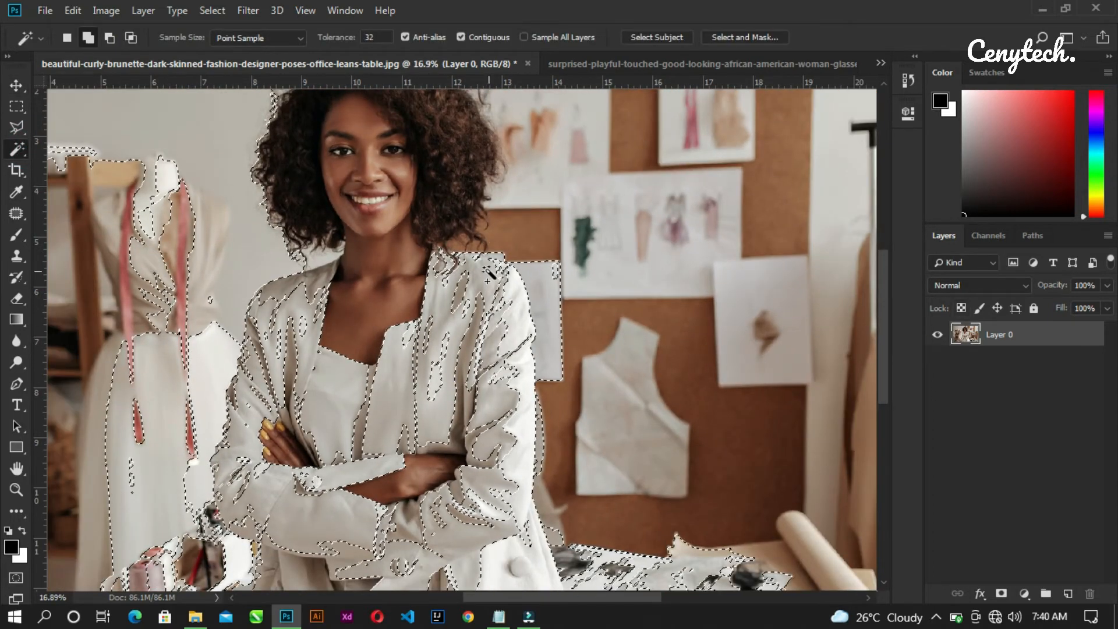
scroll(489, 279, down, 2)
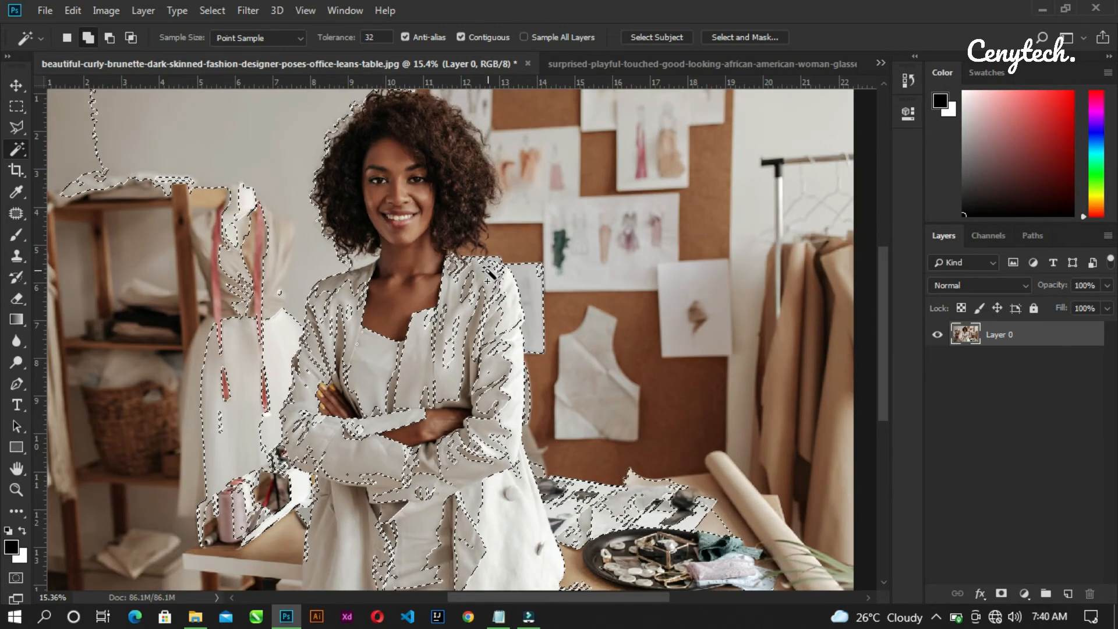
key(ctrl+d)
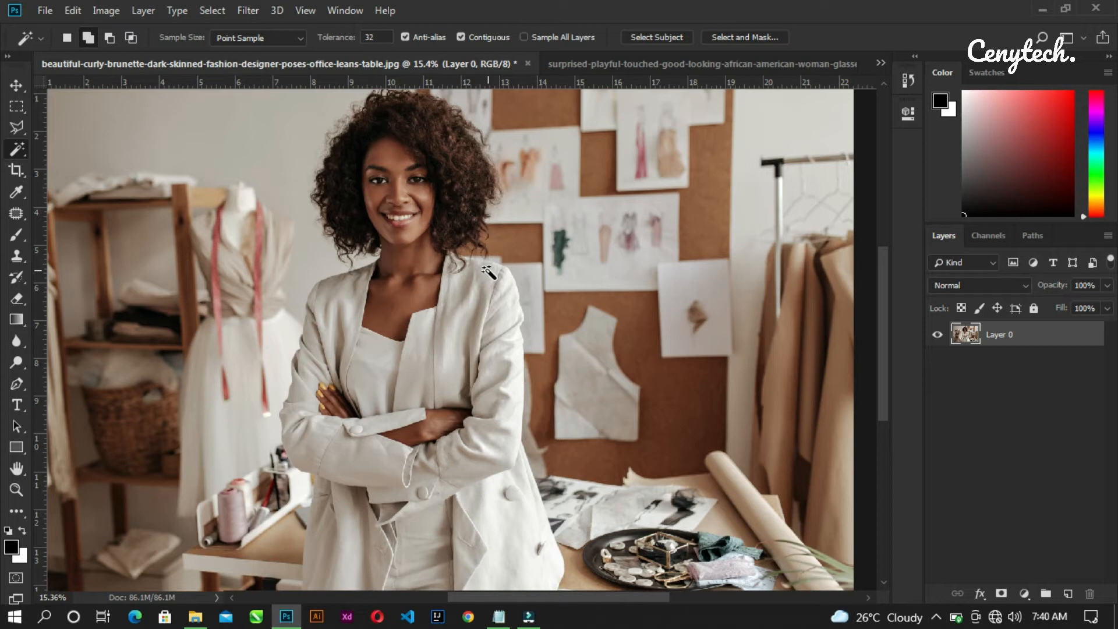
click(16, 85)
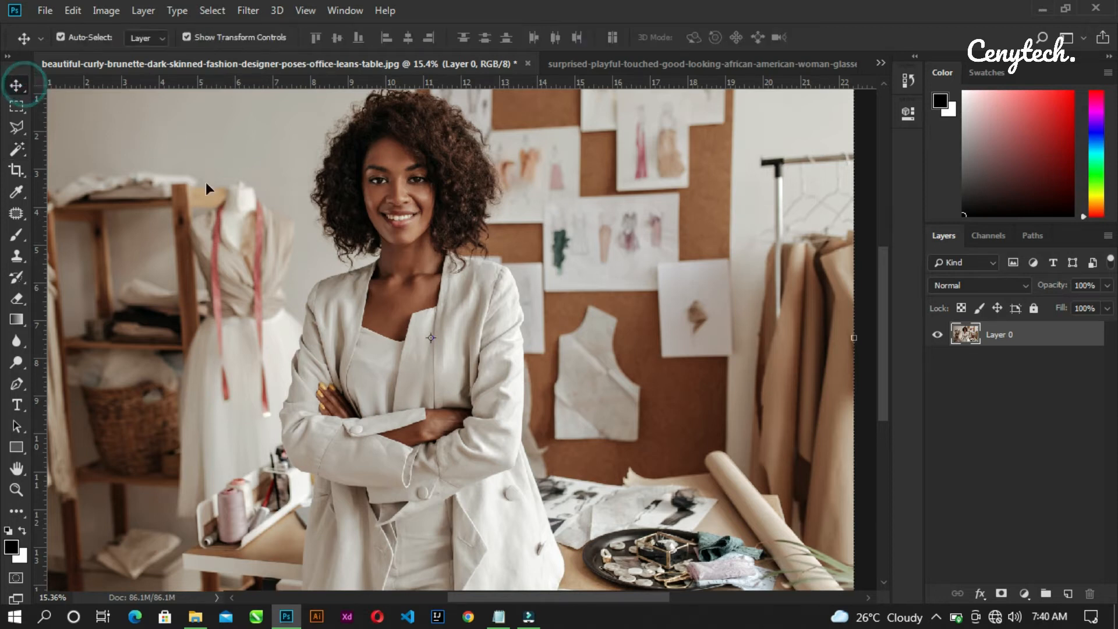
scroll(310, 304, down, 1)
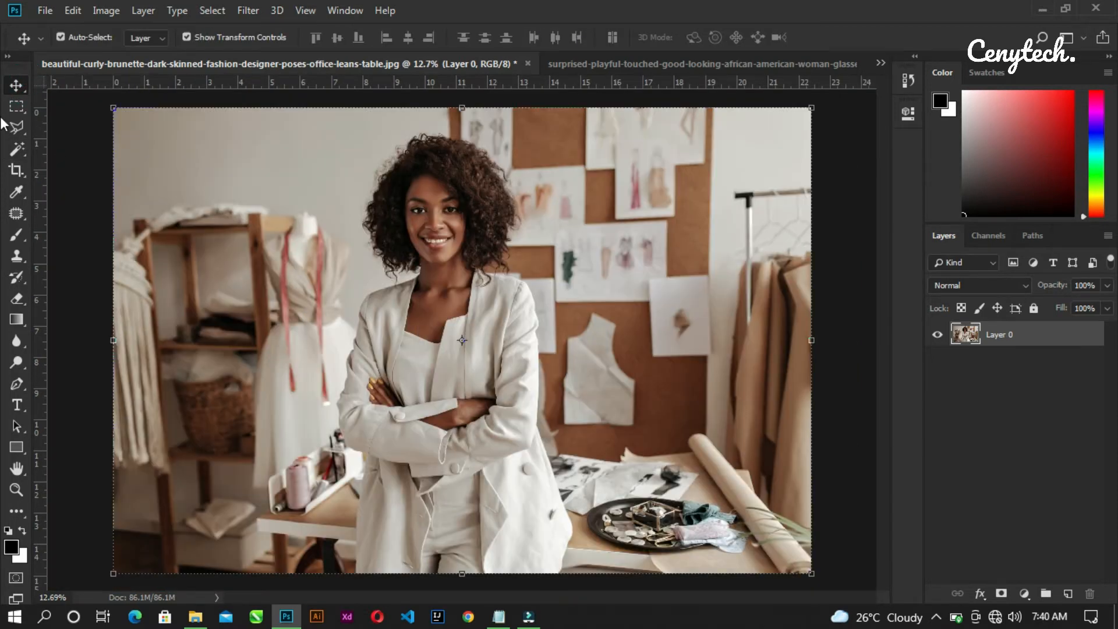
Copy a rectangular area from above the woman's hair to below her folded arms onto a new layer
click(16, 107)
drag(315, 121, 553, 450)
right_click(428, 197)
click(487, 305)
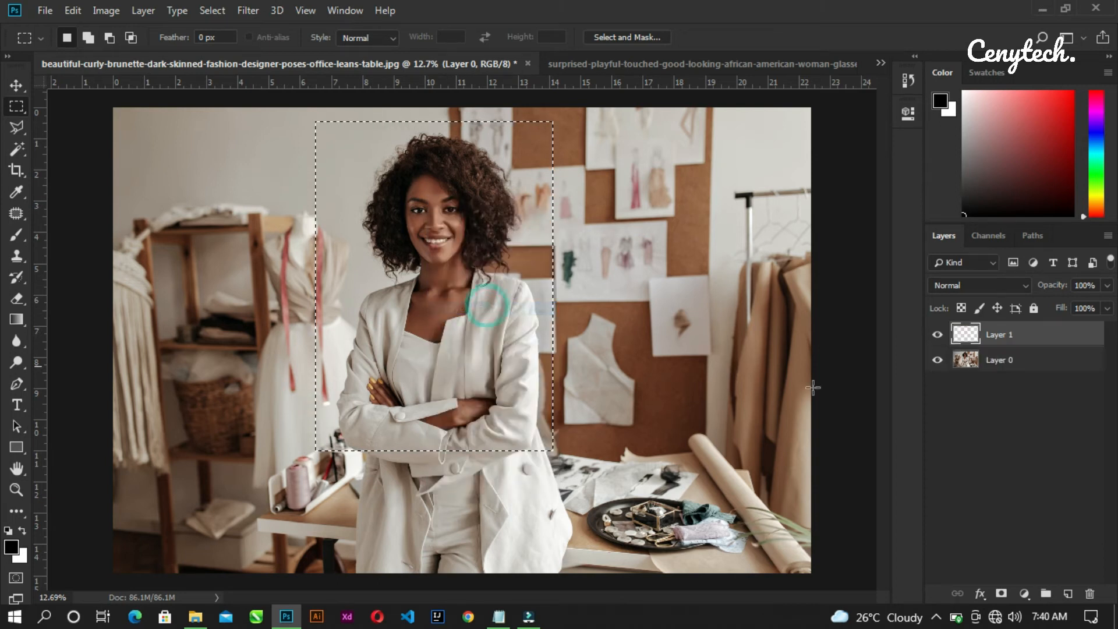
Hide Layer 0 and move the copied crop on Layer 1 slightly down the canvas
click(938, 361)
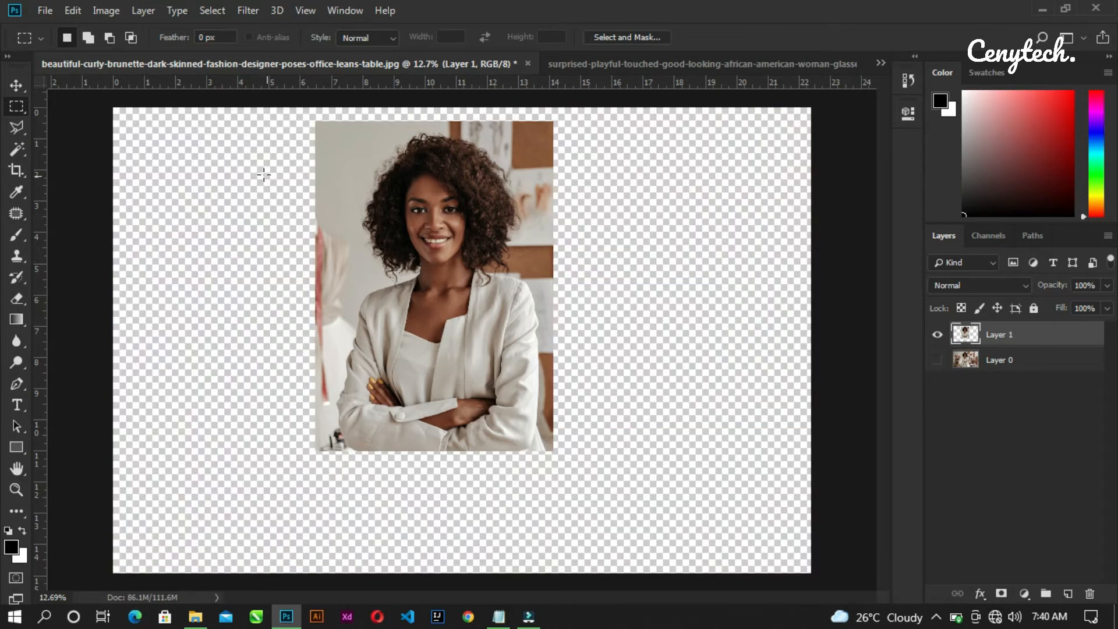
click(16, 86)
drag(521, 252, 516, 271)
Start a Pen tool path just below the crop's lower edge and trace the outer curve of the elbow on the photo's left side
scroll(325, 460, up, 3)
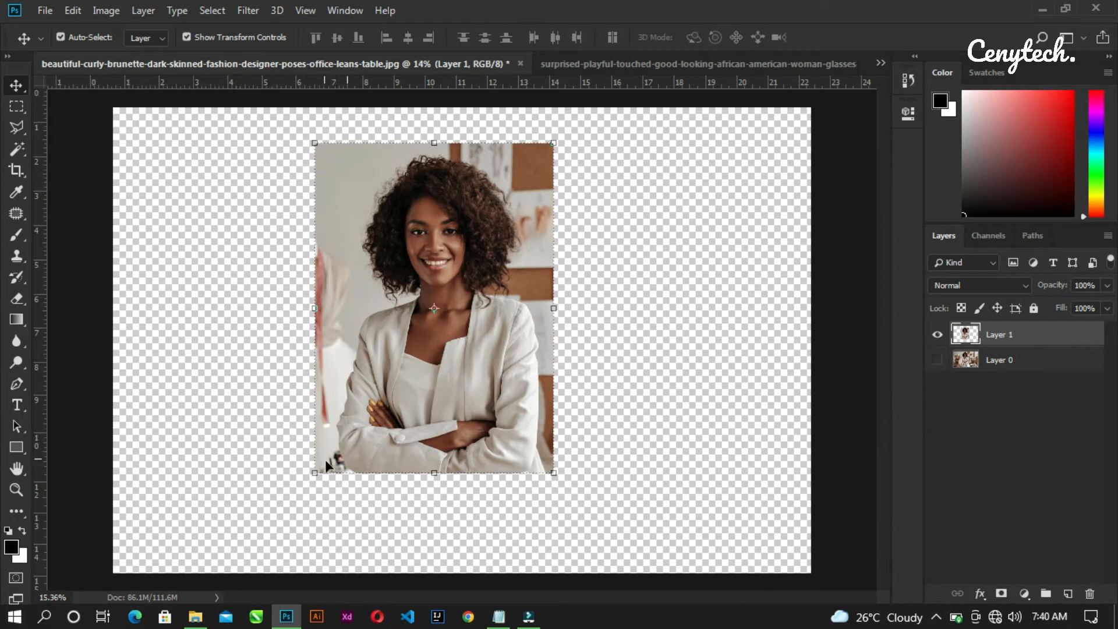
scroll(356, 516, up, 6)
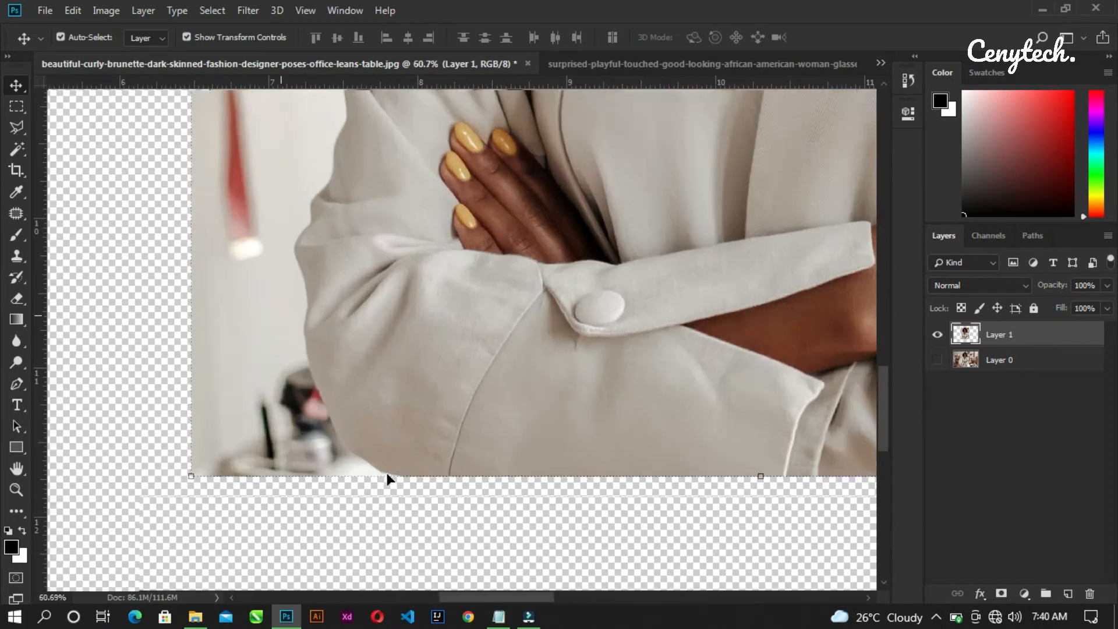
scroll(387, 473, up, 1)
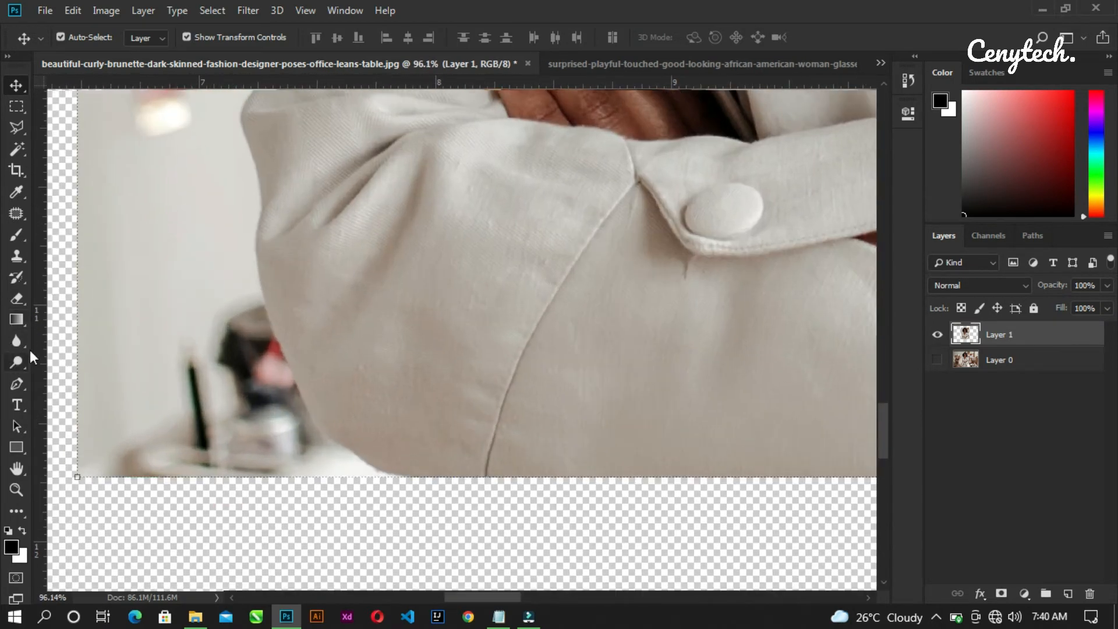
click(17, 383)
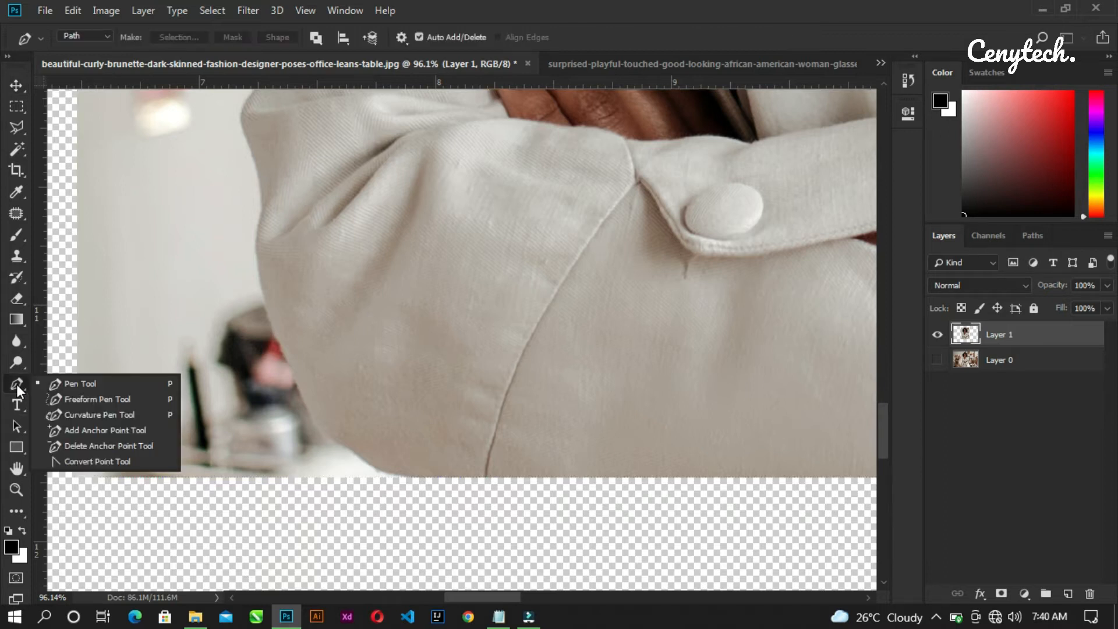
click(94, 389)
click(452, 487)
drag(357, 455, 331, 436)
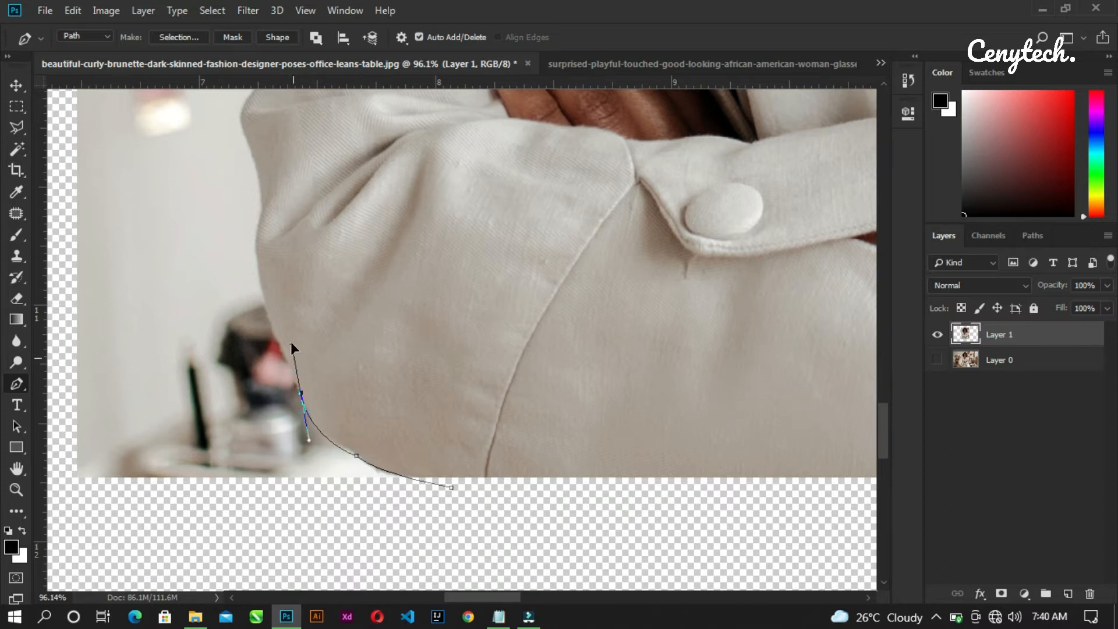
drag(301, 394, 292, 345)
drag(262, 210, 285, 140)
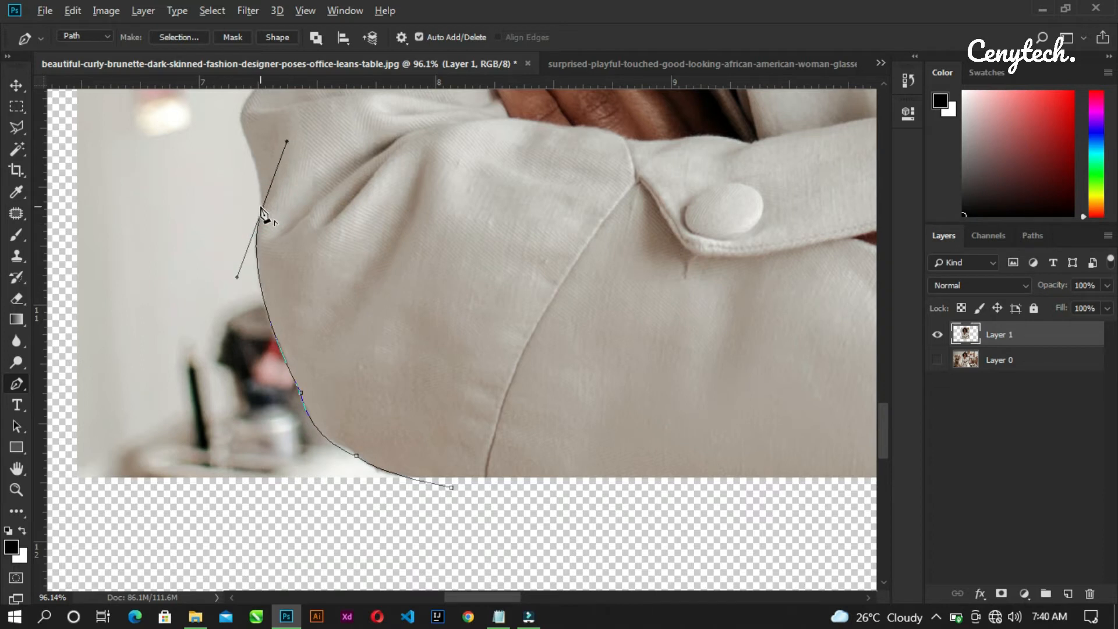
Continue the path up the sleeve folds above the elbow, removing the forward handles where the outline changes direction
drag(285, 200, 338, 461)
drag(295, 416, 276, 382)
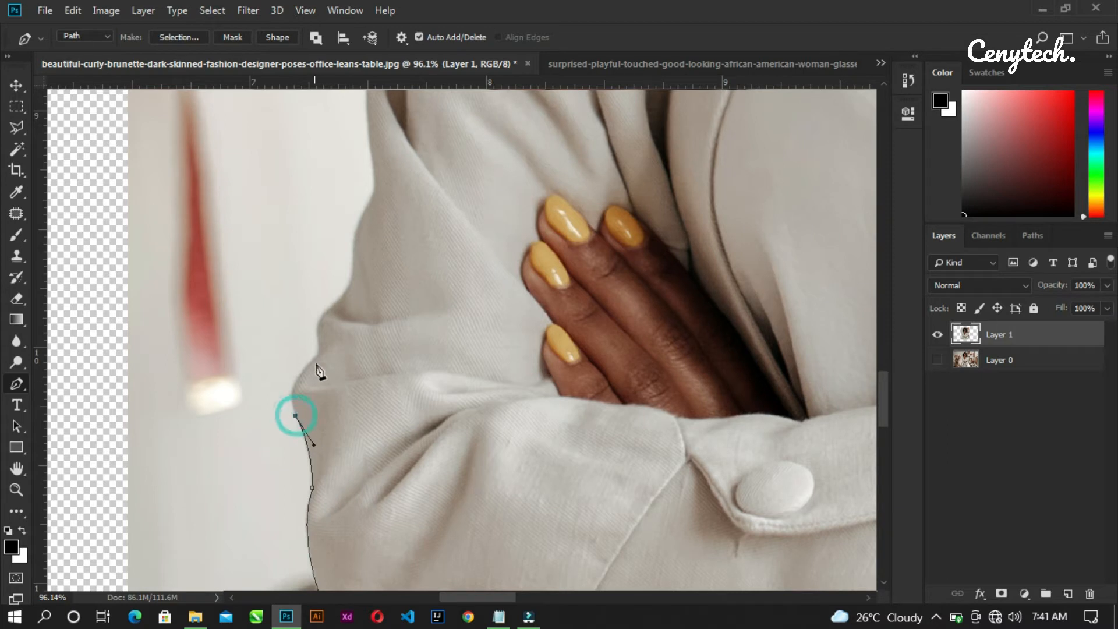
drag(320, 353, 358, 318)
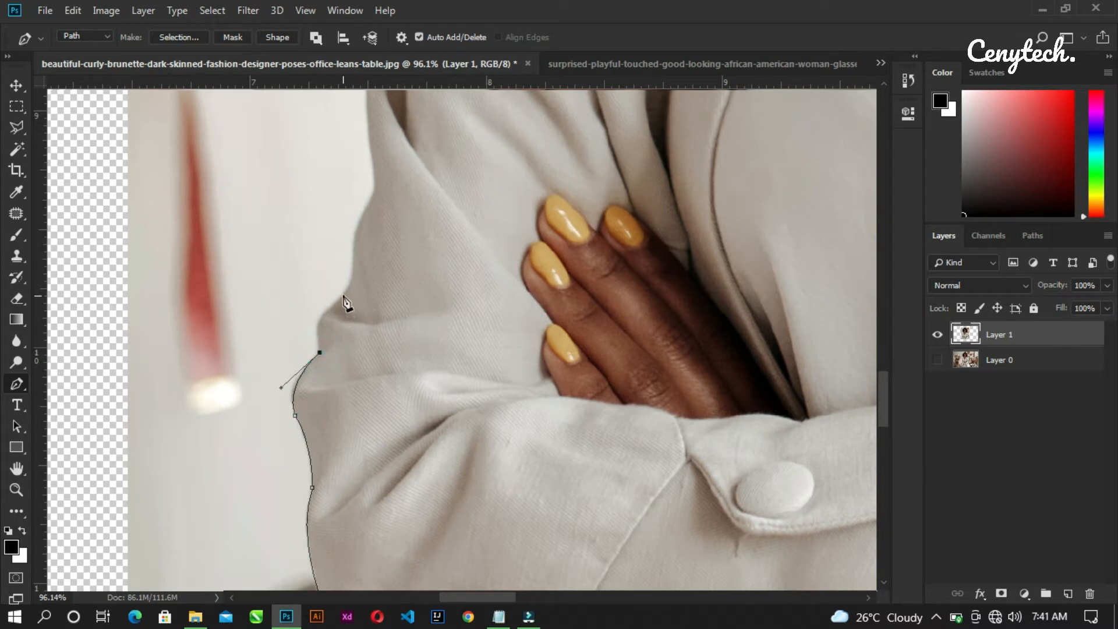
drag(369, 278, 381, 269)
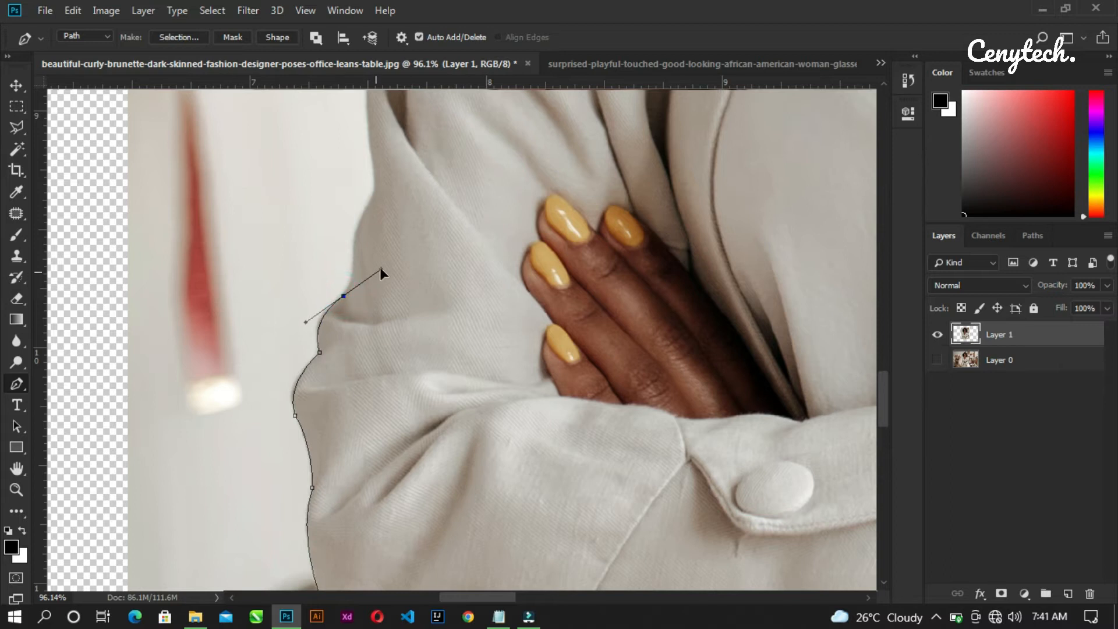
alt+click(343, 296)
drag(355, 235, 350, 233)
alt+click(353, 260)
Trace the sleeve folds from beside the fingers up to the upper arm, resetting the forward handle at each anchor
drag(377, 194, 404, 416)
alt+click(377, 193)
key(space)
drag(375, 332, 393, 288)
alt+click(375, 332)
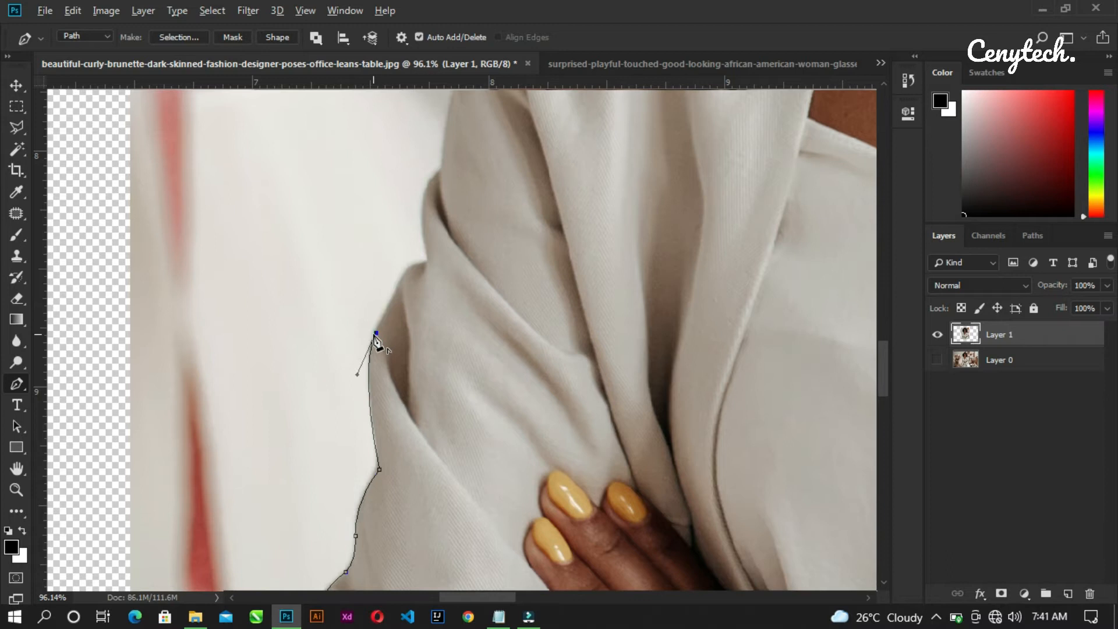
drag(424, 259, 453, 255)
alt+click(424, 259)
mouse_move(443, 173)
mouse_down()
mouse_move(456, 153)
mouse_move(462, 163)
mouse_up()
drag(474, 168, 378, 384)
alt+click(442, 173)
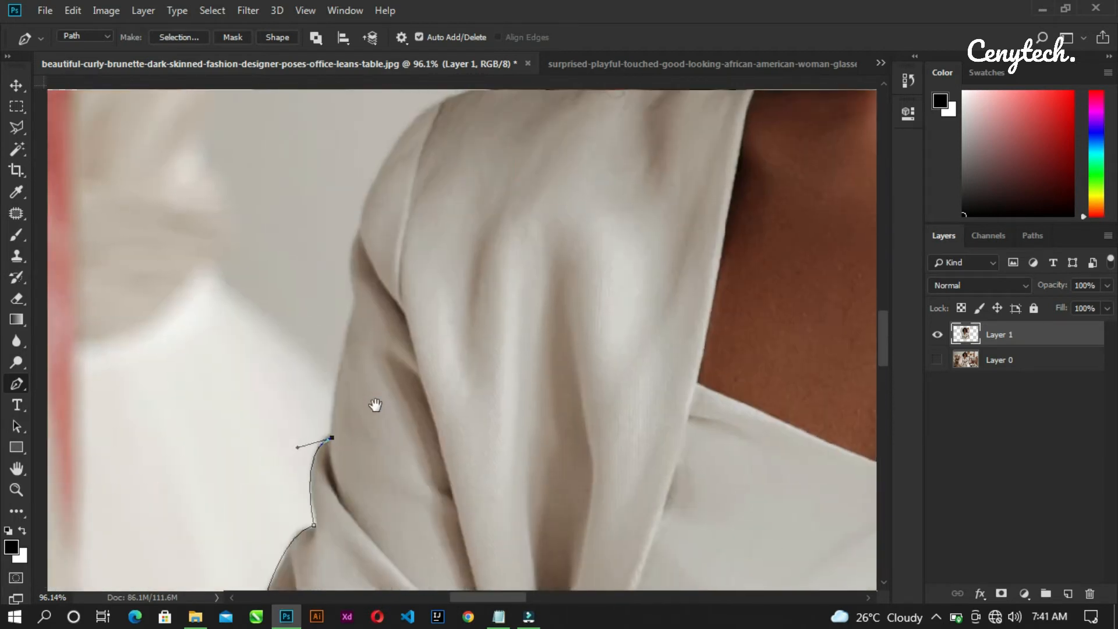
Extend the path along the upper sleeve and around the shoulder with curved anchors, resetting each forward handle
drag(357, 301, 381, 260)
alt+click(357, 301)
drag(360, 227, 348, 375)
alt+click(361, 228)
drag(392, 291, 459, 257)
alt+click(392, 291)
drag(575, 231, 668, 208)
alt+click(575, 232)
Carry the path along the blazer's top edge to the neck, ending just beneath the curls
scroll(525, 389, up, 5)
scroll(524, 389, right, 3)
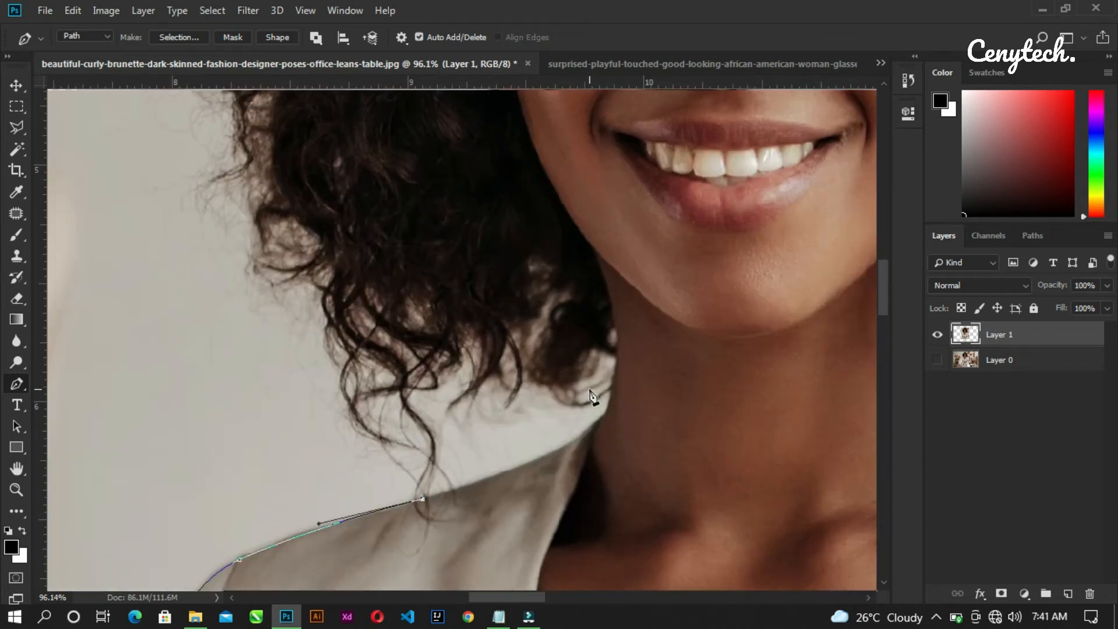
drag(580, 438, 616, 410)
alt+click(579, 438)
alt+click(606, 414)
click(612, 388)
Place path anchors from the neck around the lower curls and up the outer edge of the hair
scroll(459, 437, down, 2)
click(513, 398)
click(434, 382)
click(376, 365)
click(346, 339)
click(314, 301)
click(290, 253)
click(273, 182)
Continue the path up the side of the hair, over the crown and down to the opposite side
scroll(249, 332, down, 3)
scroll(249, 332, down, 4)
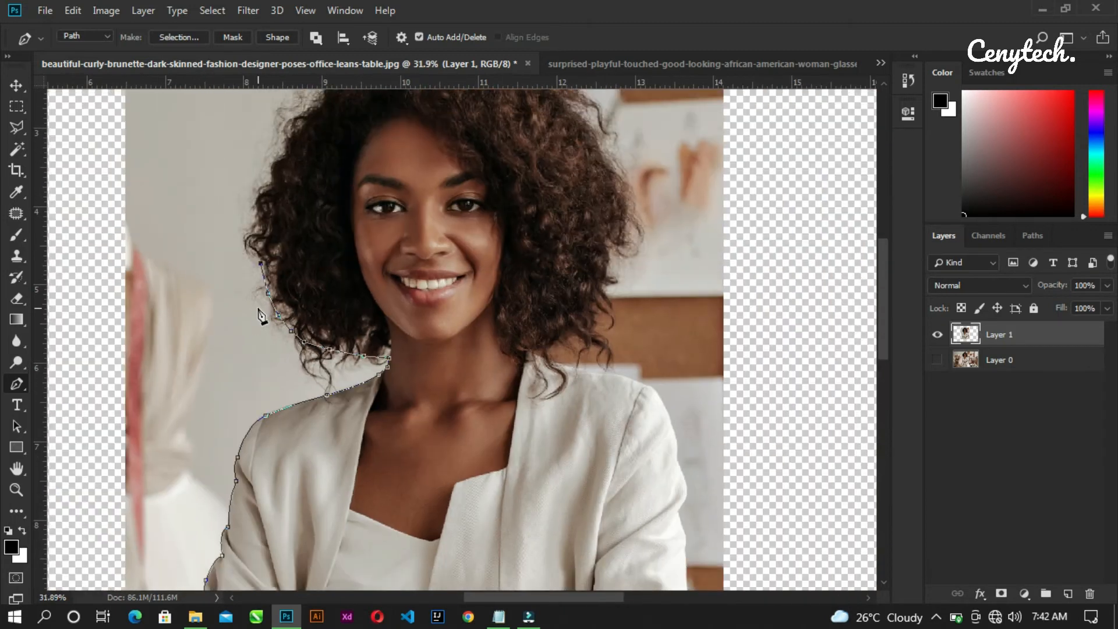
scroll(410, 134, up, 3)
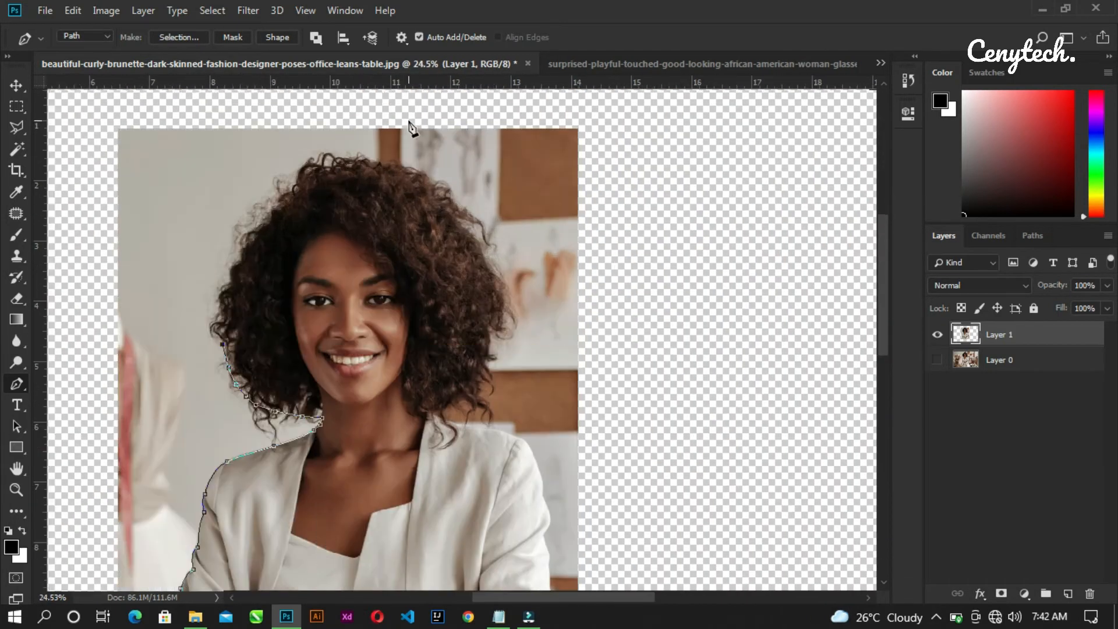
click(179, 344)
drag(233, 235, 252, 221)
click(290, 177)
click(386, 169)
drag(439, 192, 459, 212)
drag(480, 250, 496, 269)
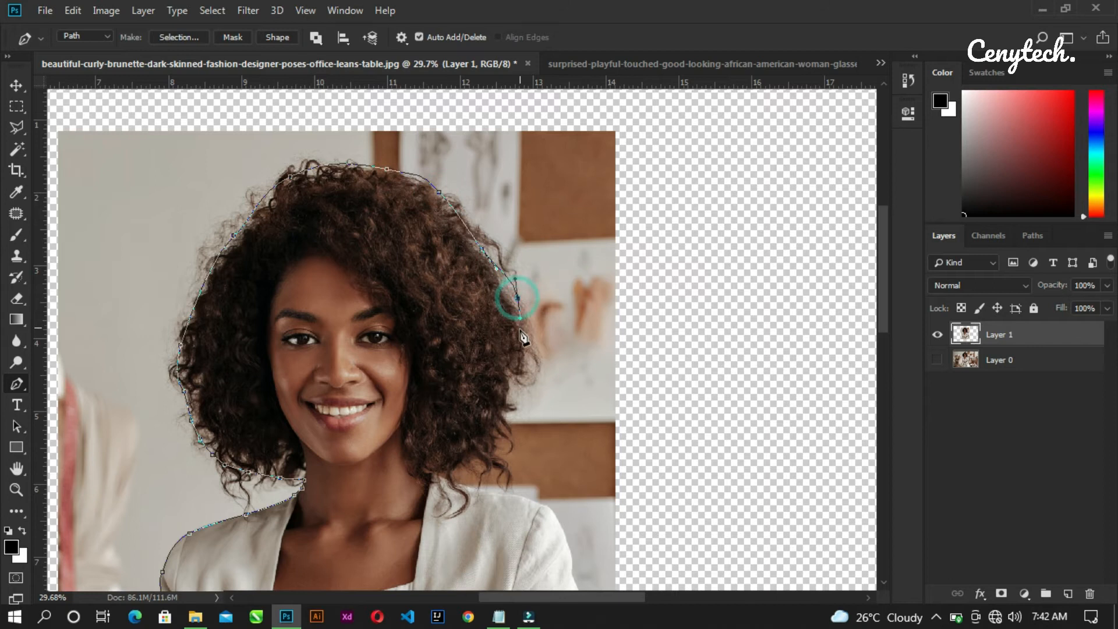
Trace the path down the opposite side of the hair and inward along the lower curls
click(521, 379)
click(510, 420)
click(494, 454)
click(462, 464)
Carry the path around the lowest curls to the collar and along the blazer's top edge to the shoulder seam
scroll(480, 512, up, 6)
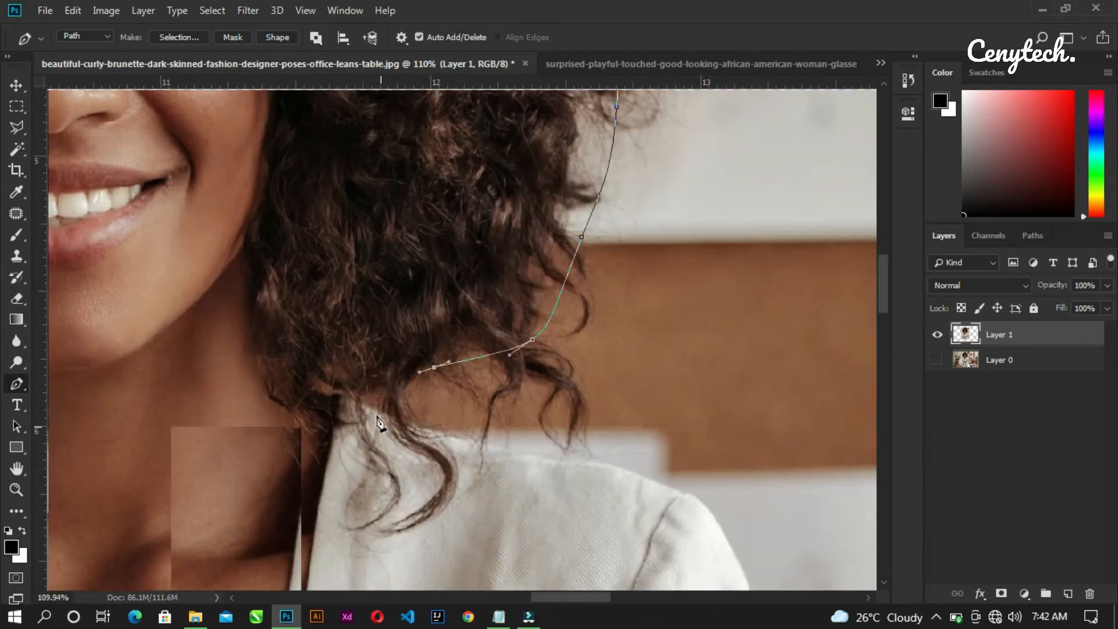
click(399, 383)
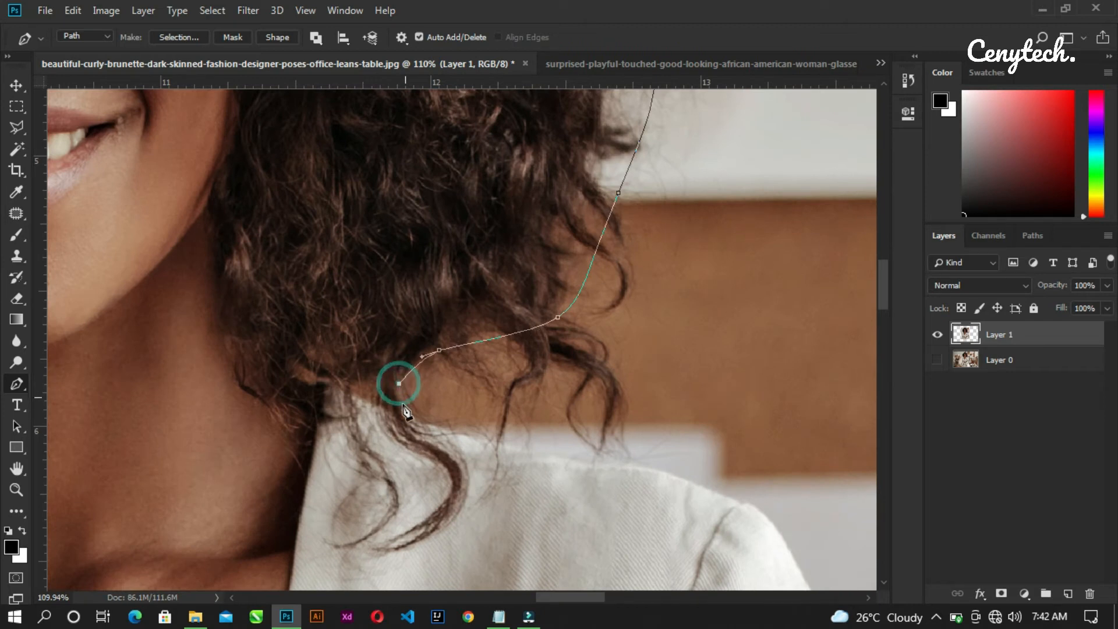
click(402, 413)
drag(550, 456, 620, 467)
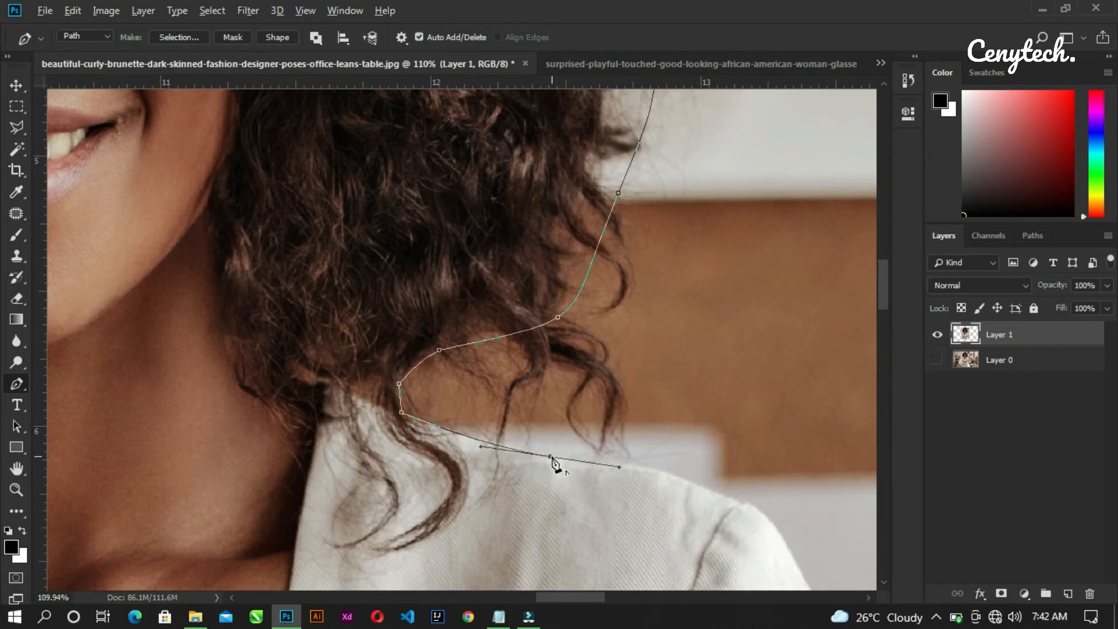
drag(740, 502, 526, 282)
alt+click(742, 502)
Curve the path around the outer shoulder and down the upper sleeve with two smooth anchors
drag(546, 369, 588, 478)
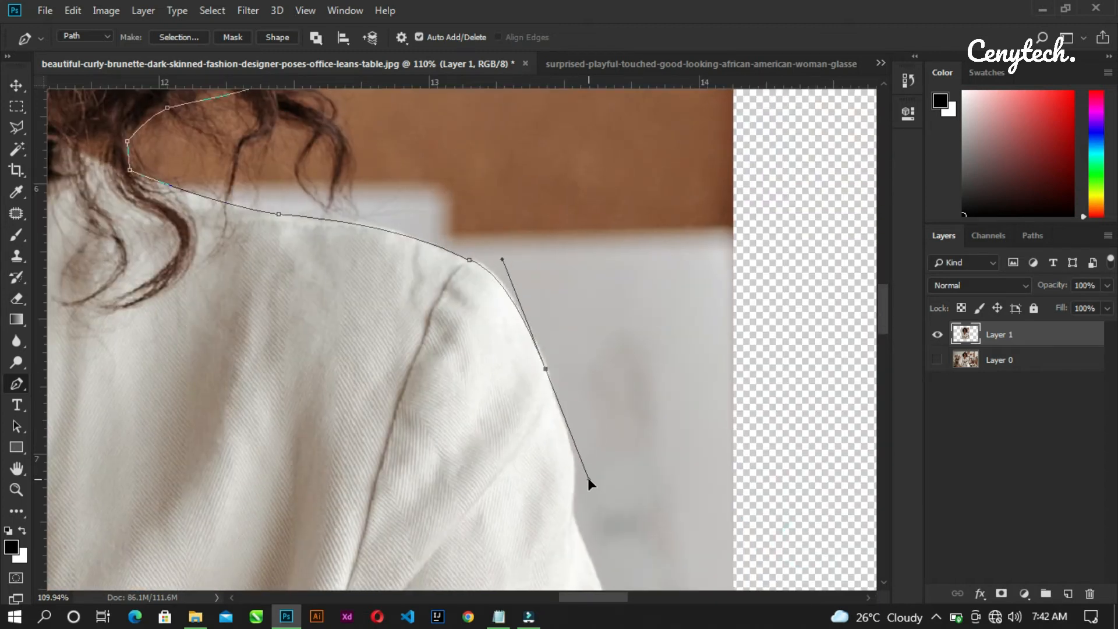
click(548, 371)
drag(574, 510, 567, 574)
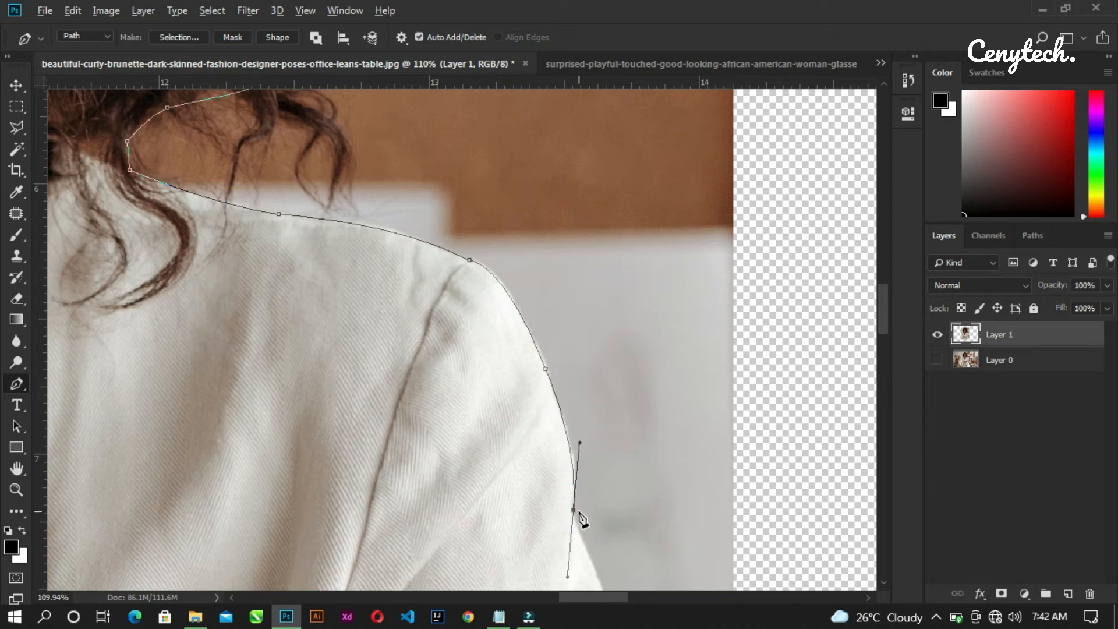
Extend the path around the sleeve's bulge to the fold below and remove the outgoing handle from that anchor
scroll(525, 331, down, 8)
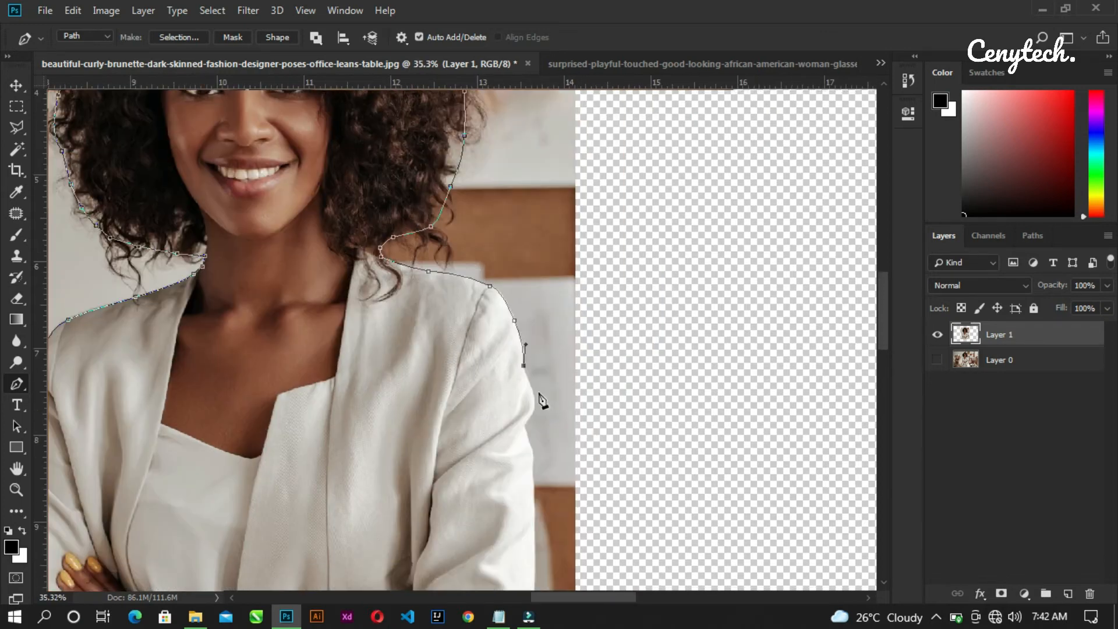
scroll(535, 424, up, 7)
scroll(528, 453, up, 1)
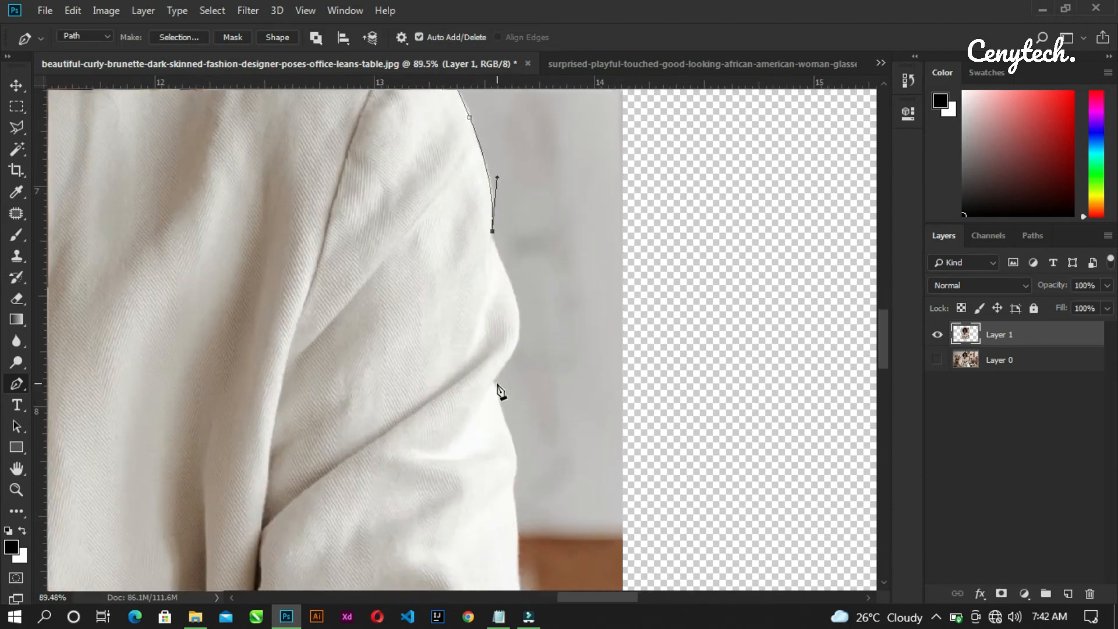
drag(497, 381, 444, 430)
alt+click(498, 379)
key(z)
key(ctrl+z)
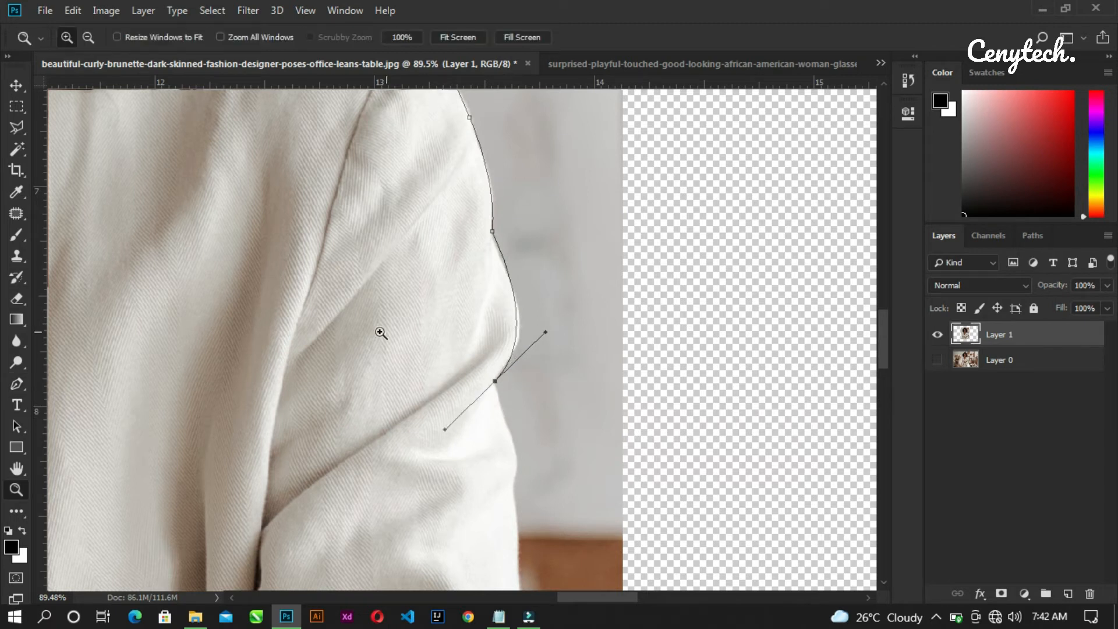
click(17, 384)
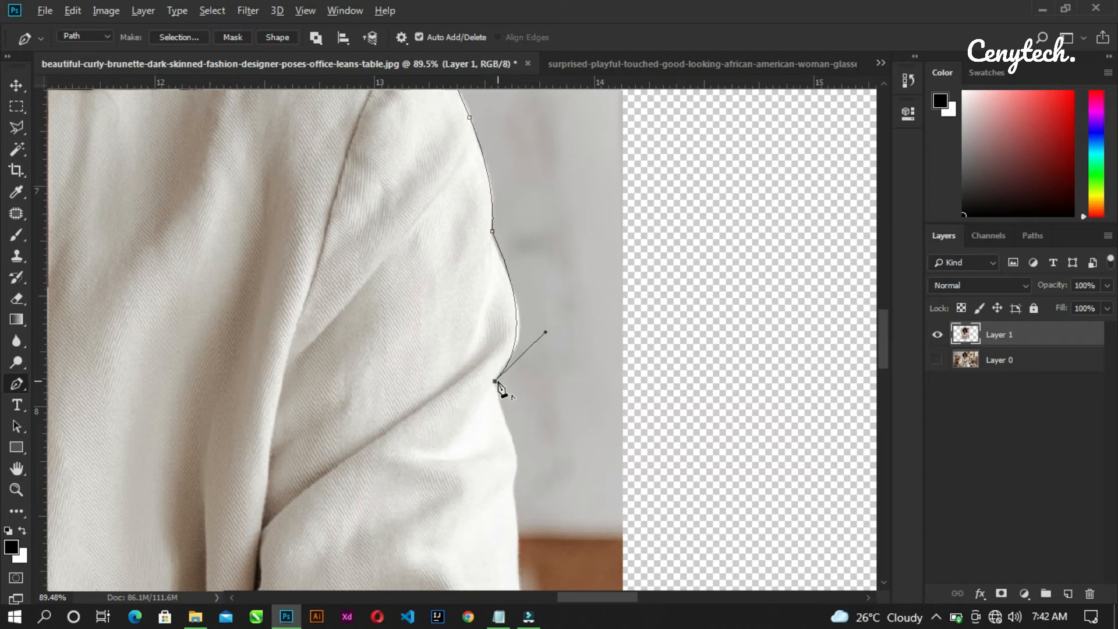
Reshape the path segment above the sleeve fold by adjusting its anchor and handle to hug the fabric's edge
mouse_move(546, 335)
mouse_down()
mouse_move(543, 351)
mouse_move(534, 324)
mouse_move(547, 313)
mouse_move(557, 332)
mouse_up()
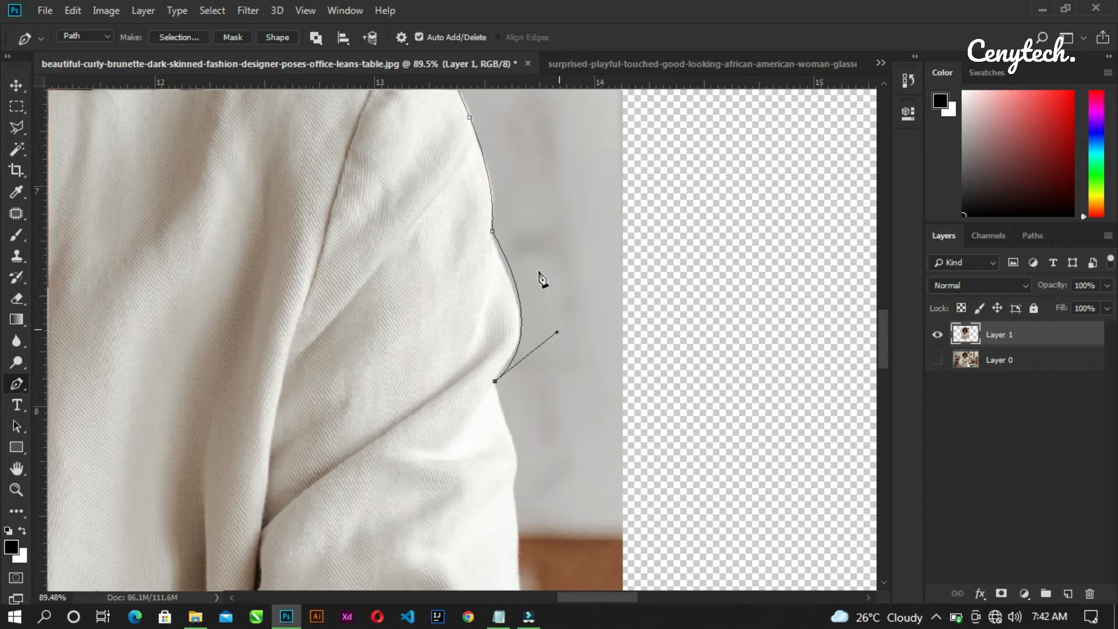
drag(492, 231, 491, 243)
drag(558, 333, 551, 328)
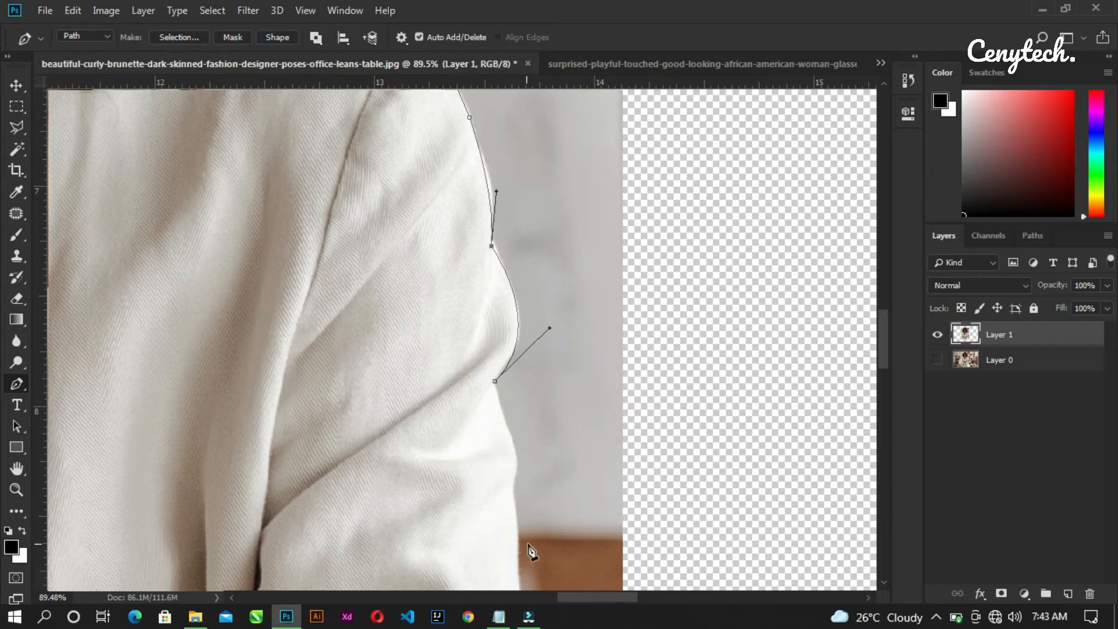
Trace the path from the sleeve fold down the outer edge of the arm to the elbow
drag(515, 488, 537, 262)
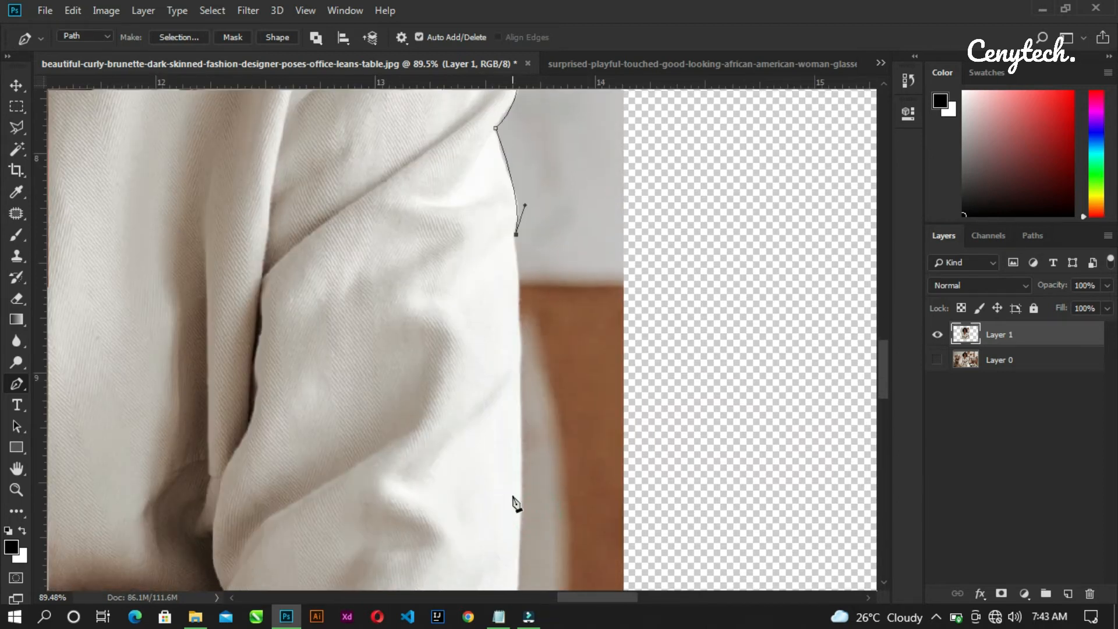
drag(521, 513, 522, 584)
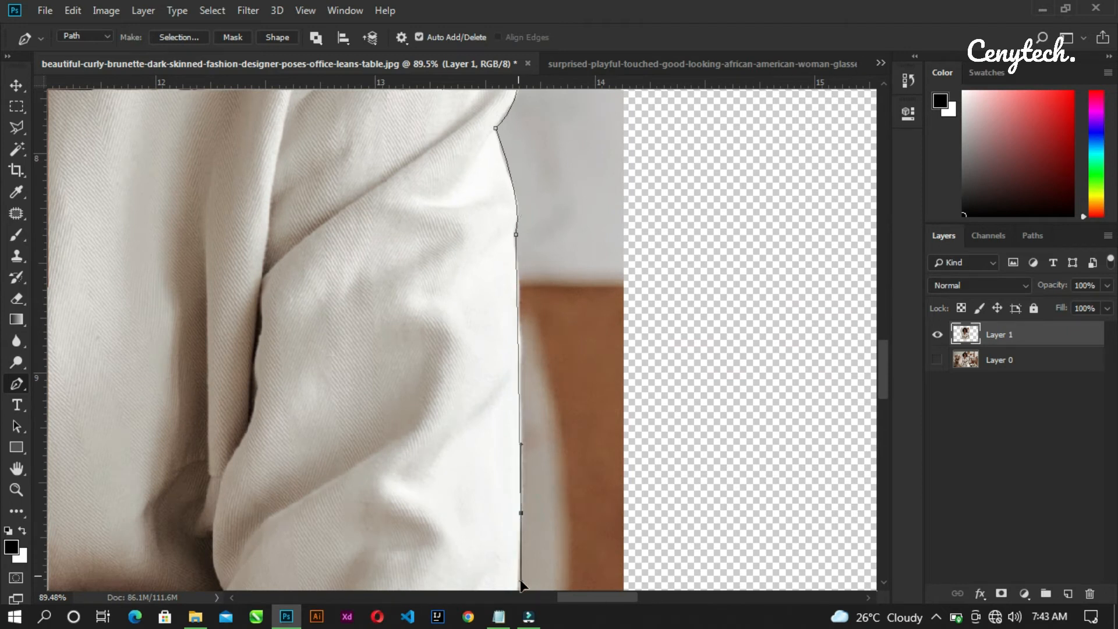
drag(526, 517, 570, 196)
drag(548, 459, 543, 506)
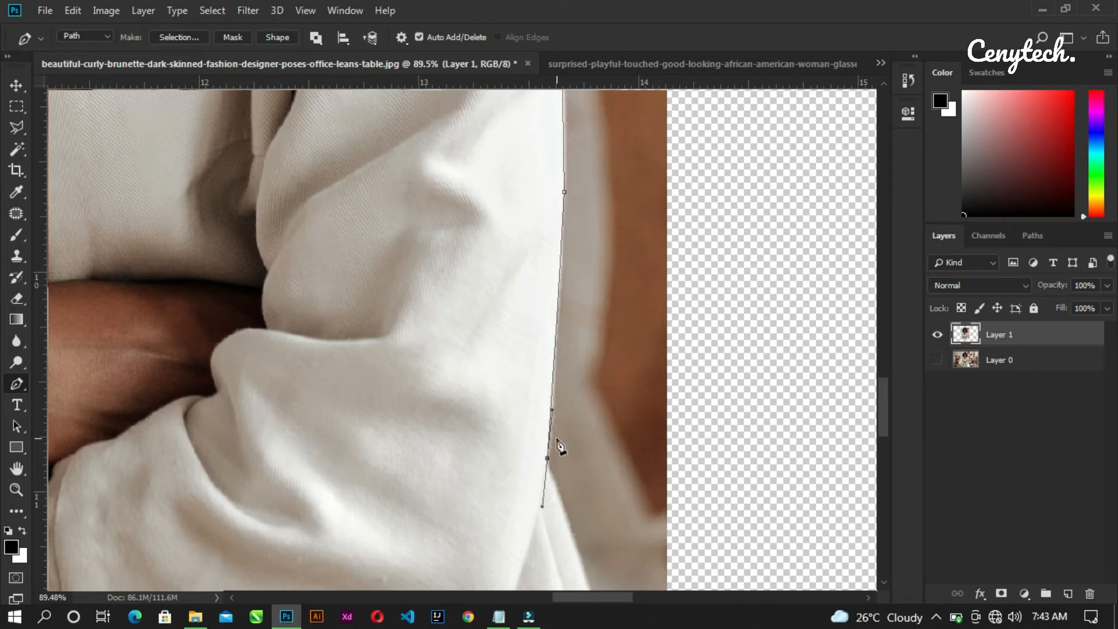
Turn the path at the elbow and follow the blazer's flared edge to just below the photo's lower border
alt+click(546, 458)
click(552, 473)
drag(586, 530, 579, 199)
click(610, 347)
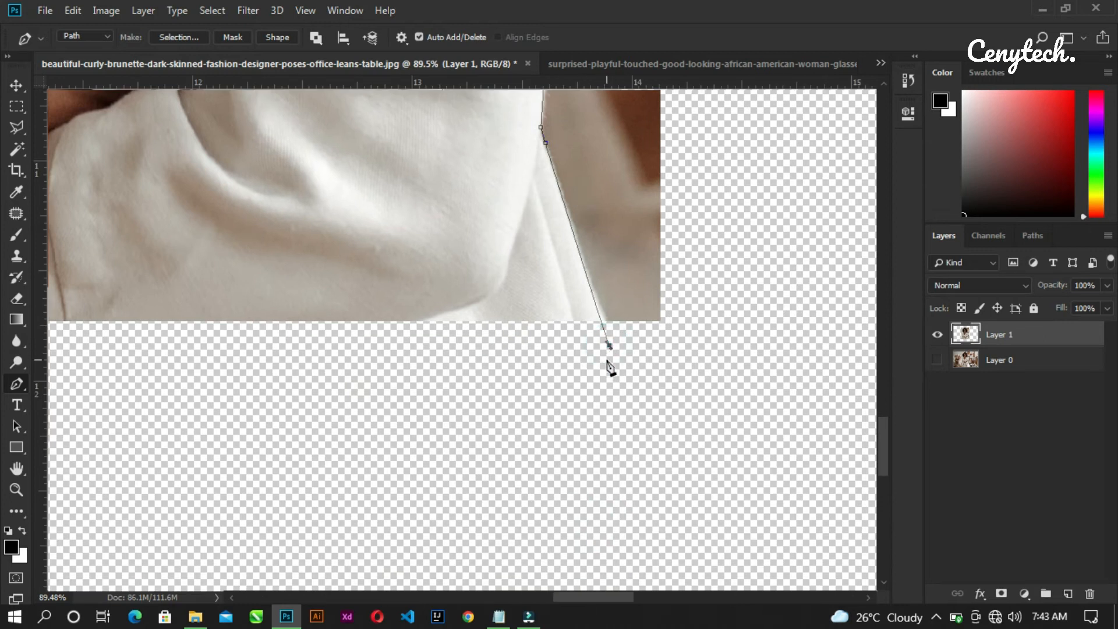
Run the path beneath the photo's lower border and close it at its starting anchor
scroll(629, 457, down, 5)
scroll(631, 460, down, 1)
click(260, 402)
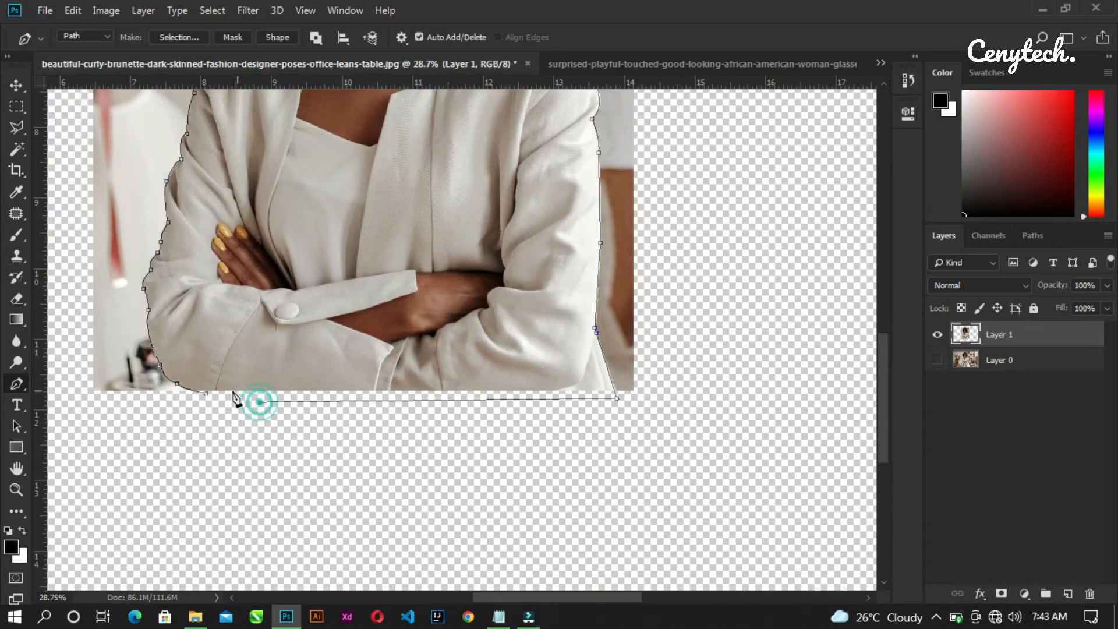
click(206, 395)
Convert the closed path into a new anti-aliased selection with a feather radius of 0 pixels
scroll(295, 430, down, 4)
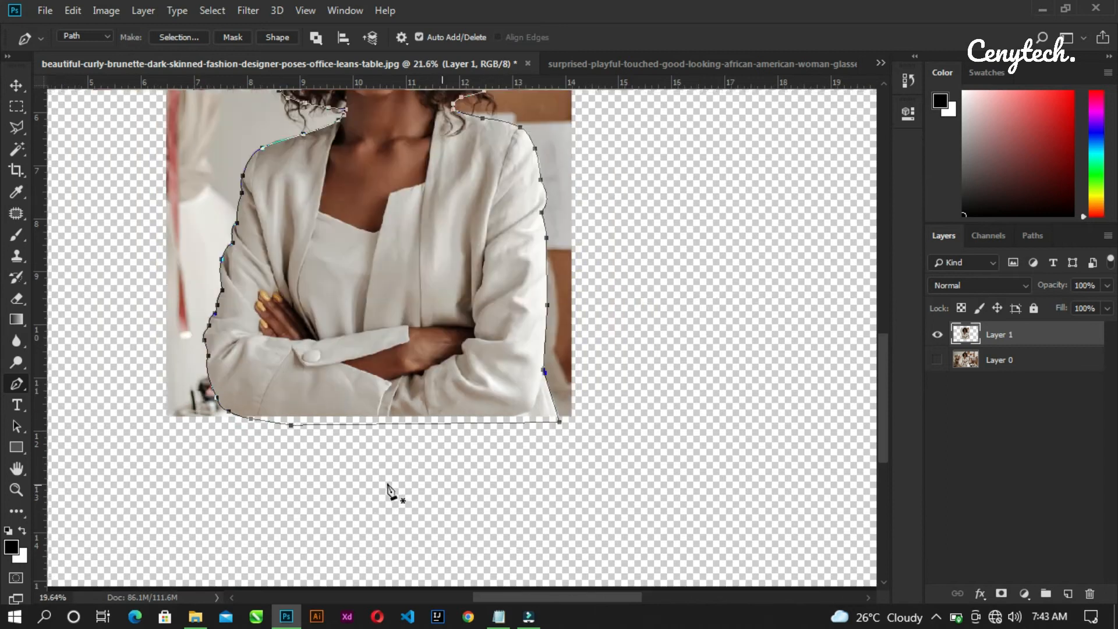
scroll(460, 201, up, 3)
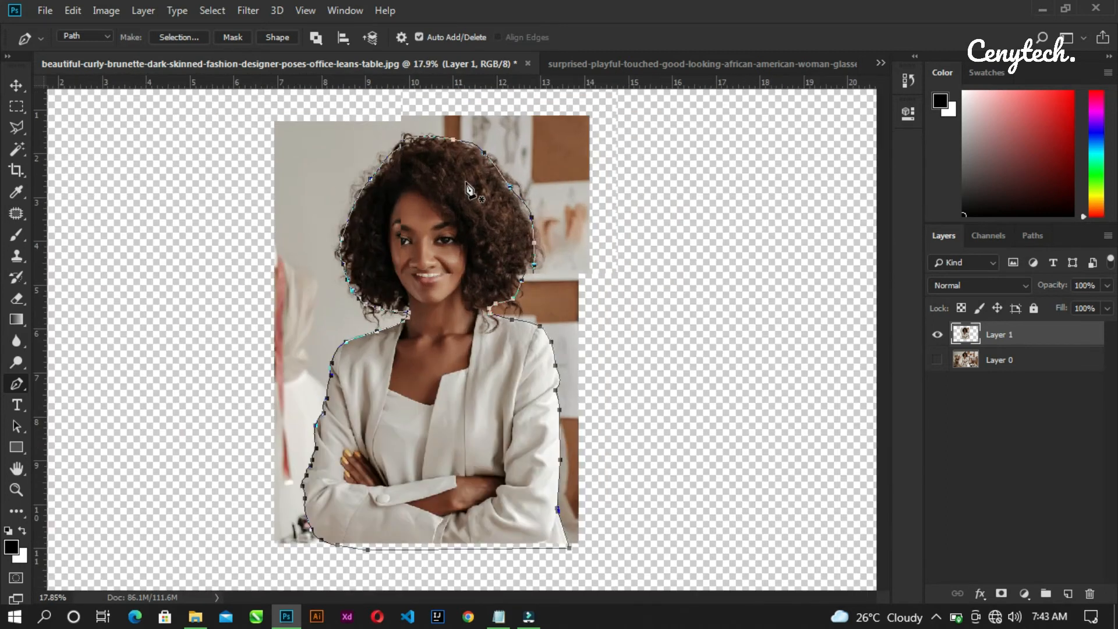
right_click(457, 206)
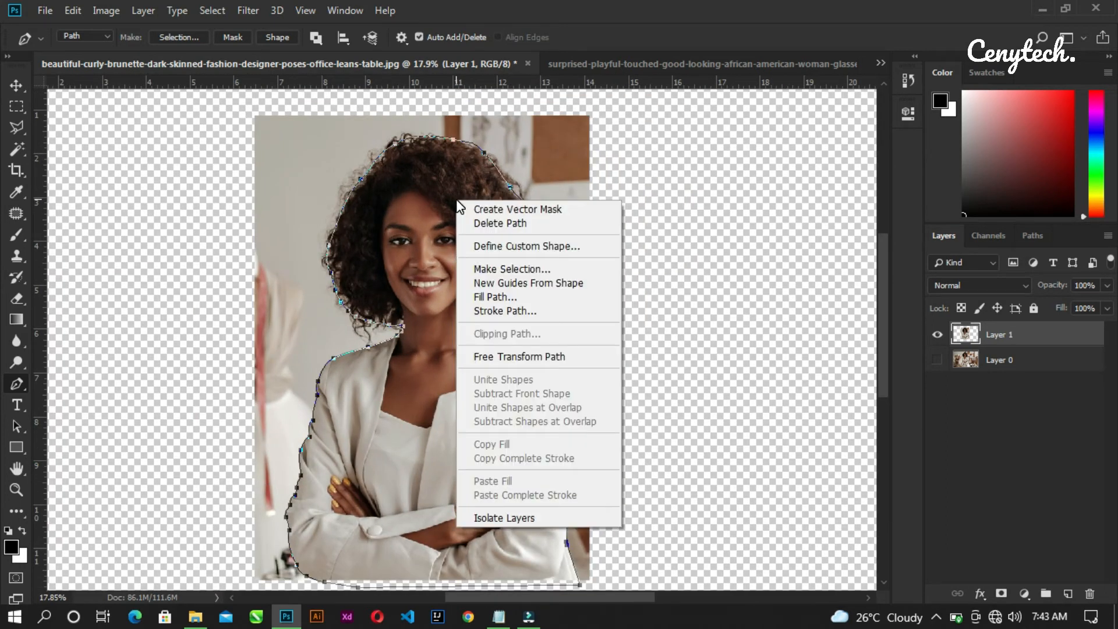
click(538, 271)
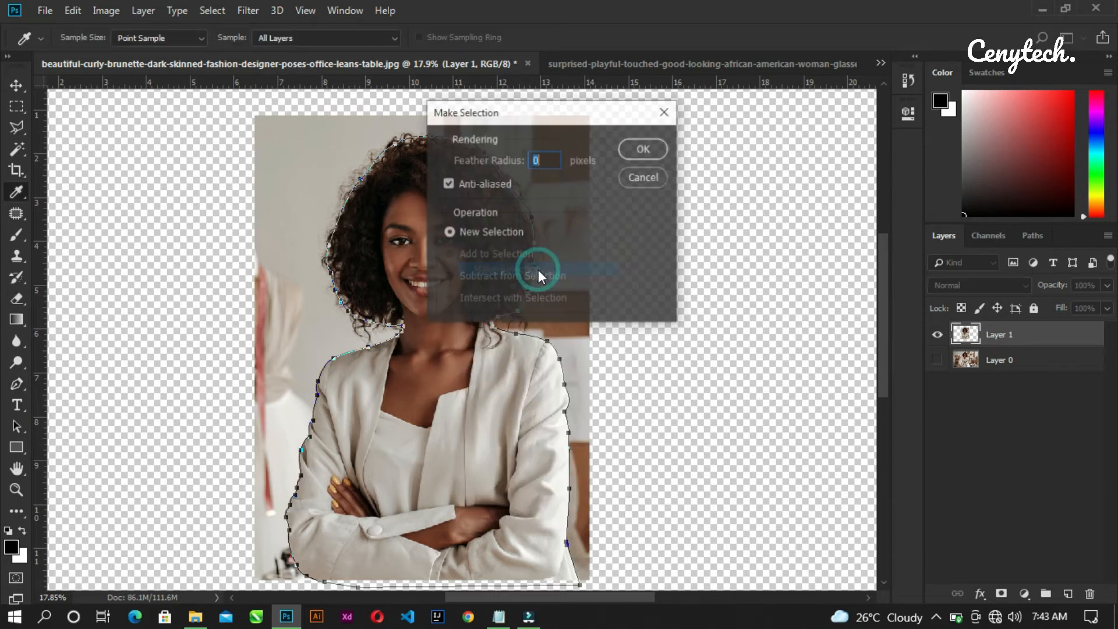
click(644, 152)
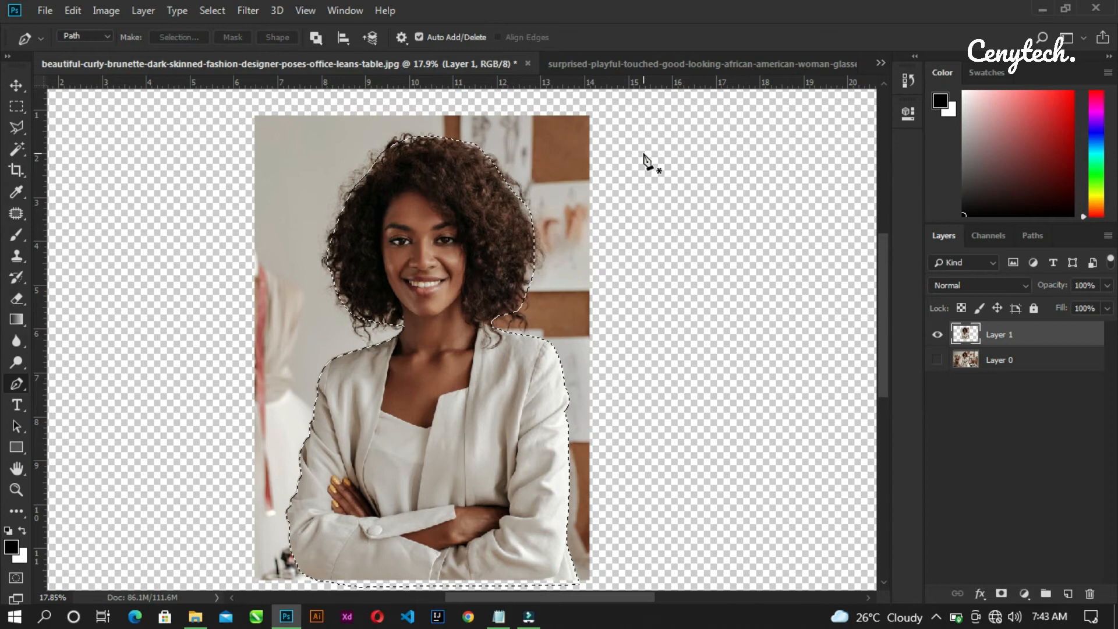
Refine the selection in Select and Mask by brushing the Refine Edge Brush around the outer edge of the curly hair
click(18, 127)
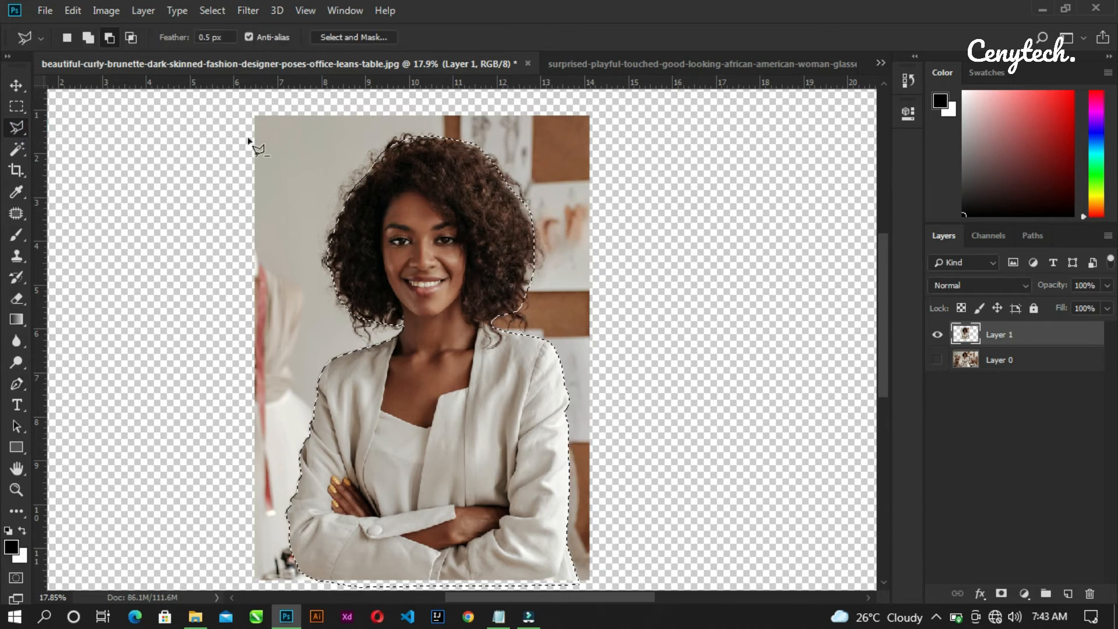
click(333, 37)
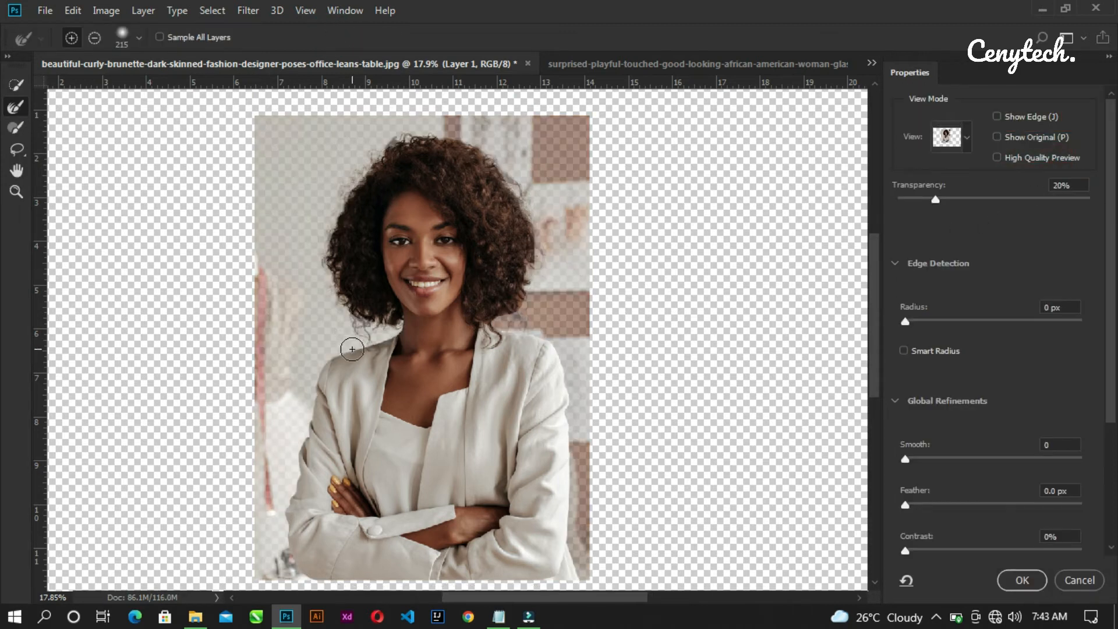
click(383, 323)
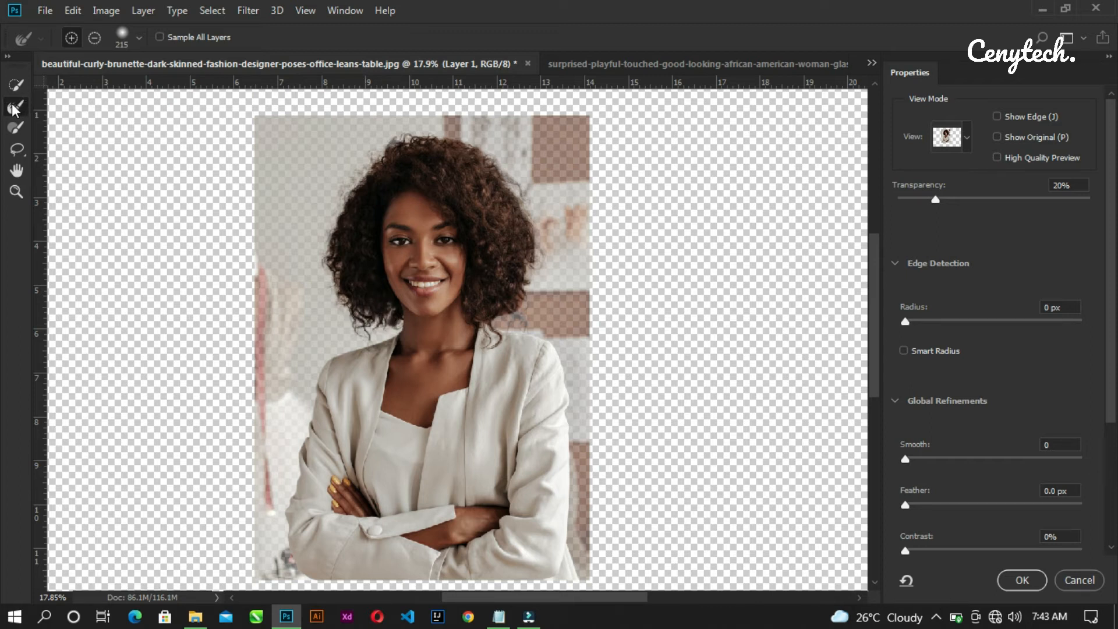
mouse_move(364, 322)
mouse_down()
mouse_move(318, 272)
mouse_move(328, 269)
mouse_move(338, 293)
mouse_move(334, 208)
mouse_move(390, 140)
mouse_move(440, 134)
mouse_move(507, 168)
mouse_up()
mouse_move(532, 224)
mouse_down()
mouse_move(522, 303)
mouse_move(506, 317)
mouse_move(521, 312)
mouse_up()
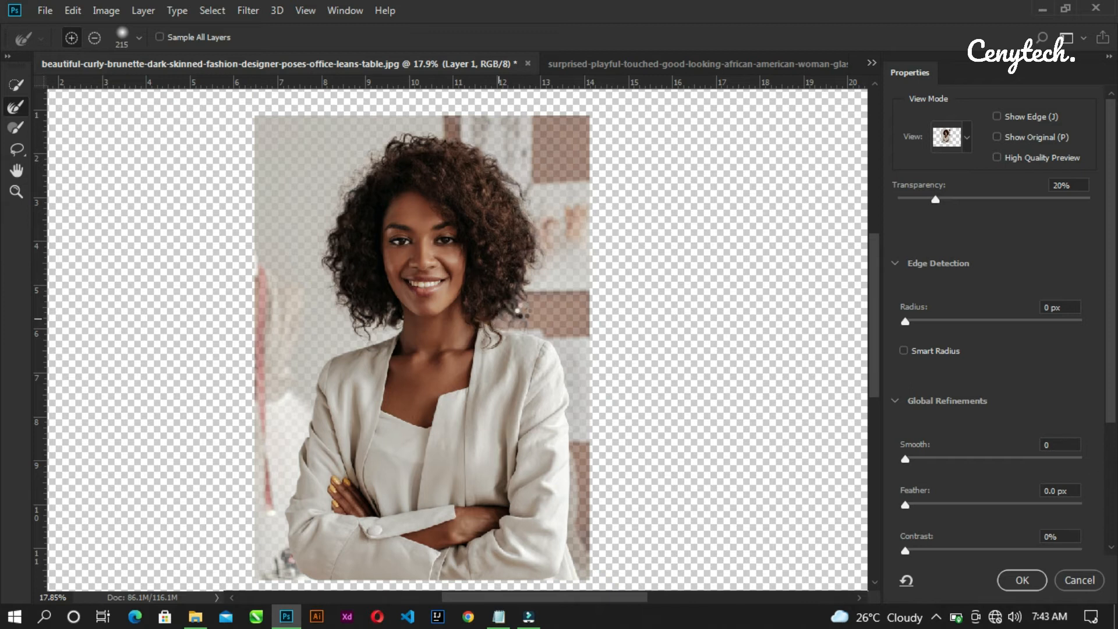
click(1021, 584)
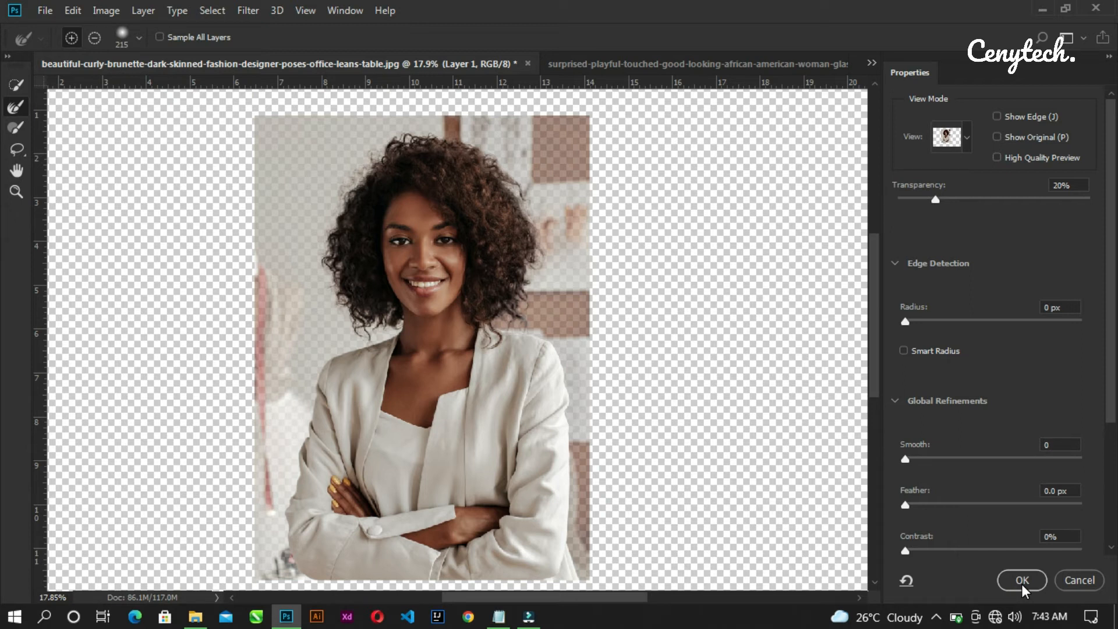
click(1022, 583)
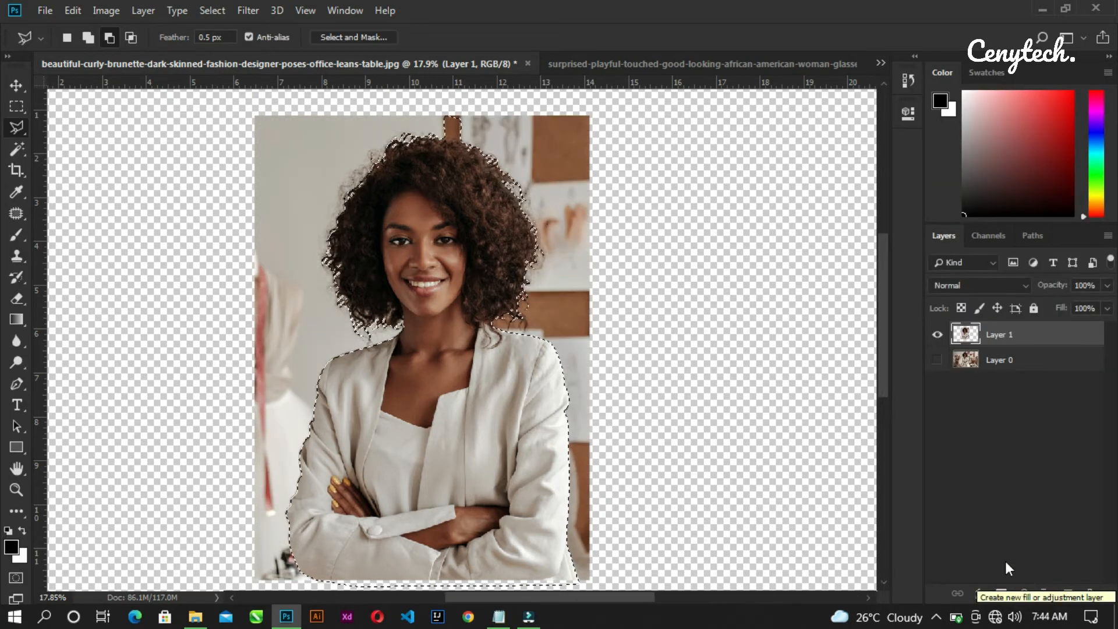
Subtract the brown background strip above the hair from the selection with the Polygonal Lasso
scroll(491, 113, up, 3)
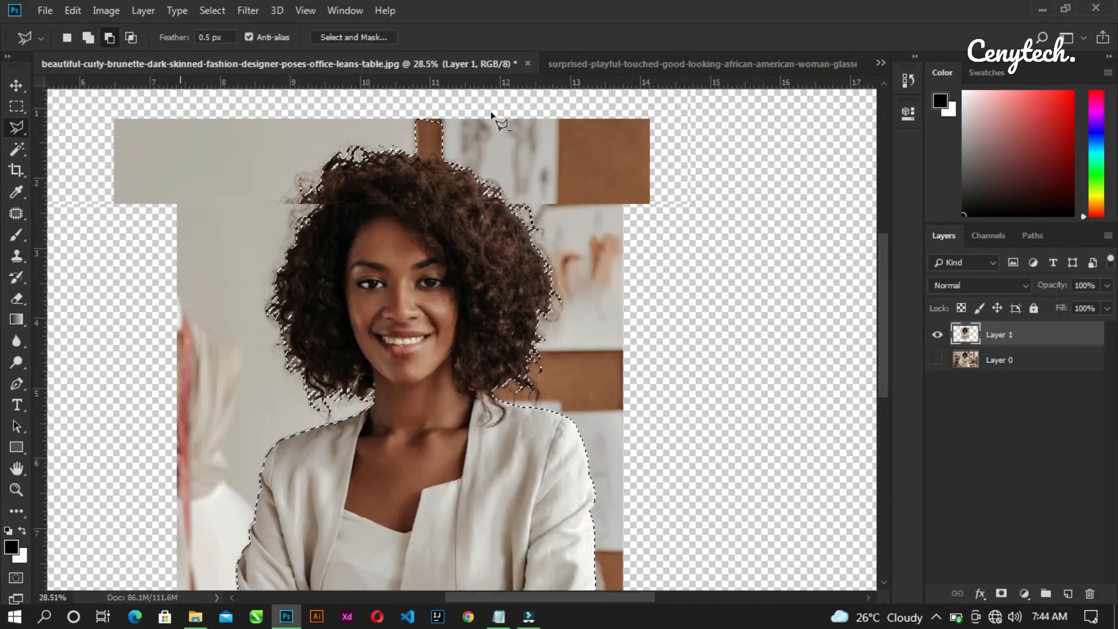
scroll(491, 114, up, 3)
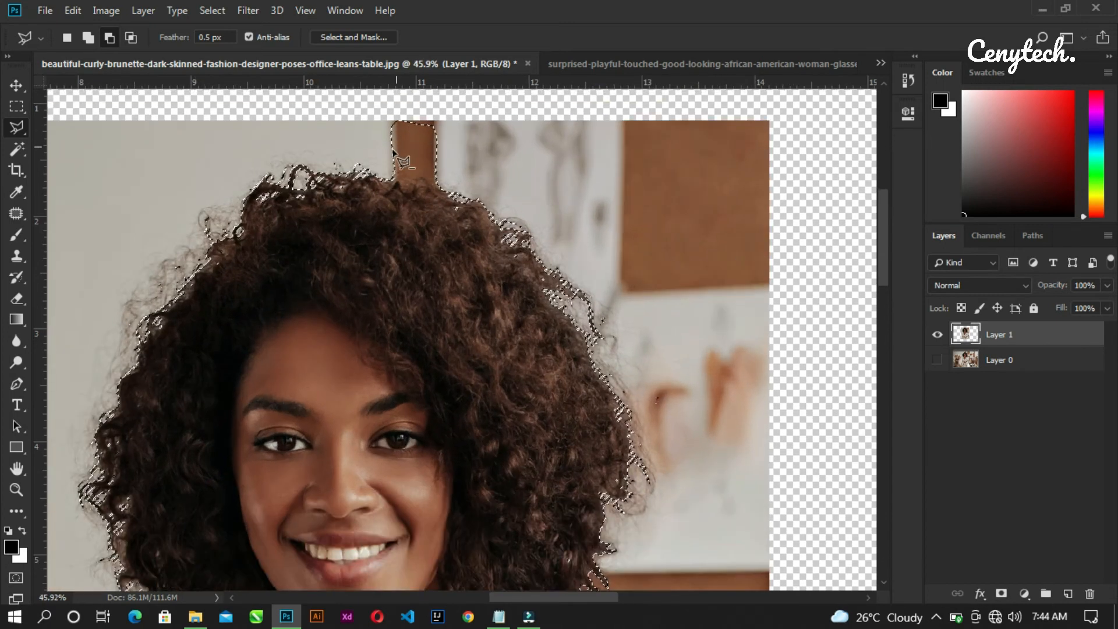
click(391, 173)
click(464, 191)
click(476, 105)
double_click(358, 102)
Invert the selection to delete the background around the woman on Layer 1, and switch to the Move tool
scroll(431, 131, down, 4)
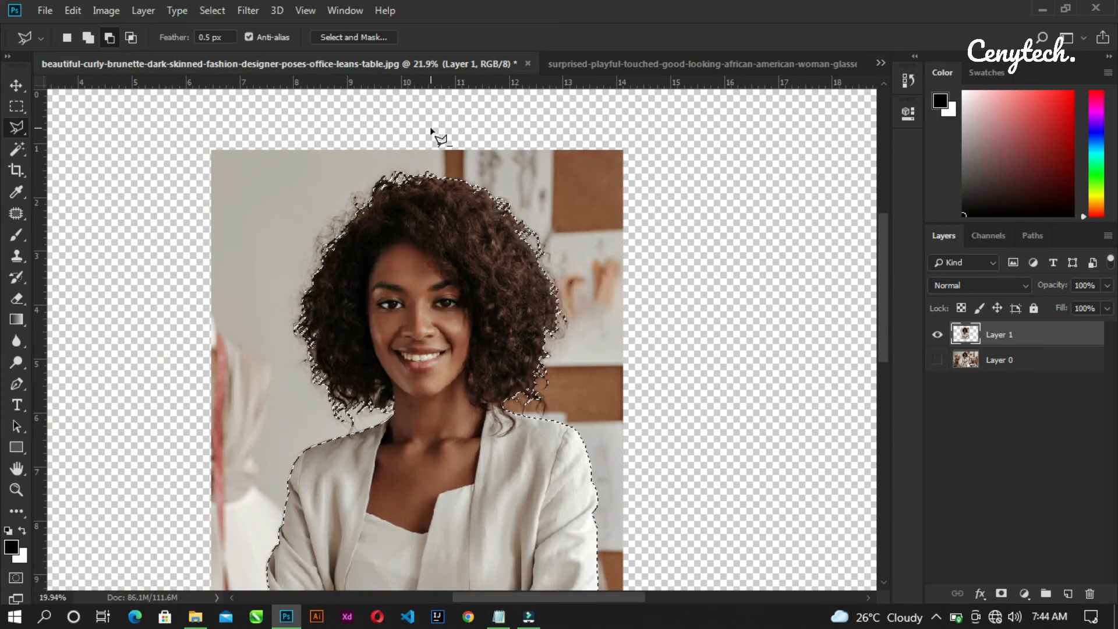
scroll(431, 131, down, 2)
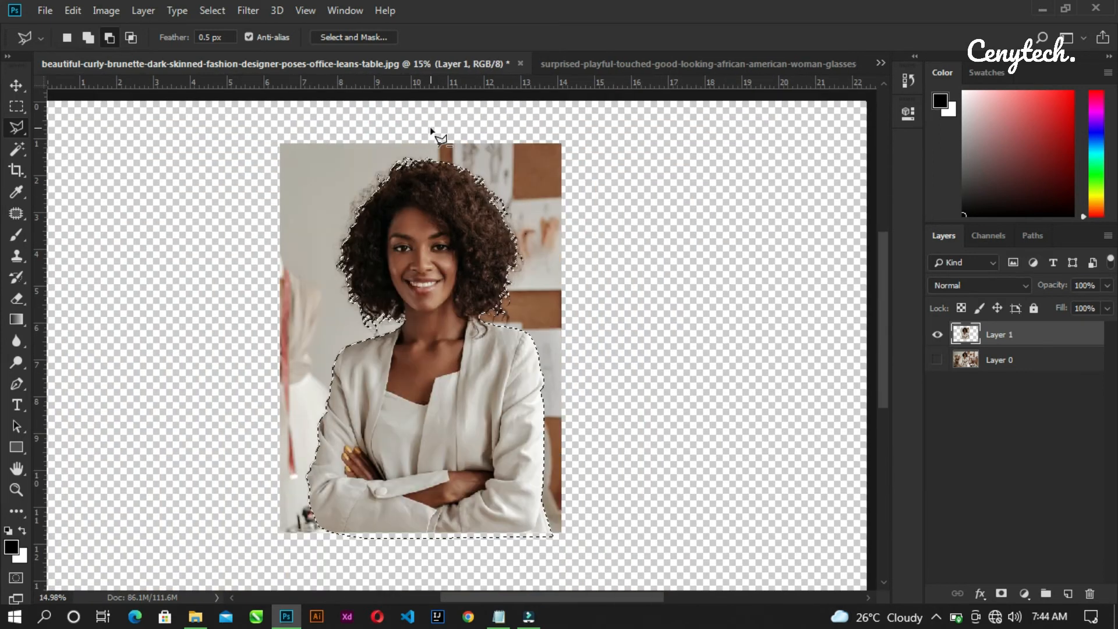
click(219, 12)
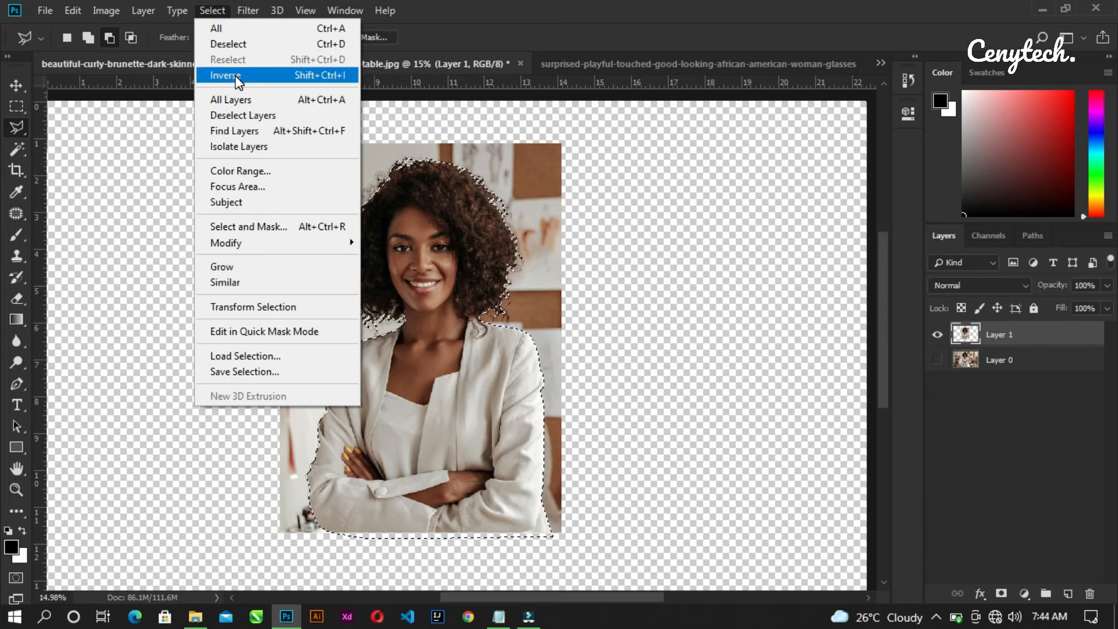
click(330, 77)
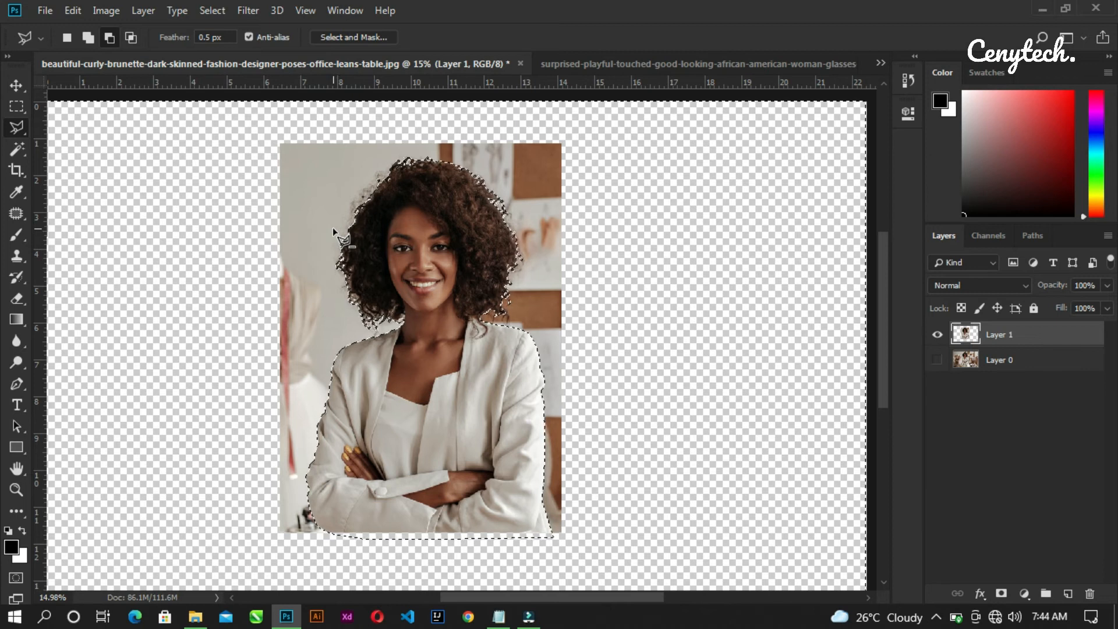
key(Delete)
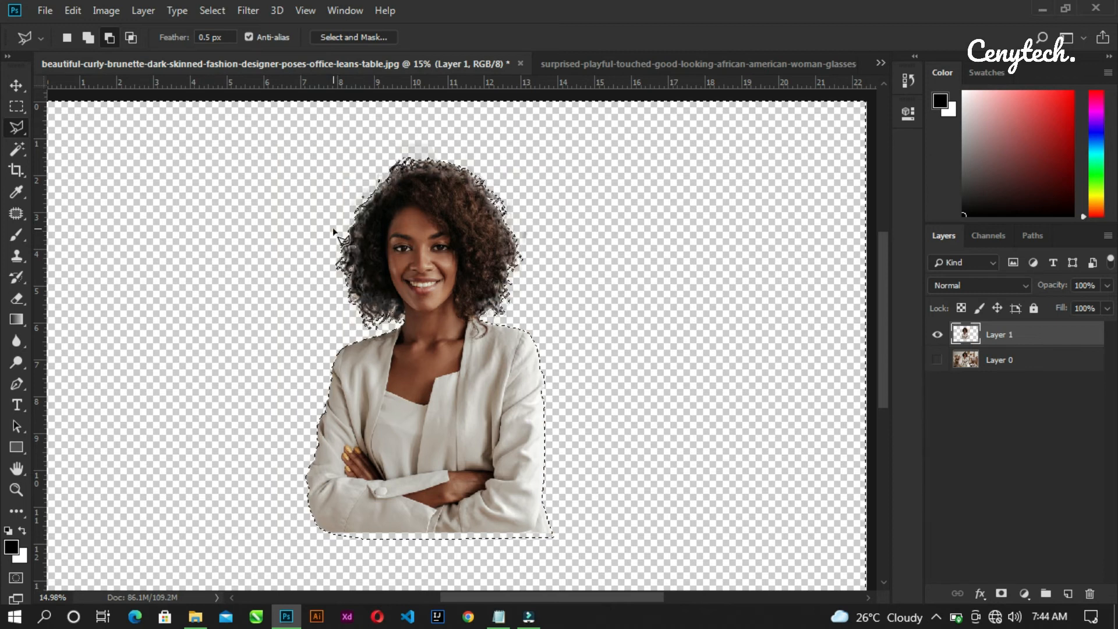
click(15, 84)
scroll(612, 320, down, 2)
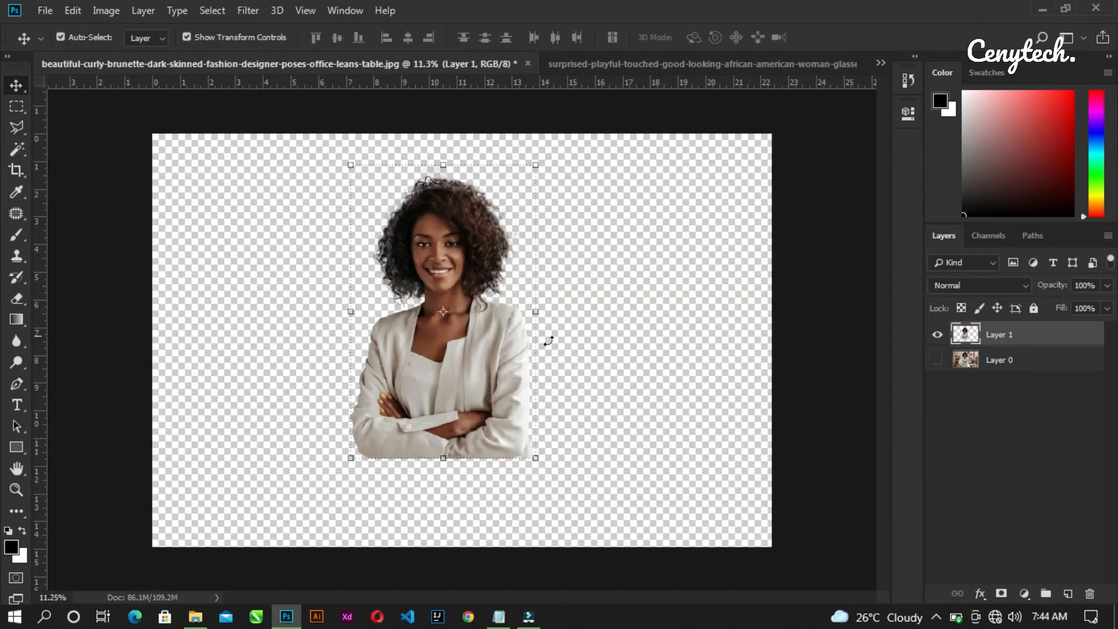
Save the cutout as a layered Photoshop PSD in the Stock Images folder with Maximize Compatibility enabled
click(273, 168)
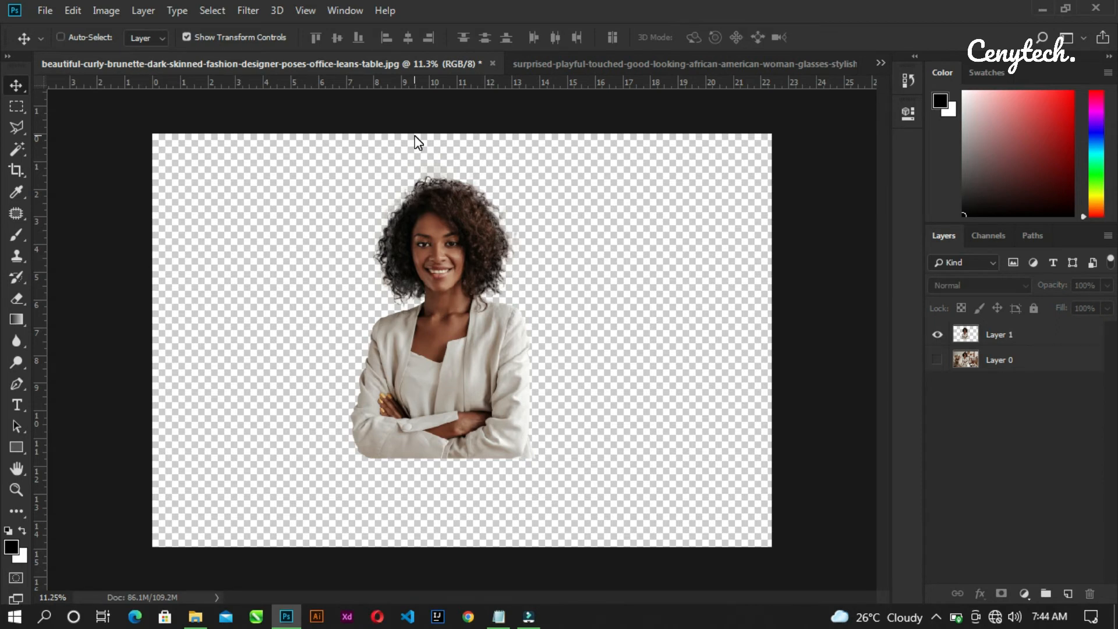
key(ctrl+shift+s)
click(983, 577)
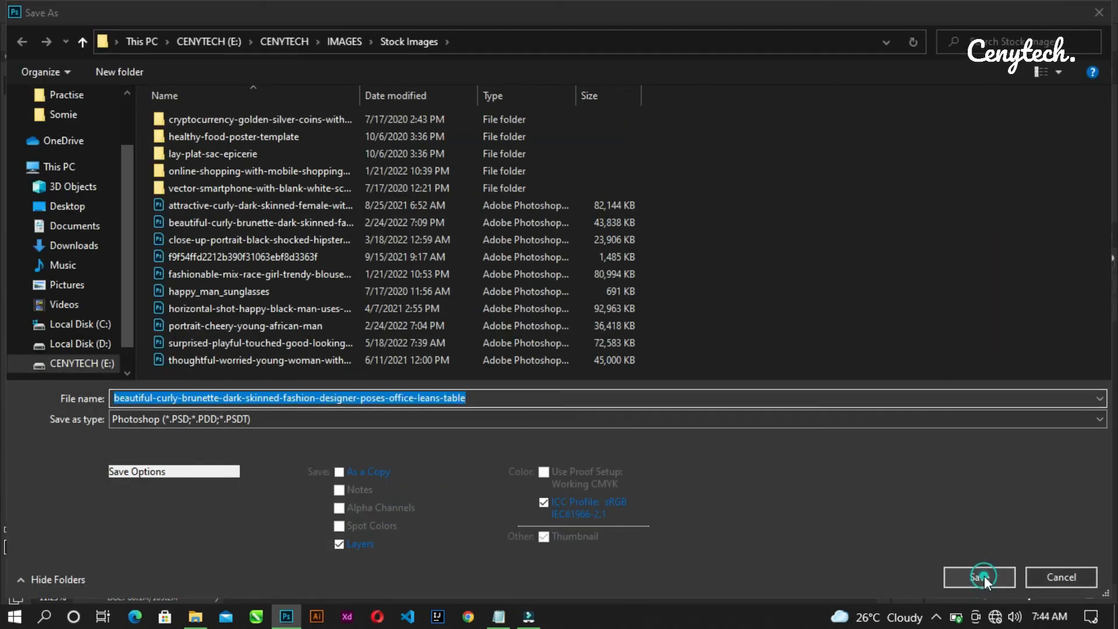
click(673, 317)
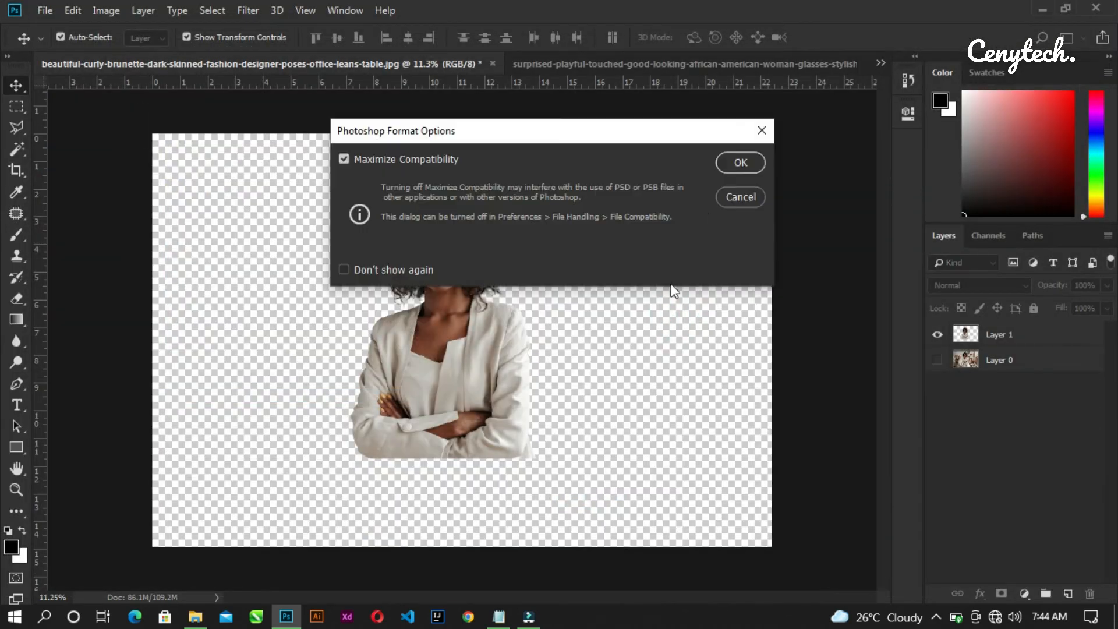
click(737, 162)
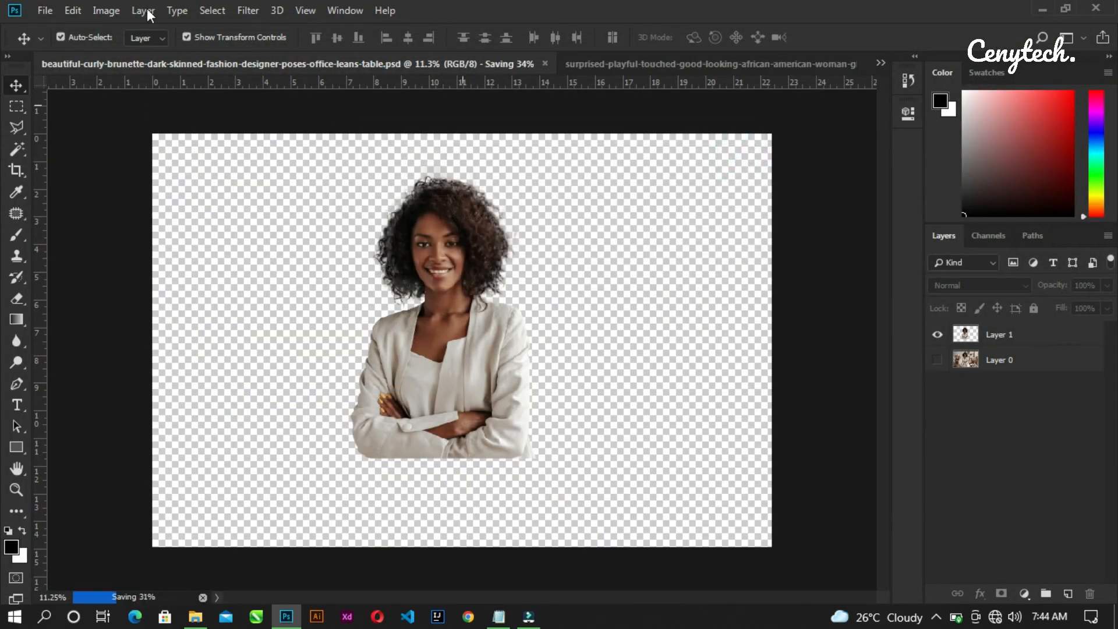
click(45, 9)
click(46, 10)
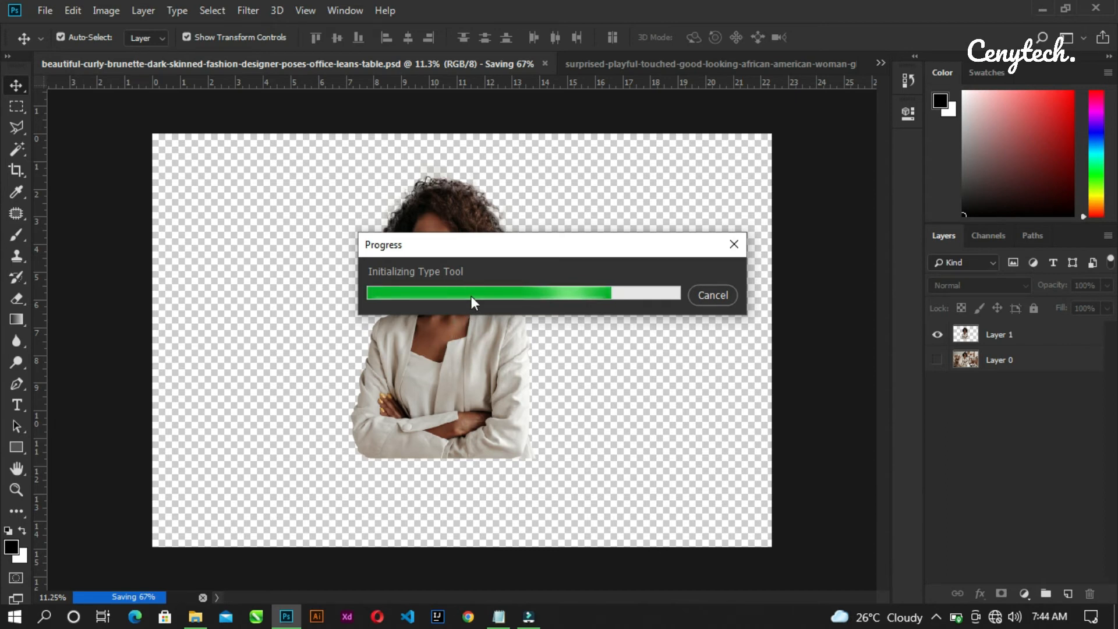
drag(460, 250, 434, 252)
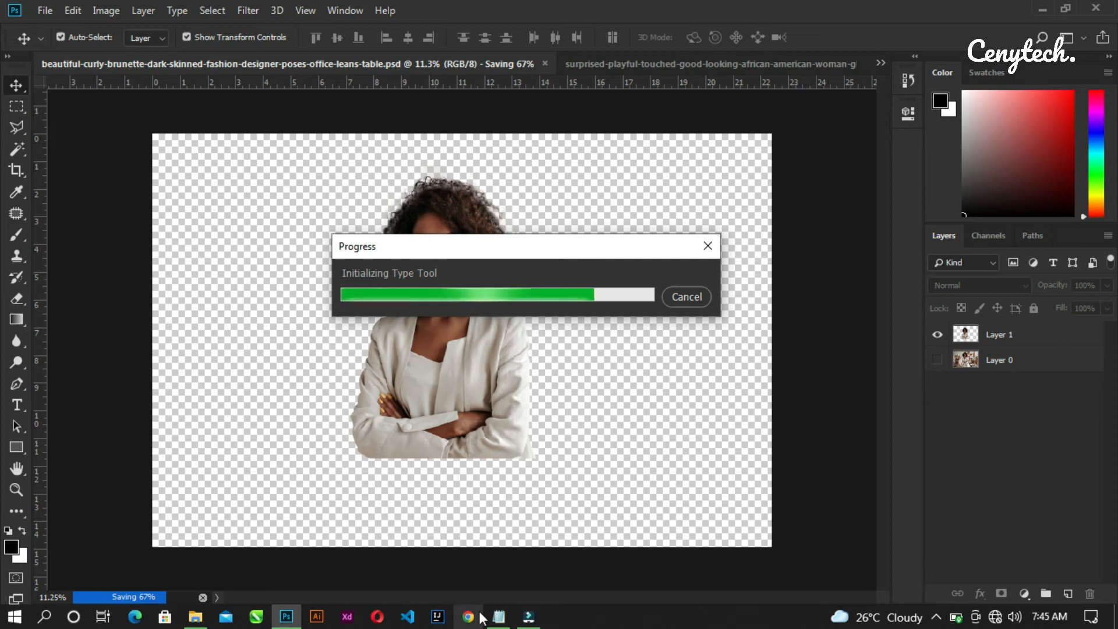
Switch to Notepad, replace the note with "I want to place it on a colour background for you to see it", and minimize it
click(499, 616)
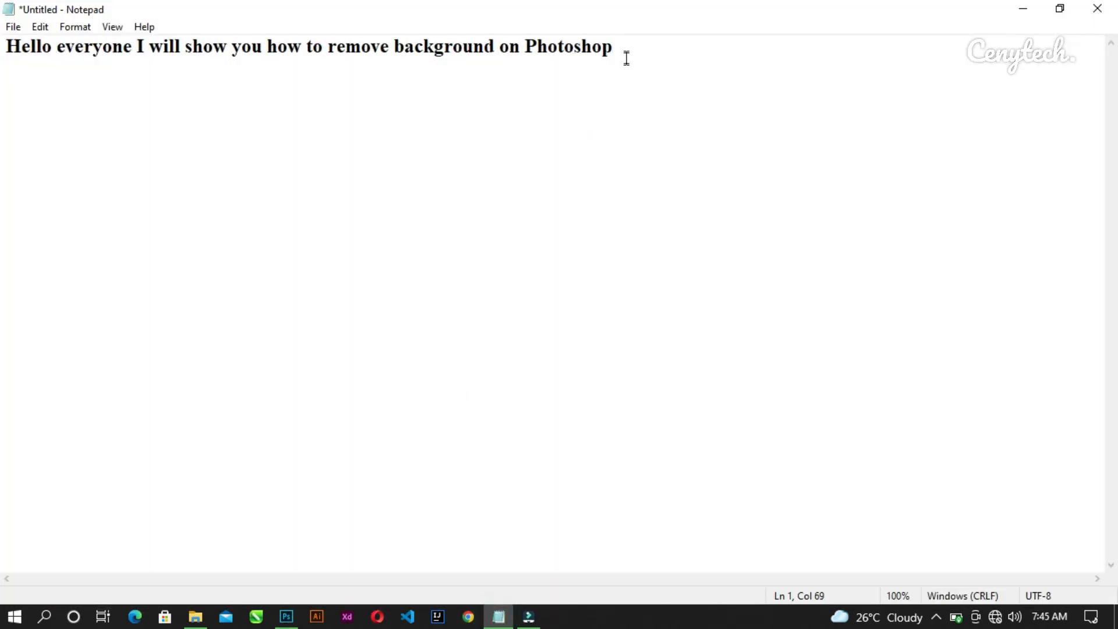
drag(627, 59, 9, 203)
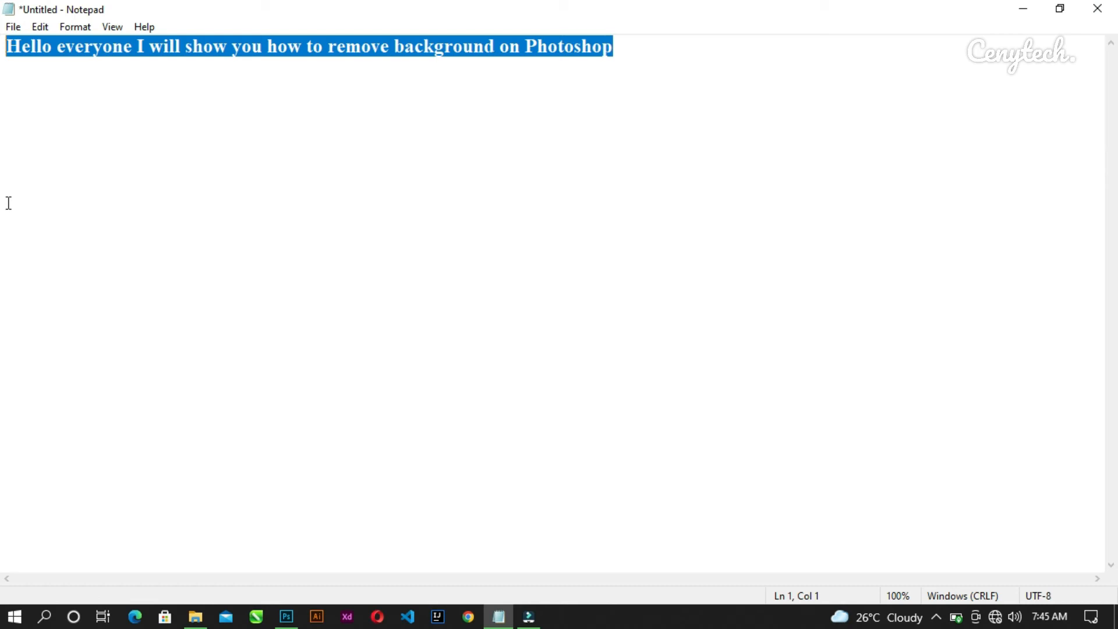
click(1060, 8)
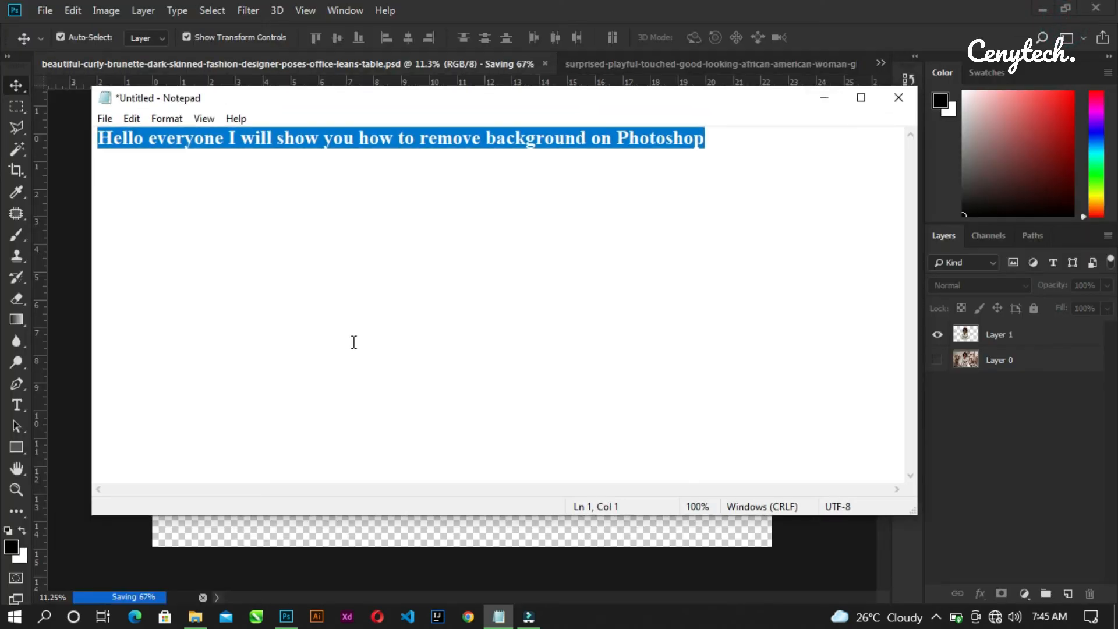
text(I )
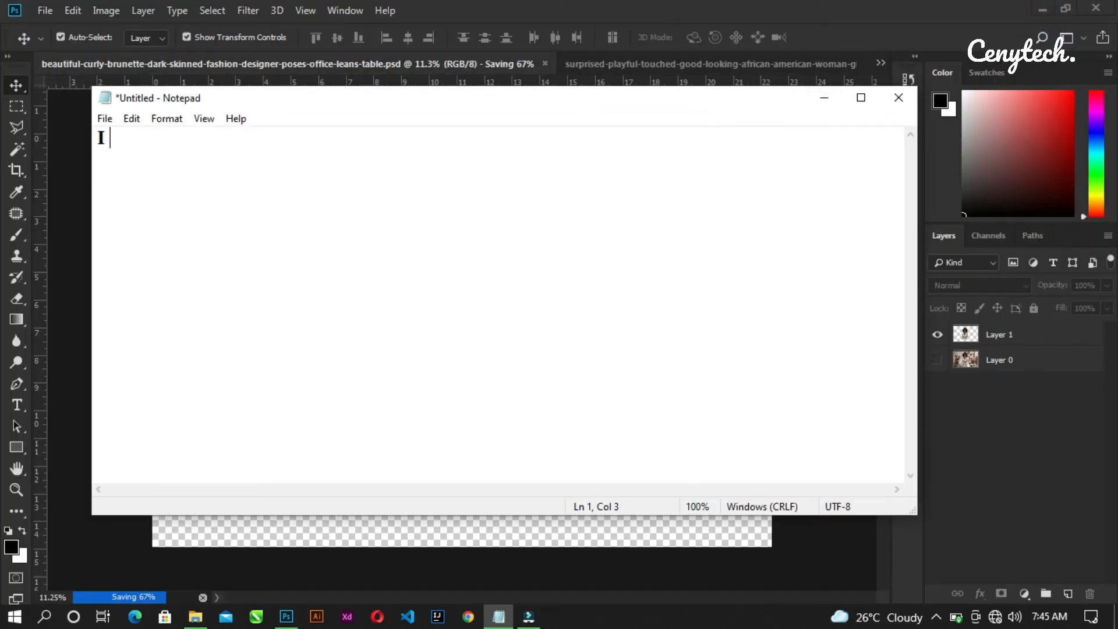
text(want to place it on a)
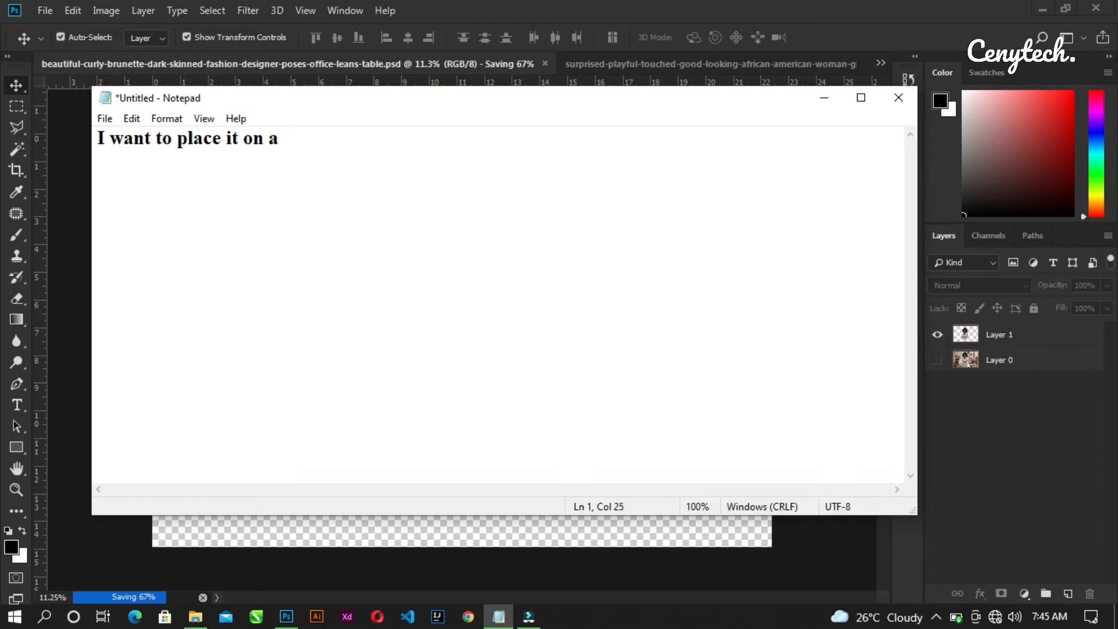
text(colour background )
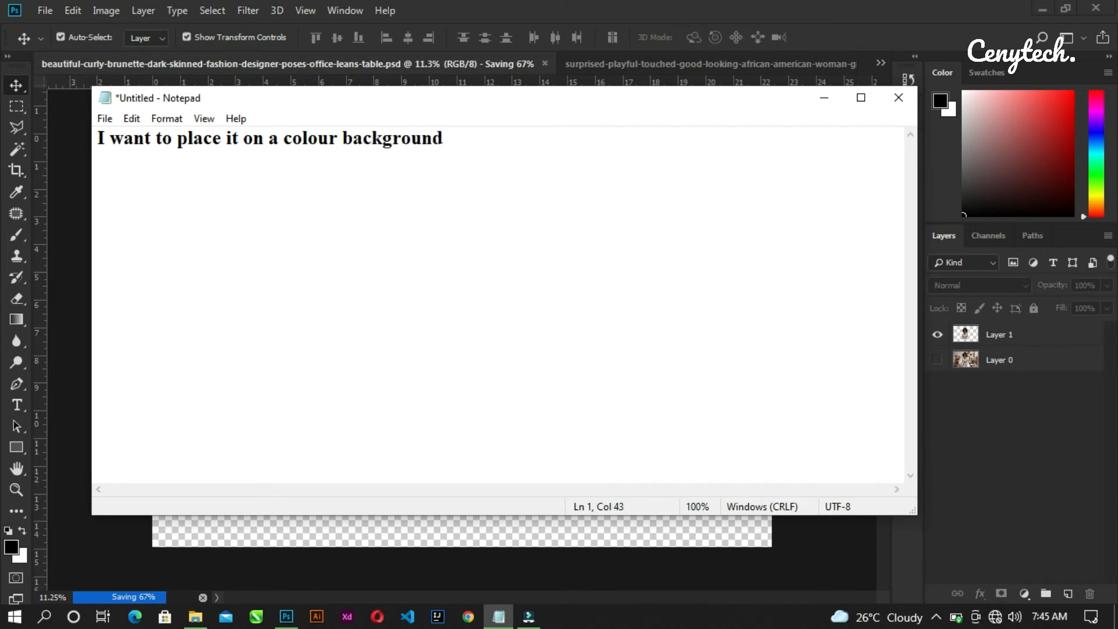
text(for you to see it)
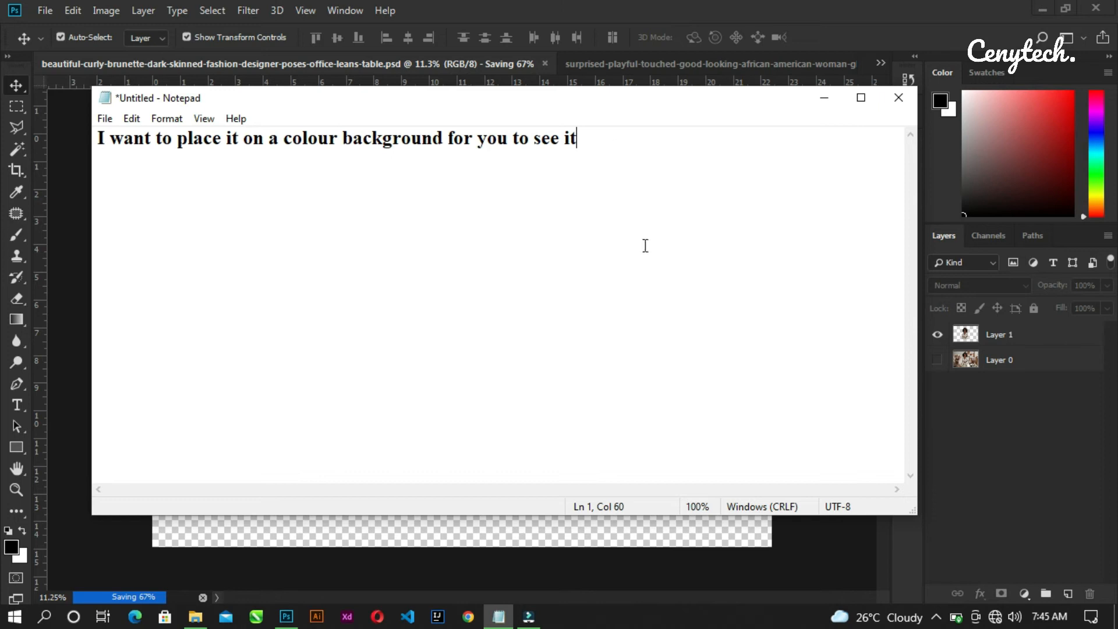
click(825, 102)
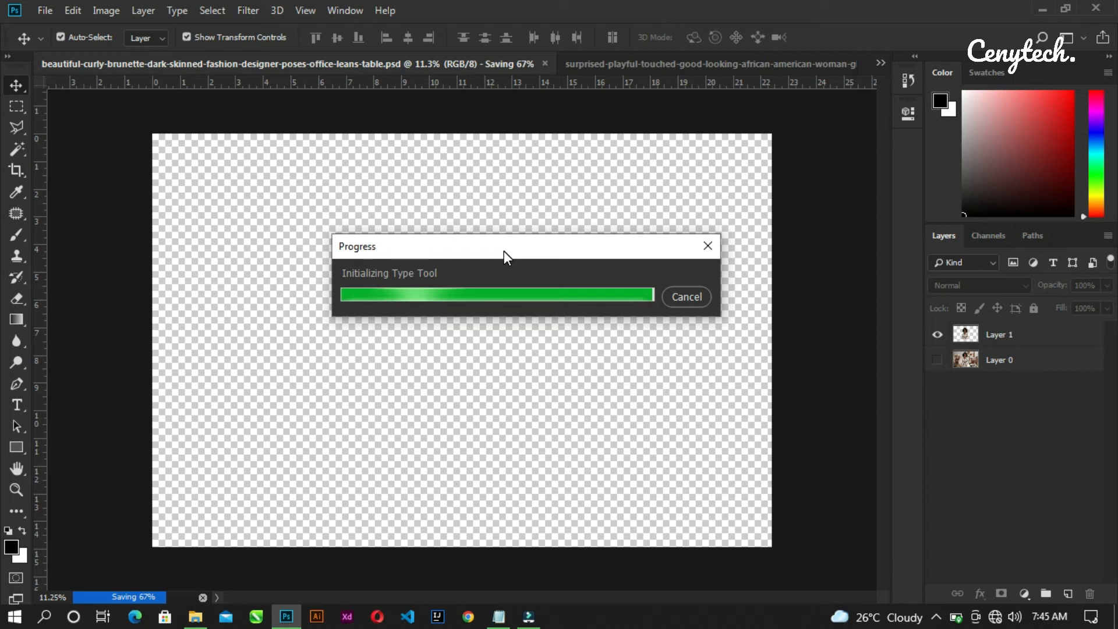
Create a new A4 International Paper document at 300 pixels/inch with a white background, and rotate its canvas to landscape
key(ctrl+n)
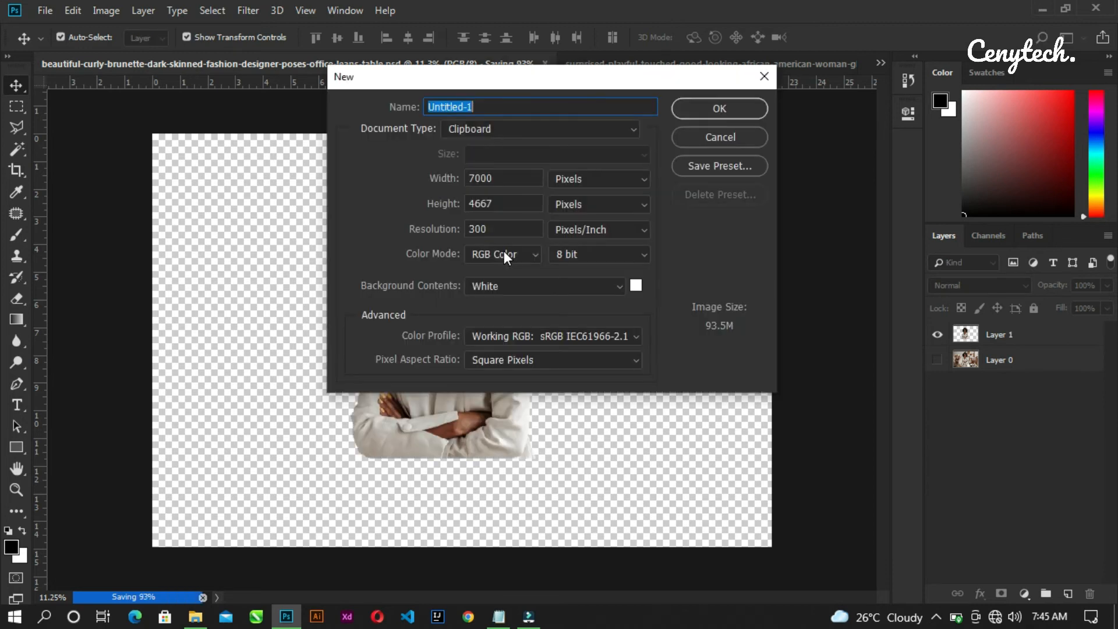
click(523, 127)
click(487, 202)
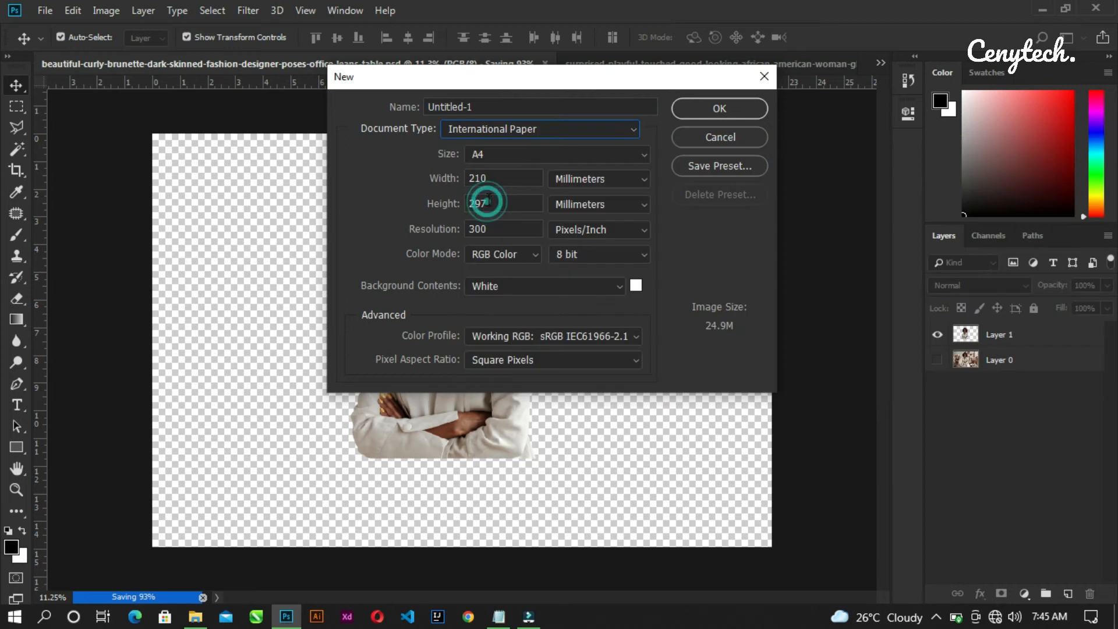
click(708, 107)
click(104, 14)
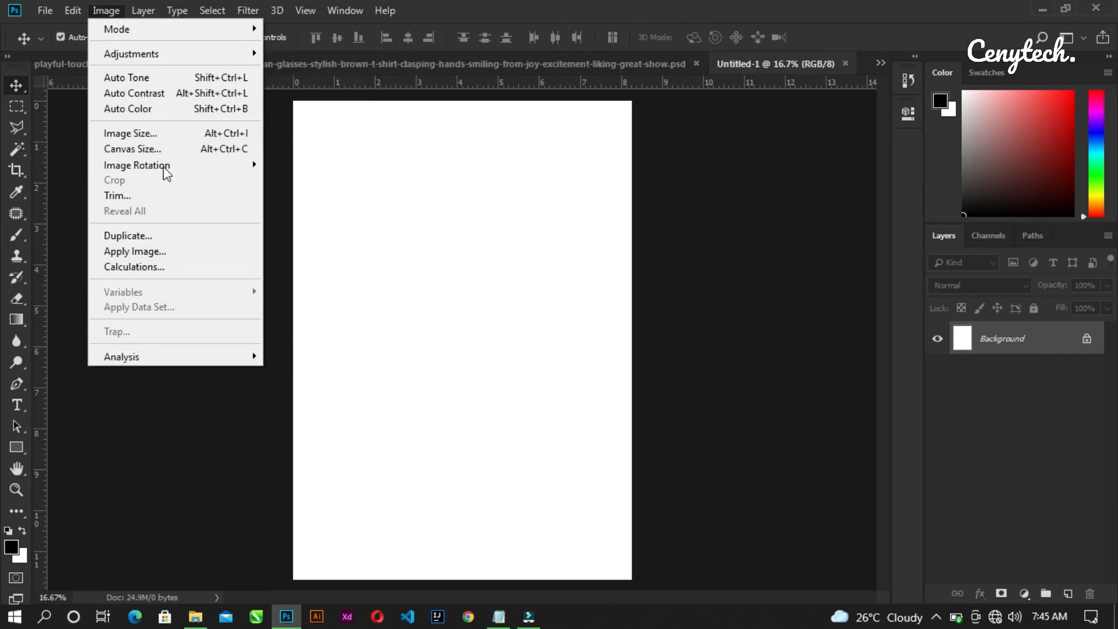
mouse_move(175, 166)
click(338, 181)
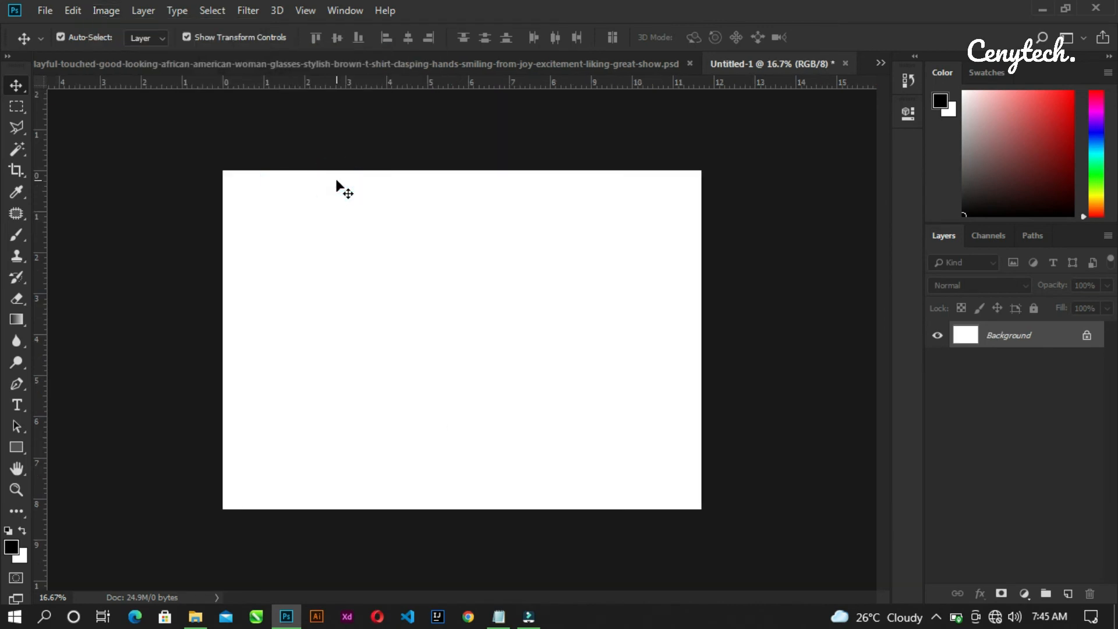
Copy the cutout of the woman in the brown T-shirt into Untitled-1, and close its source document
click(525, 58)
drag(382, 225, 398, 259)
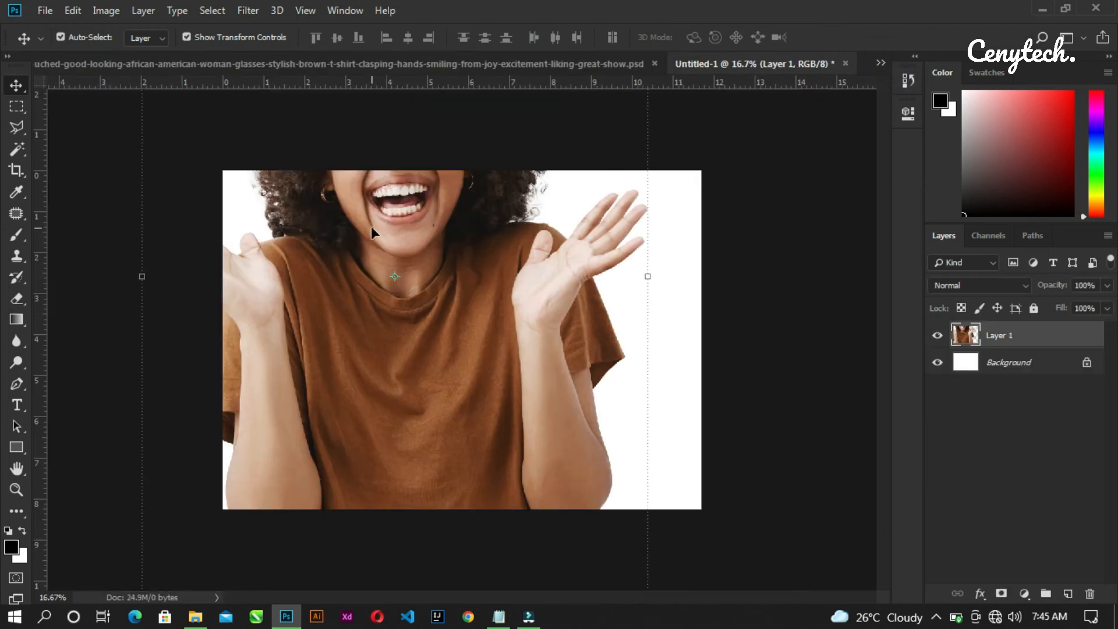
click(654, 63)
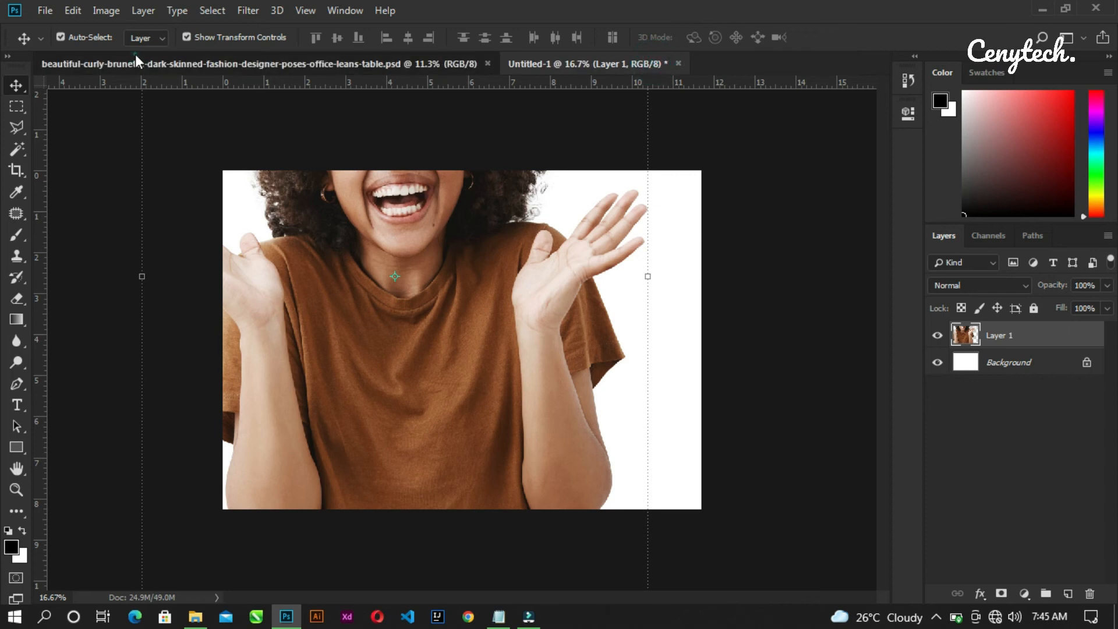
Copy the cutout of the woman in the cream blazer into Untitled-1 and scale it down on the right half of the canvas
click(135, 57)
drag(452, 287, 548, 315)
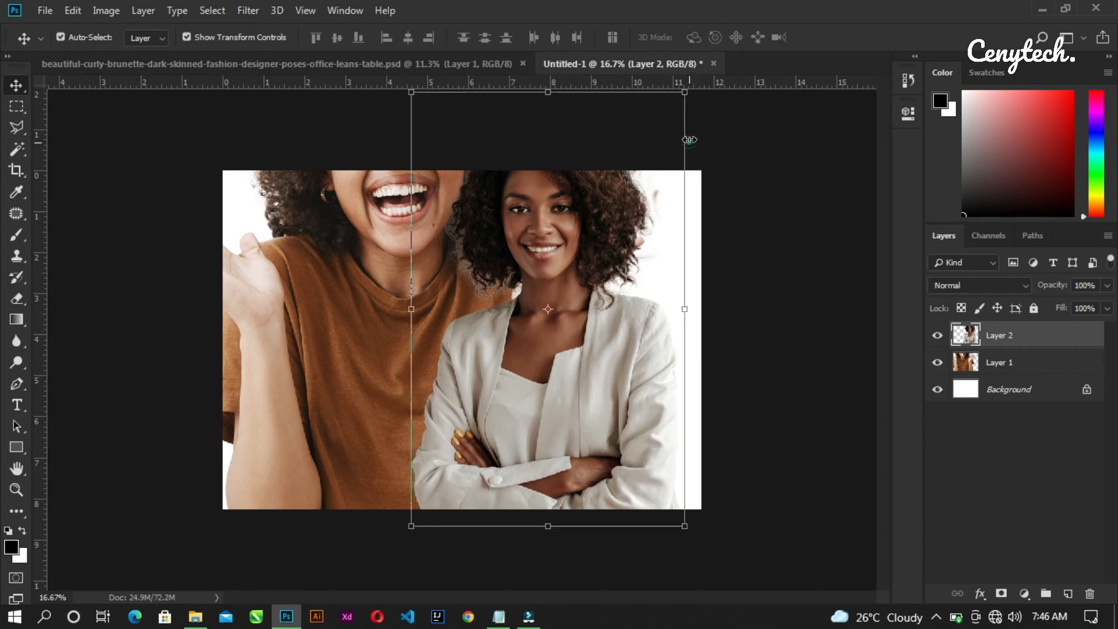
click(689, 143)
drag(686, 96, 626, 182)
drag(565, 240, 573, 271)
click(739, 37)
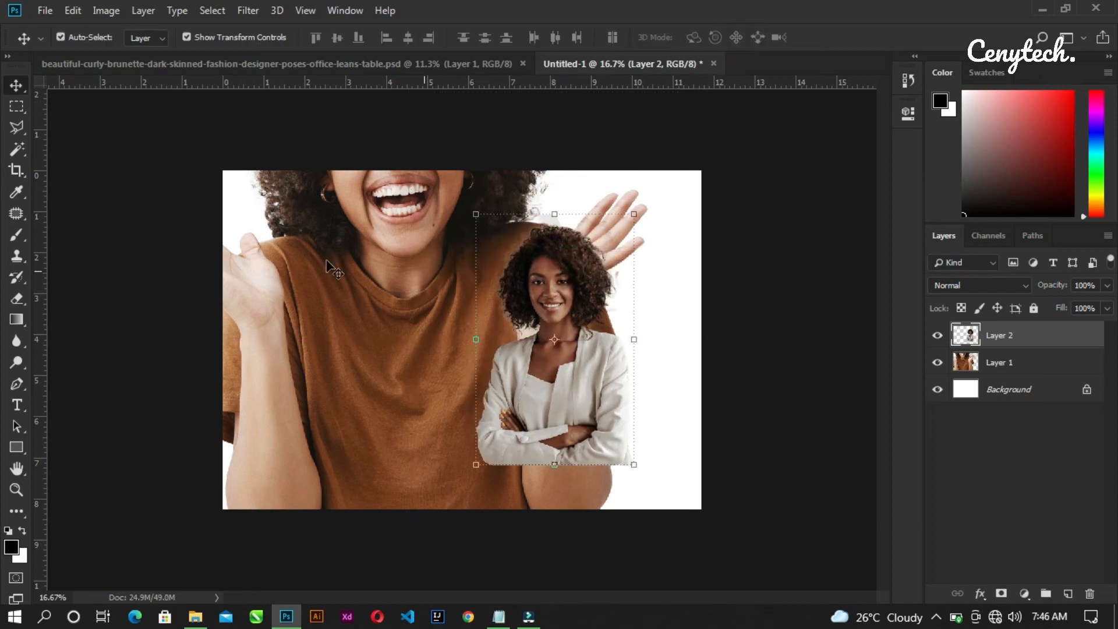
Scale the brown T-shirt cutout on Layer 1 to about 48% and place it on the canvas's left half, aligned with the bottom edge
click(290, 260)
scroll(359, 340, down, 2)
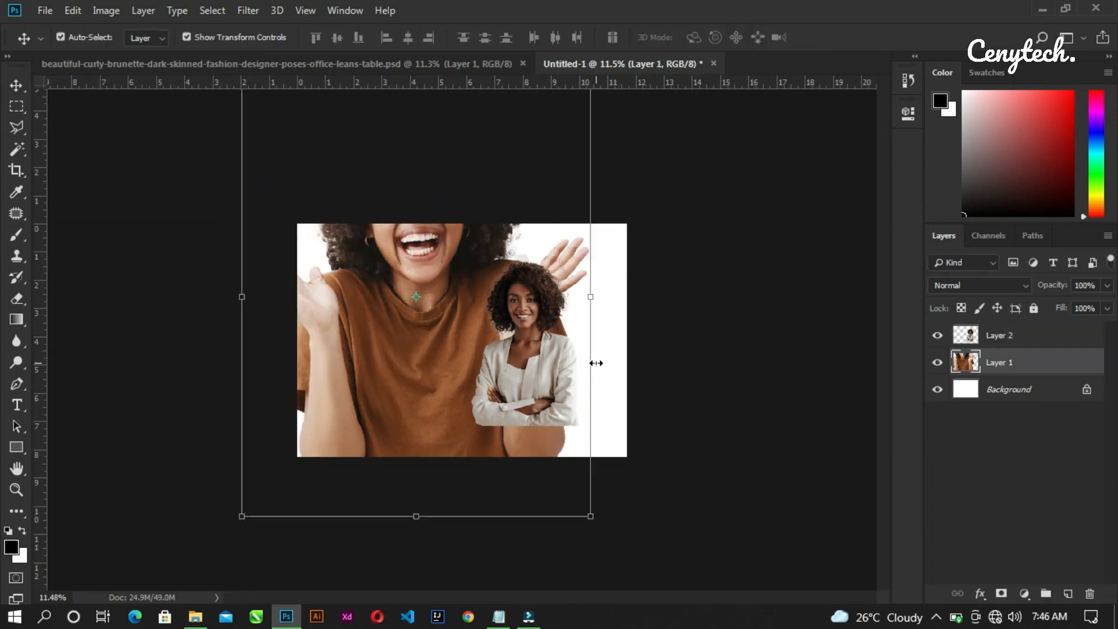
click(592, 361)
drag(590, 516, 484, 381)
drag(394, 357, 357, 429)
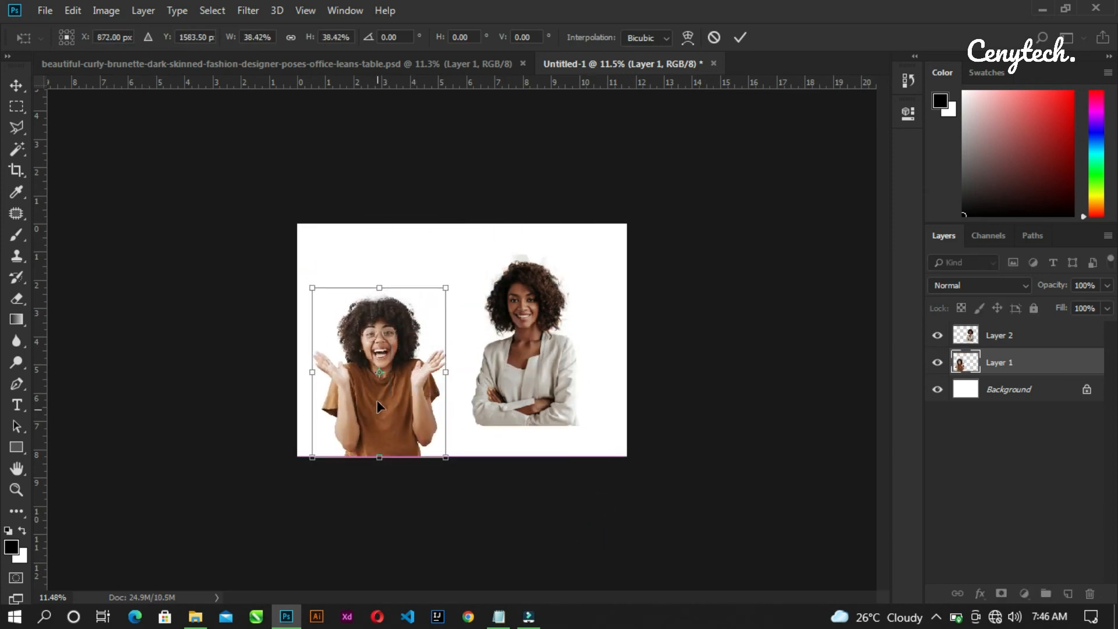
drag(457, 269, 479, 247)
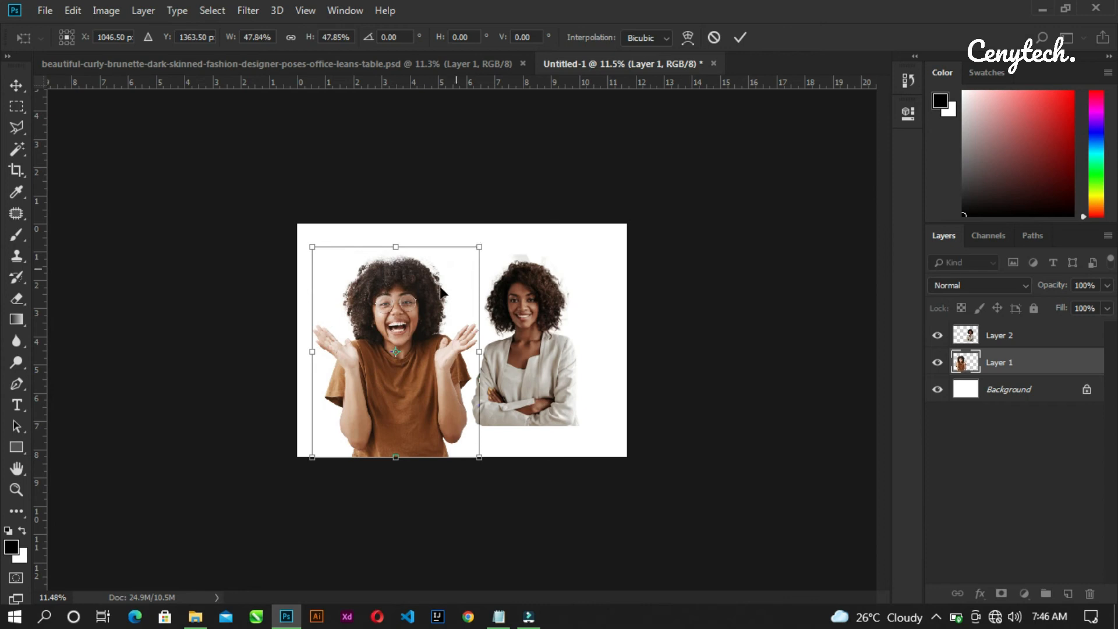
drag(411, 332, 403, 332)
click(737, 37)
Enlarge the cream blazer cutout on Layer 2 to about 124% and align it with the canvas's bottom edge
scroll(530, 365, up, 3)
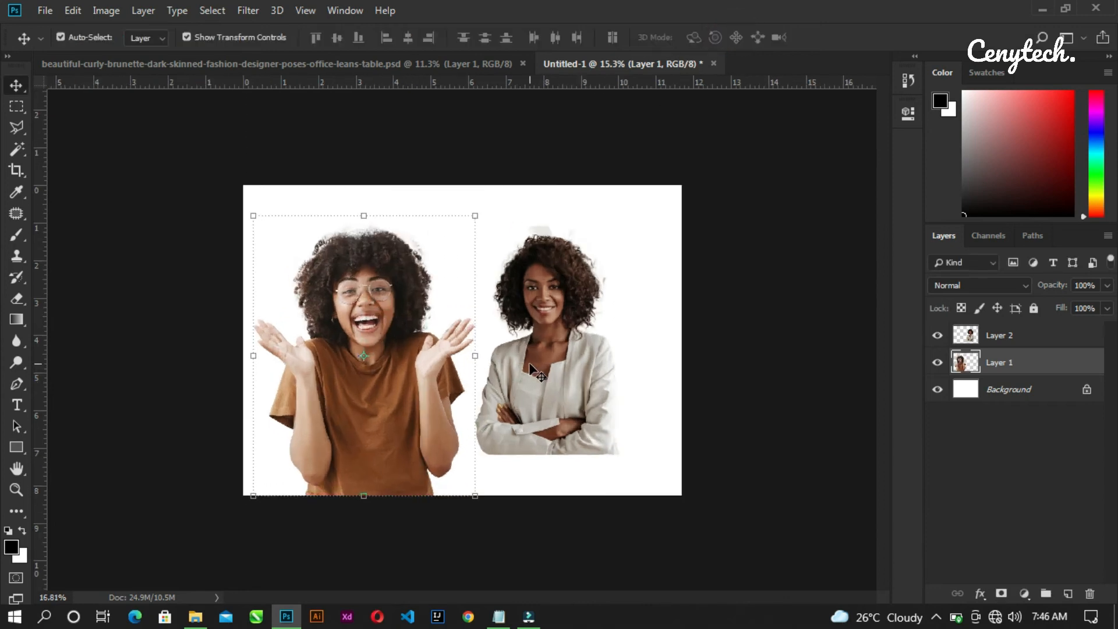
click(552, 380)
drag(638, 211, 663, 181)
drag(622, 220, 613, 287)
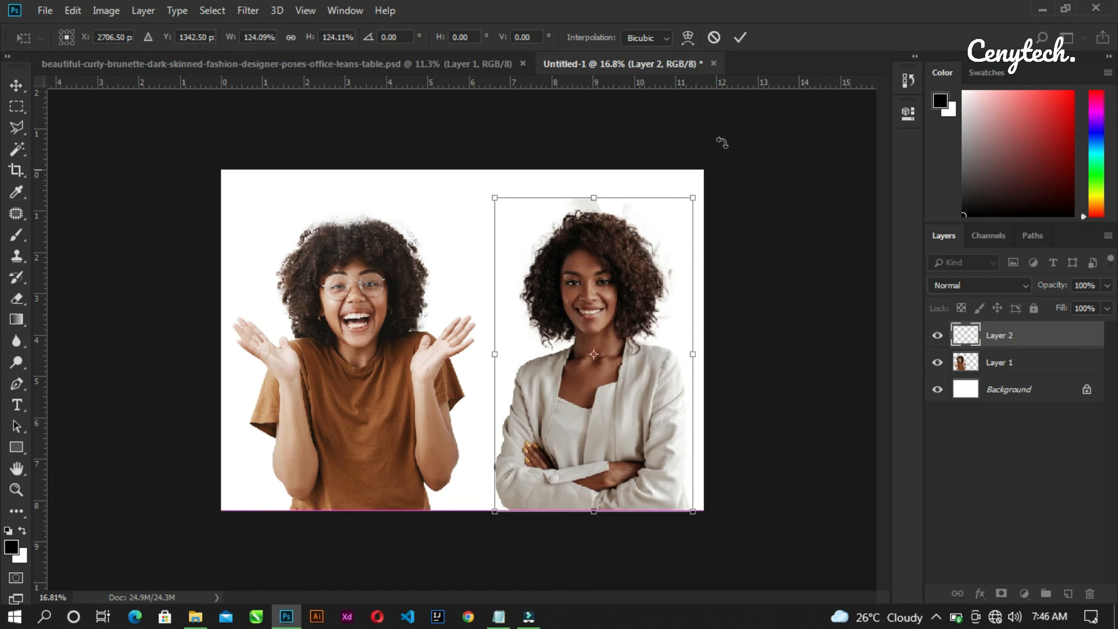
click(741, 41)
click(747, 215)
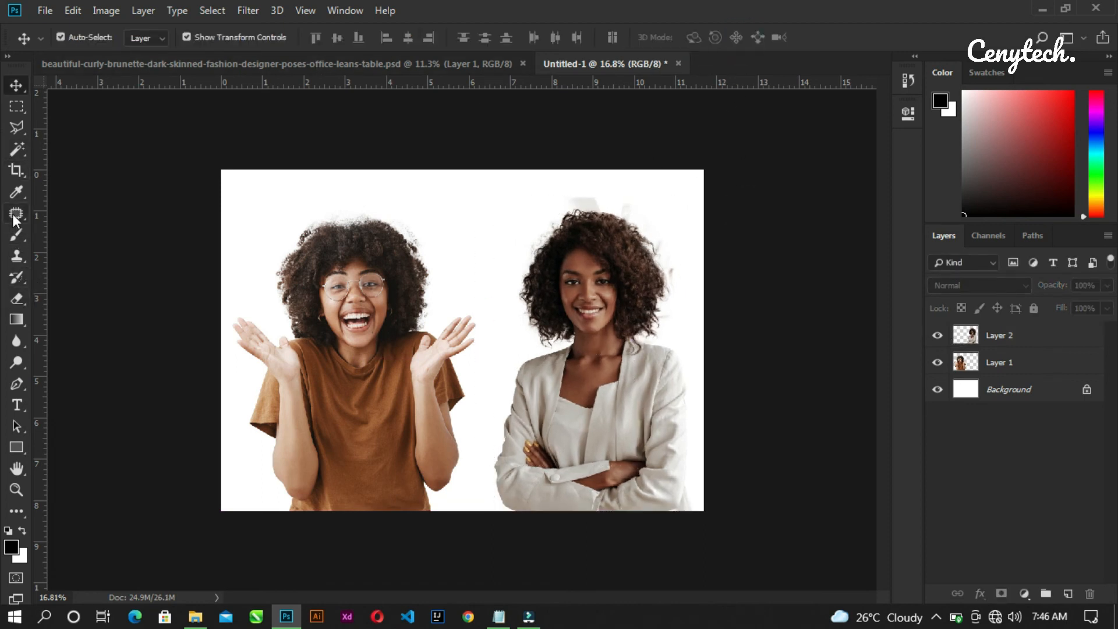
Erase the leftover background traces above and beside the hair on Layer 2 with the Eraser
click(16, 298)
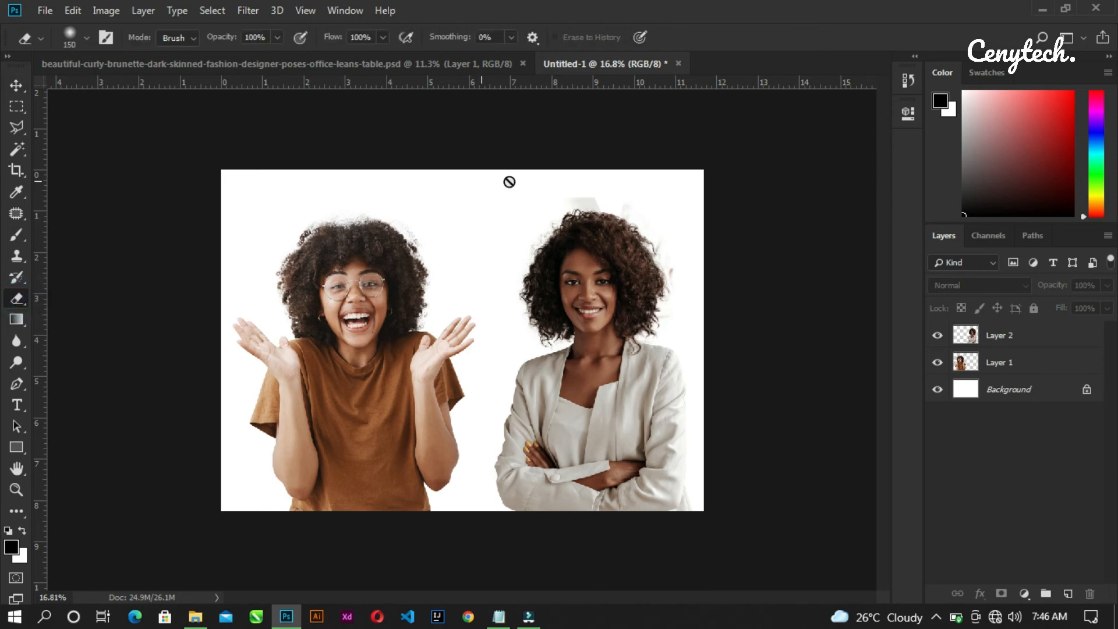
click(1031, 344)
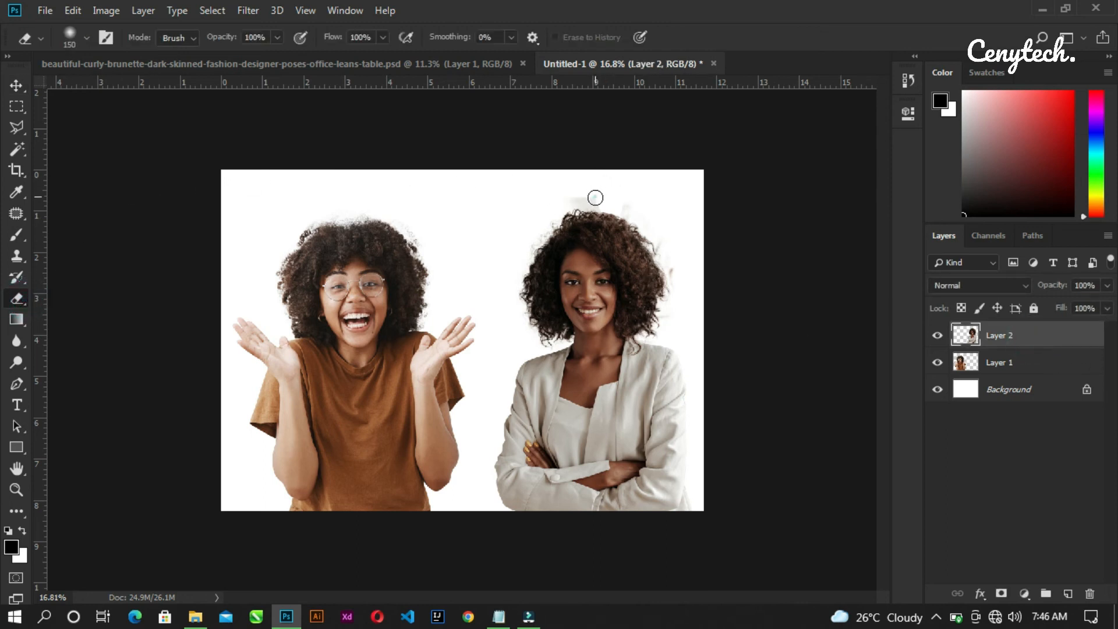
mouse_move(606, 201)
mouse_down()
mouse_move(580, 201)
mouse_move(635, 208)
mouse_move(660, 229)
mouse_move(678, 273)
mouse_move(677, 255)
mouse_up()
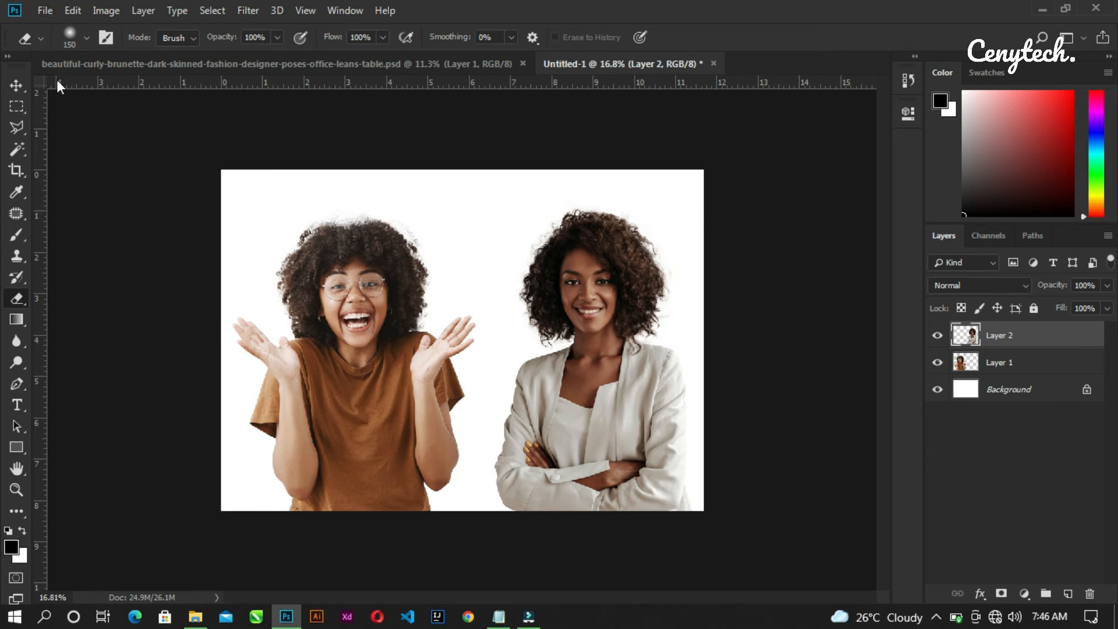
click(13, 85)
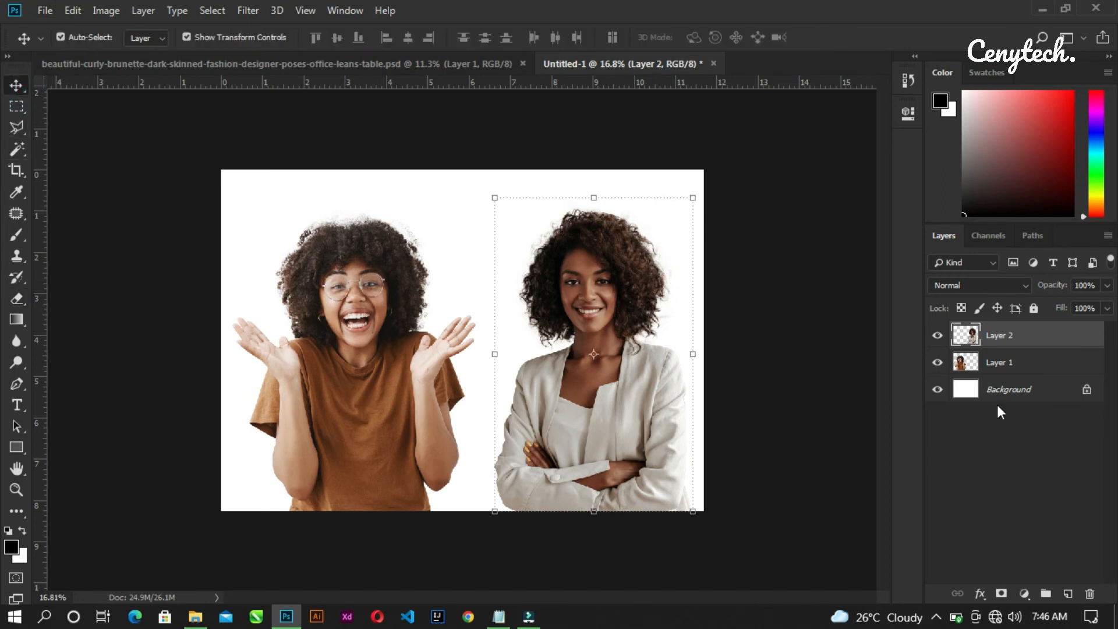
Hide the white Background layer to examine both cutouts on transparency, and show it again
click(937, 390)
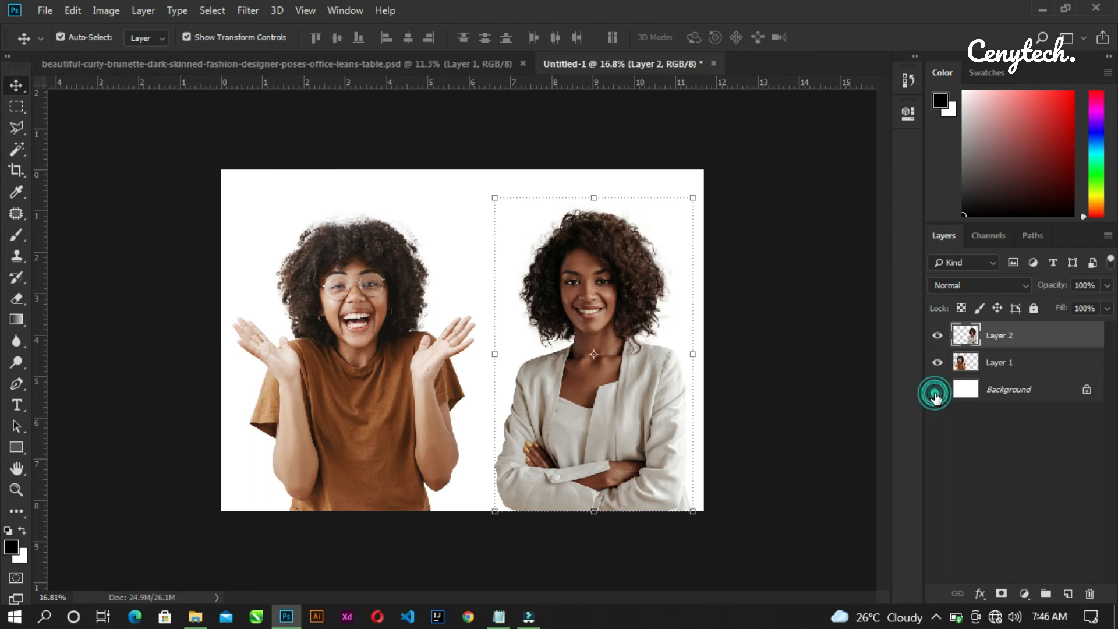
click(17, 106)
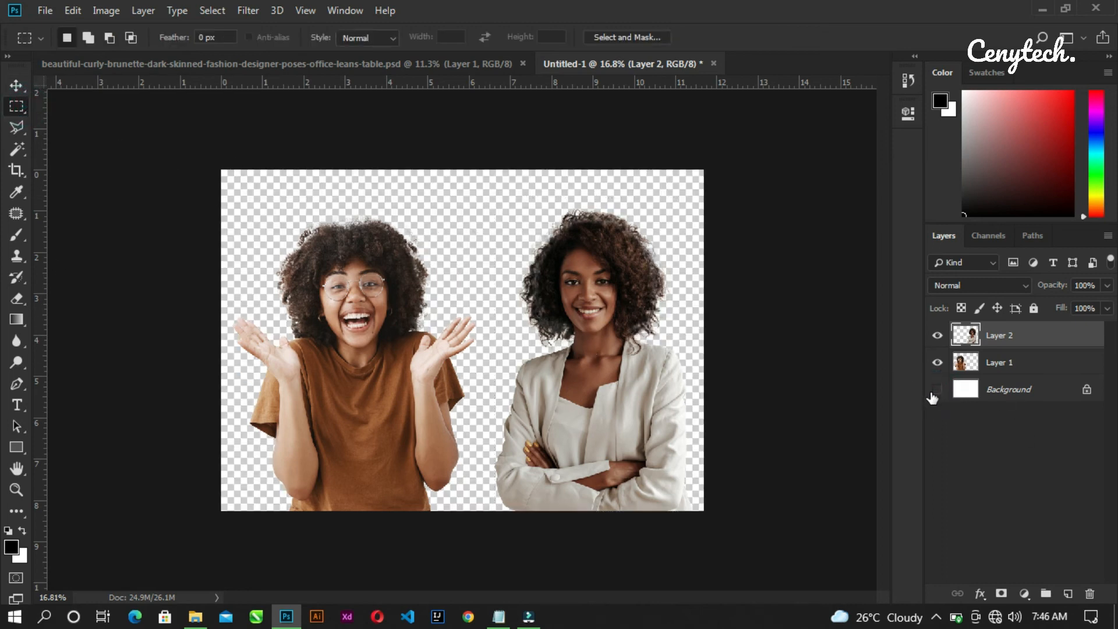
click(938, 390)
Unlock the white Background layer and copy its left half, behind the brown T-shirt cutout, to a new layer
click(1087, 392)
drag(220, 169, 485, 522)
right_click(425, 214)
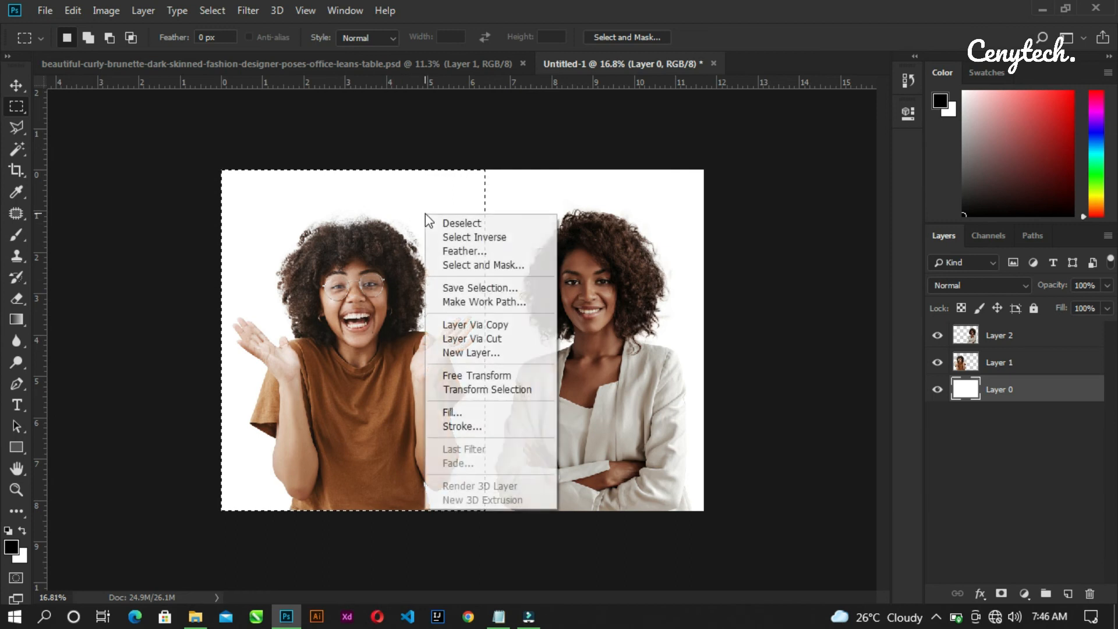
click(490, 329)
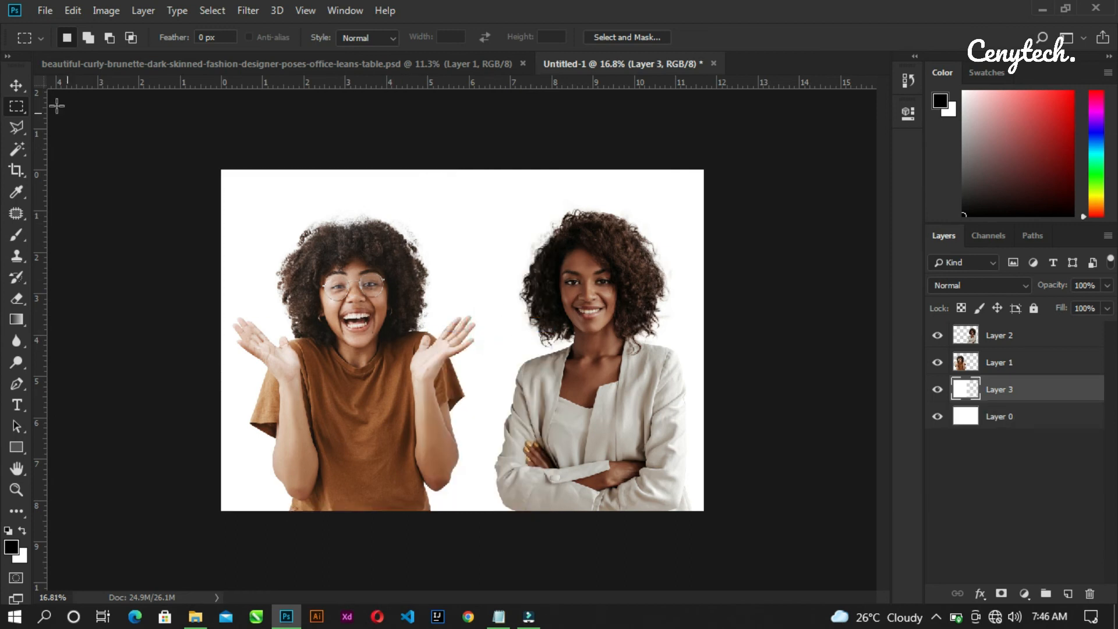
click(17, 85)
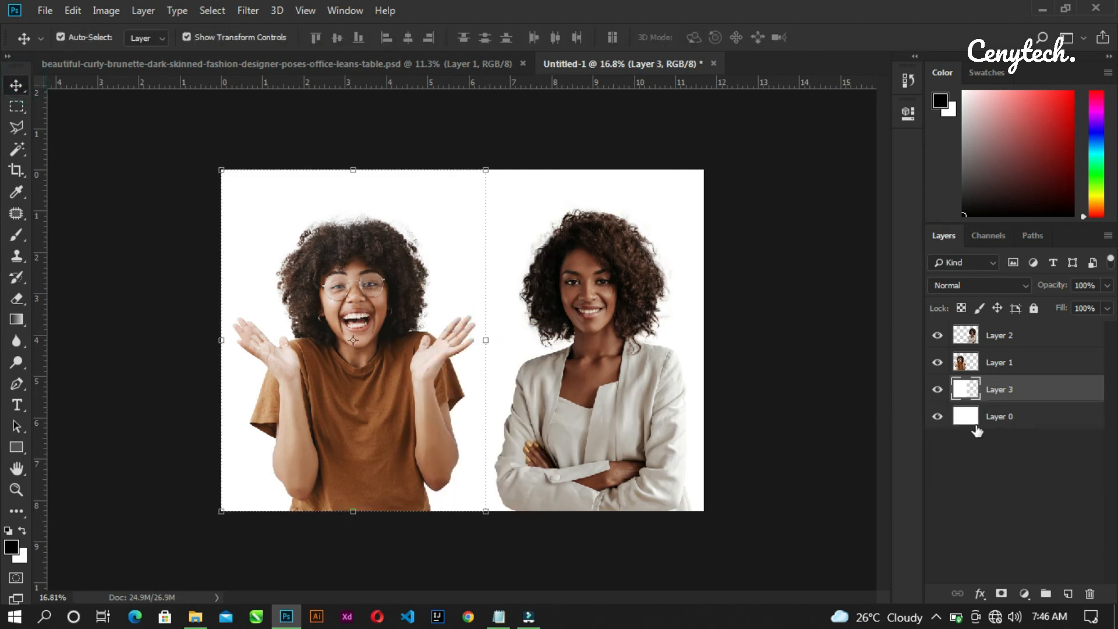
Set the foreground colour to a fully saturated bright red
click(10, 550)
text(ff0000)
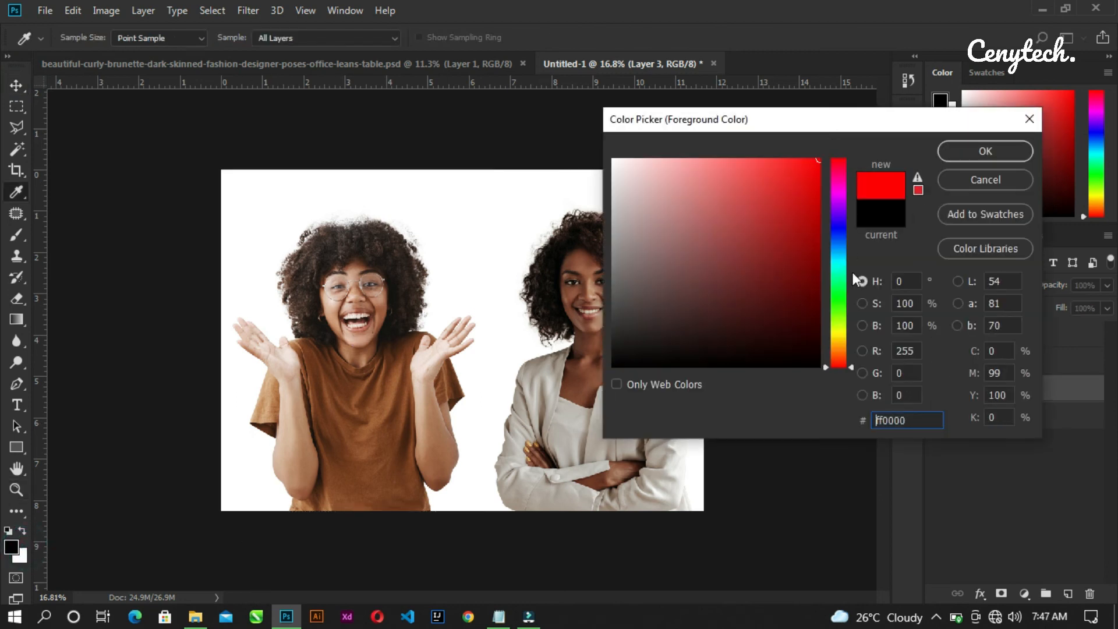
drag(836, 253, 835, 229)
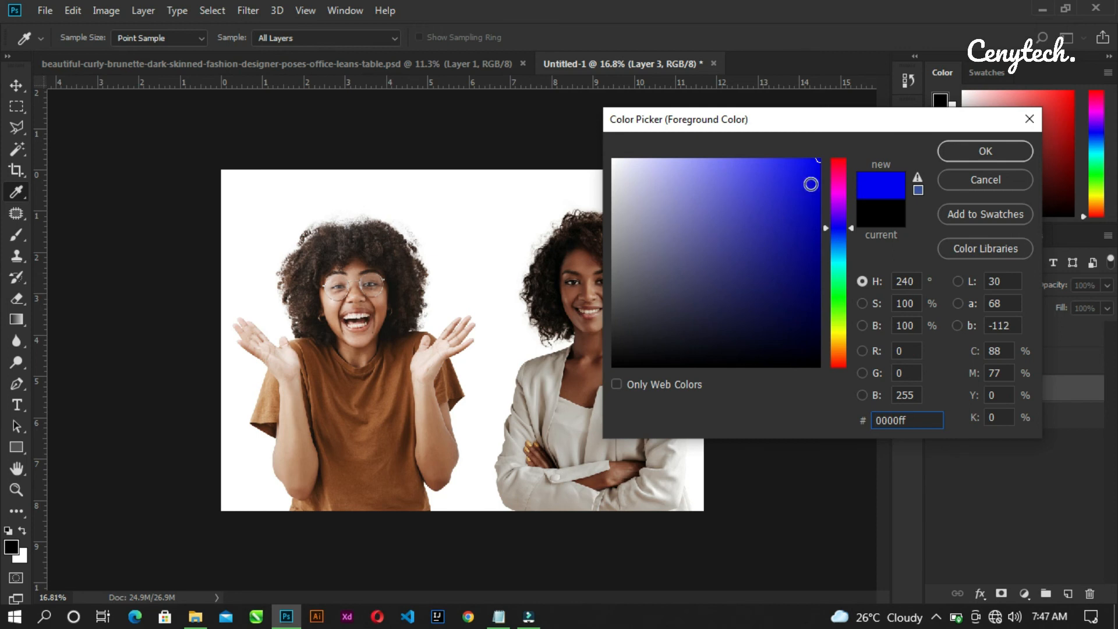
mouse_move(834, 268)
mouse_down()
mouse_move(836, 288)
mouse_move(844, 160)
mouse_up()
mouse_move(798, 239)
mouse_down()
mouse_move(842, 266)
mouse_move(868, 115)
mouse_up()
click(957, 151)
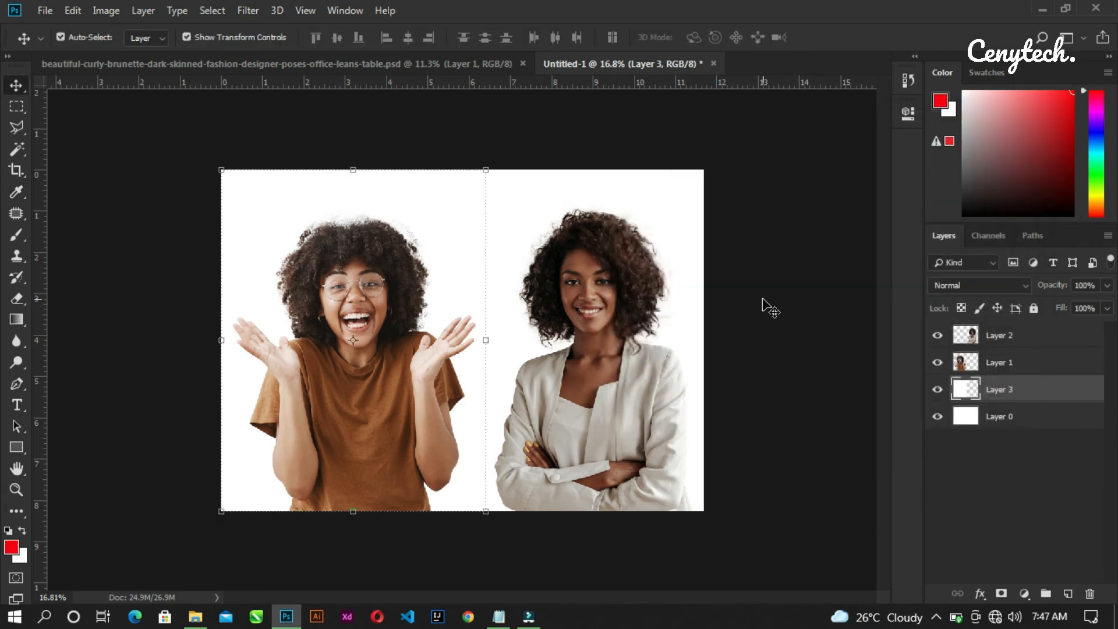
Load Layer 3's outline as a selection and fill only that left-half area with the red foreground colour
key(alt+BackSpace)
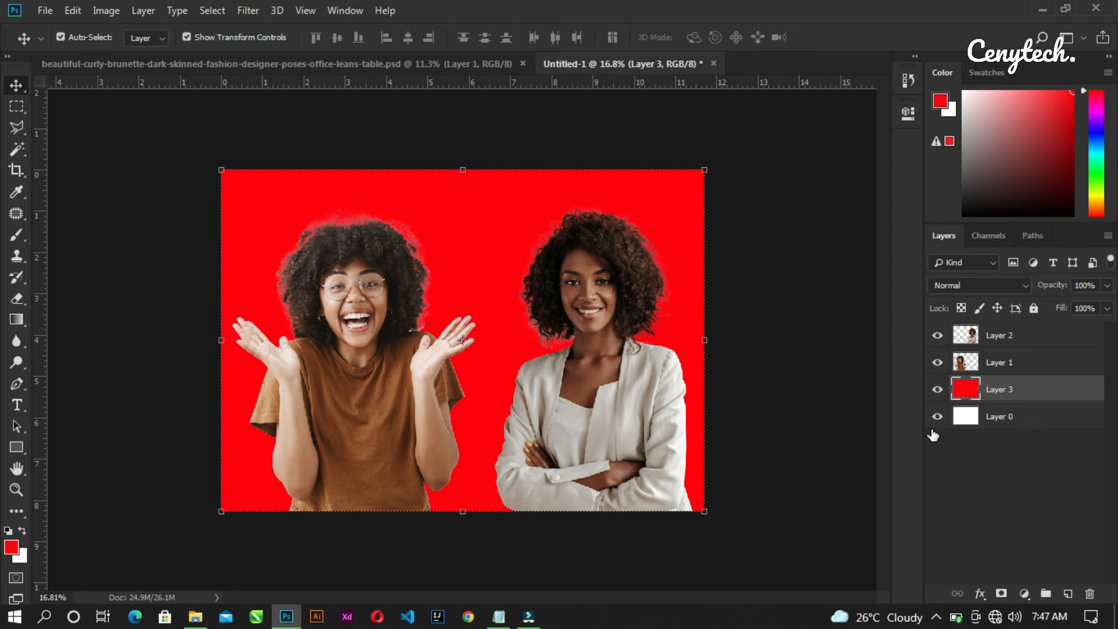
key(ctrl+z)
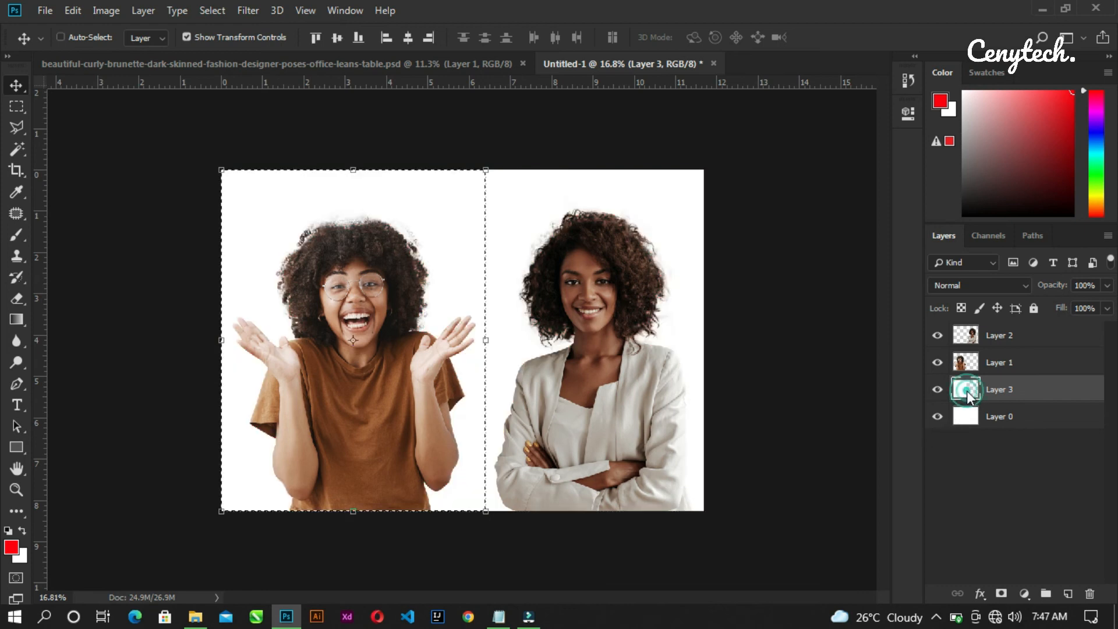
key(alt+BackSpace)
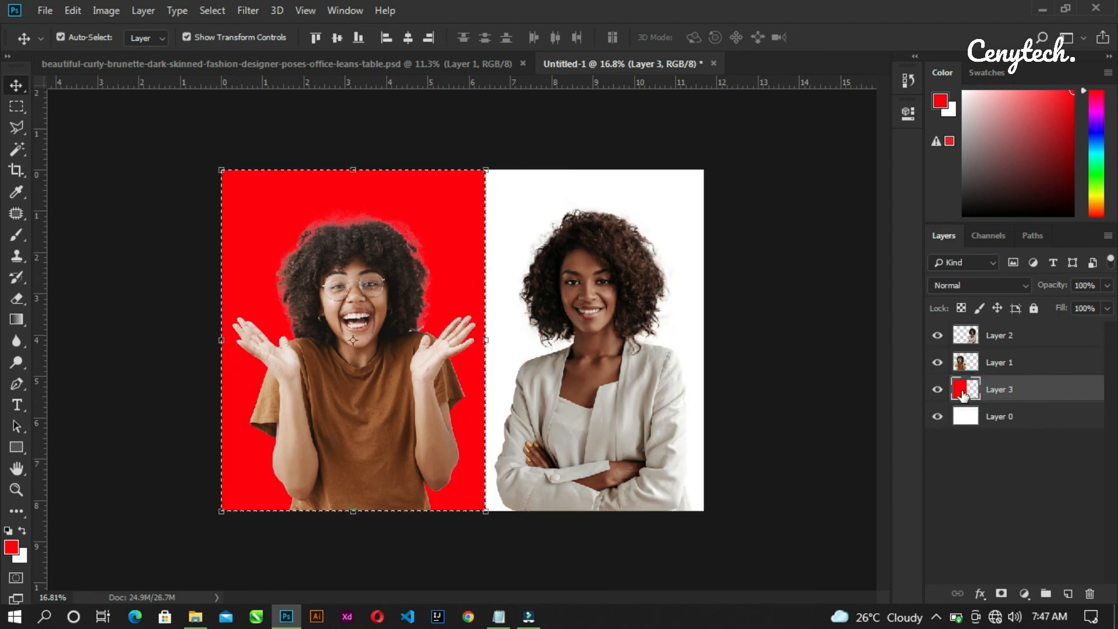
click(785, 278)
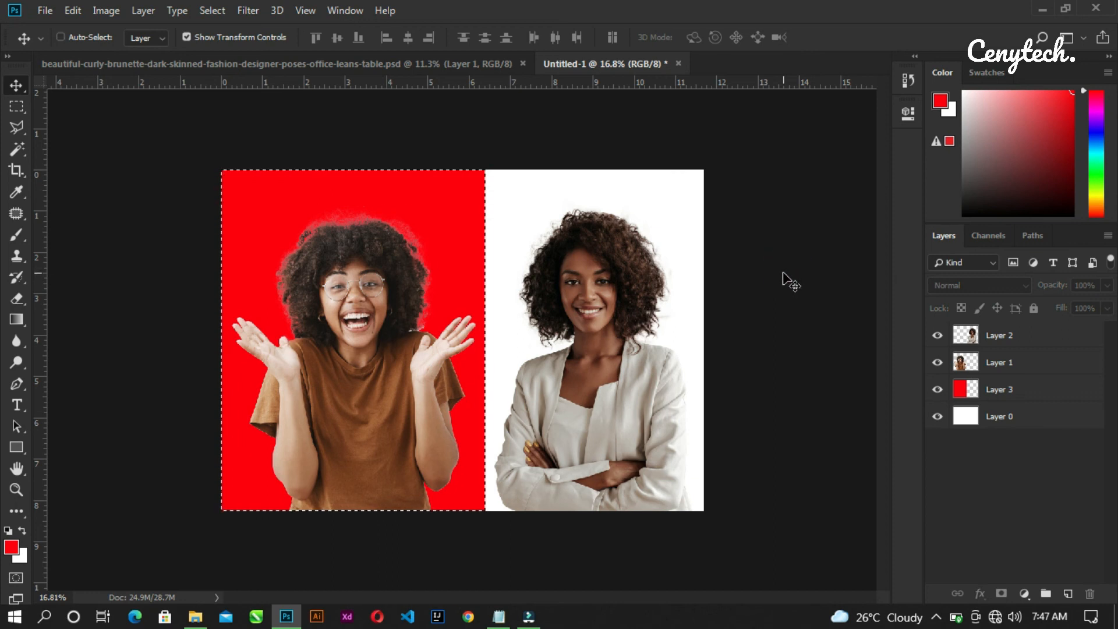
Set the foreground colour to orange-yellow ffb400 and fill Layer 0 with it as the blazer cutout's background
click(998, 419)
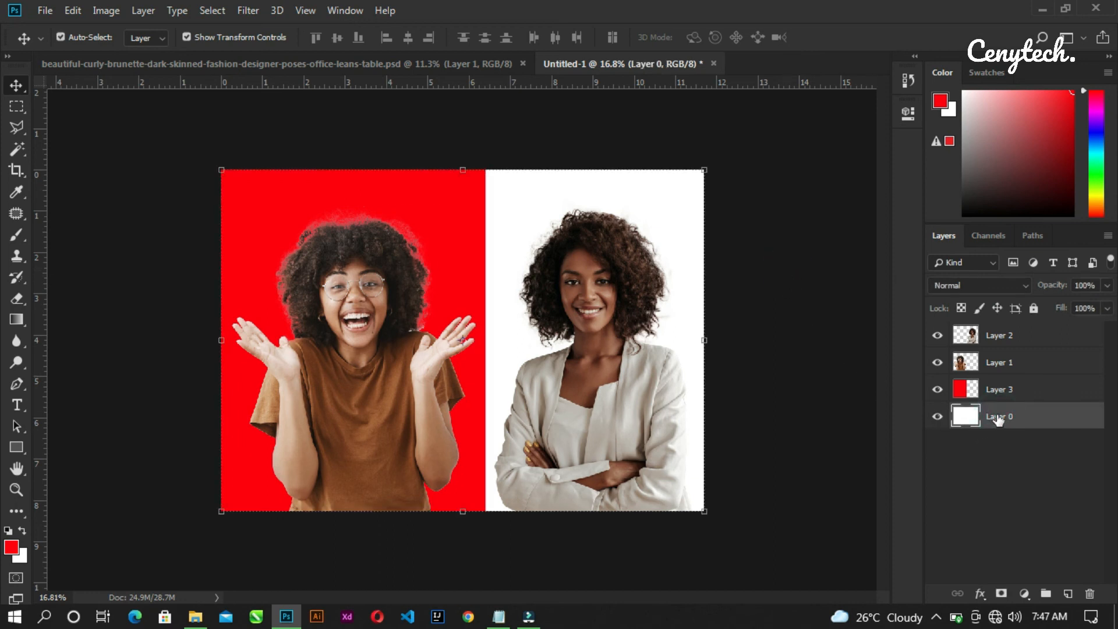
click(12, 549)
drag(840, 275, 835, 343)
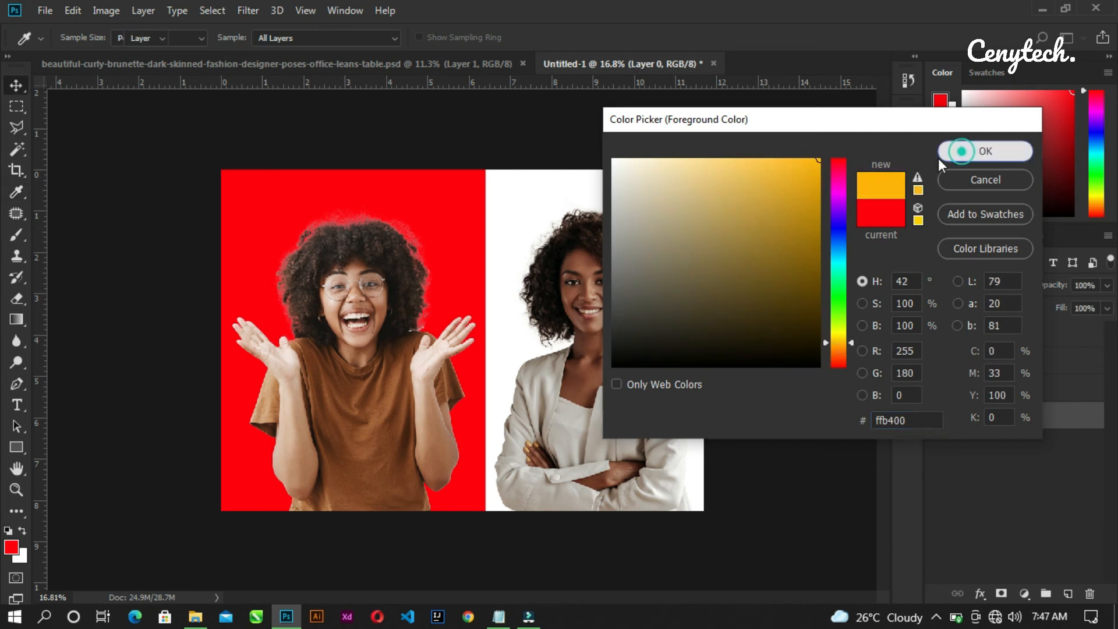
click(957, 151)
key(alt+BackSpace)
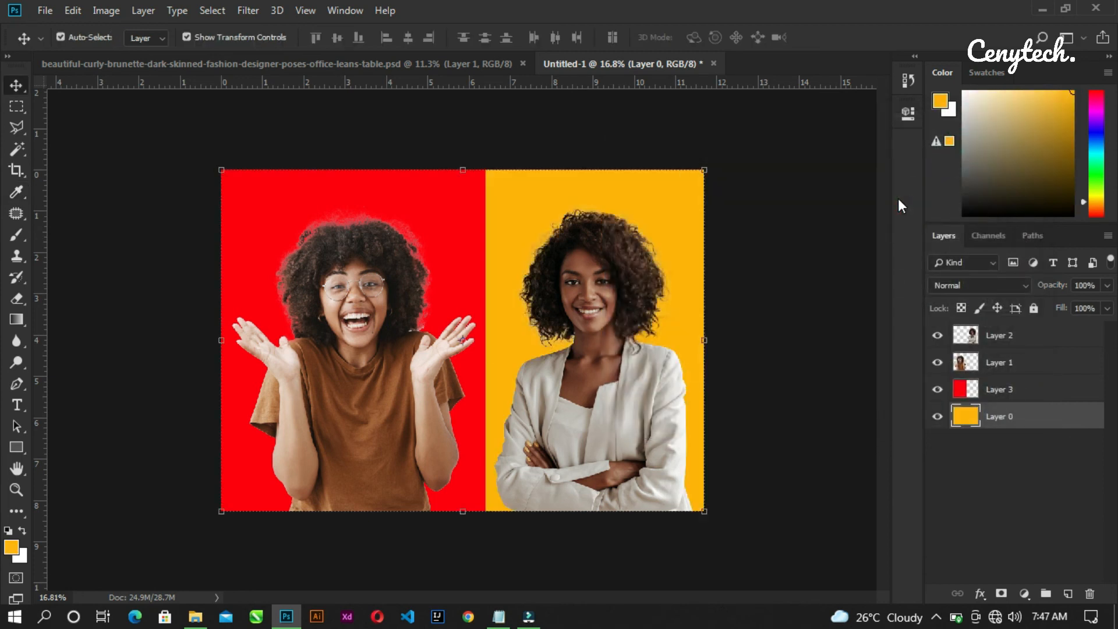
click(798, 249)
scroll(458, 335, up, 3)
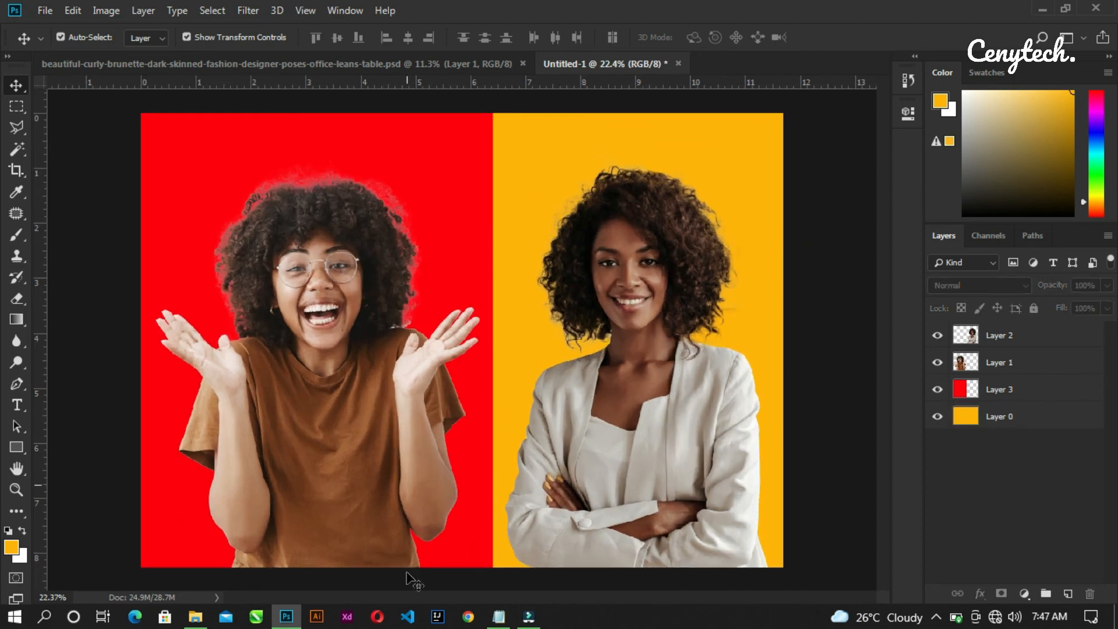
Switch to Notepad and replace the existing note with "Now you see how to remove background from Photoshop"
click(498, 618)
triple_click(646, 151)
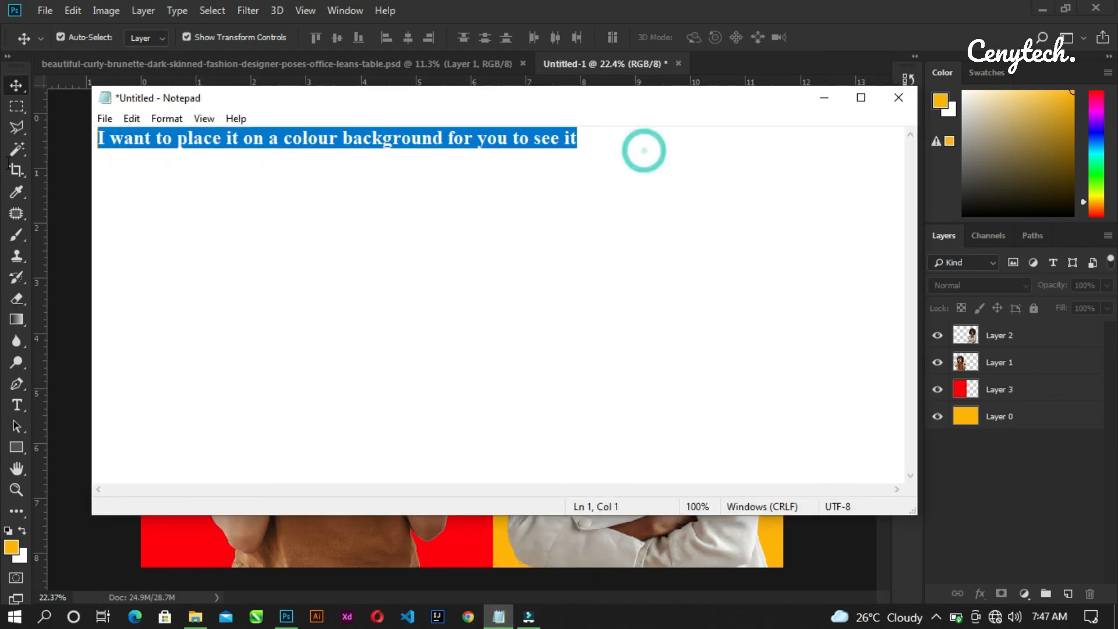
text(N)
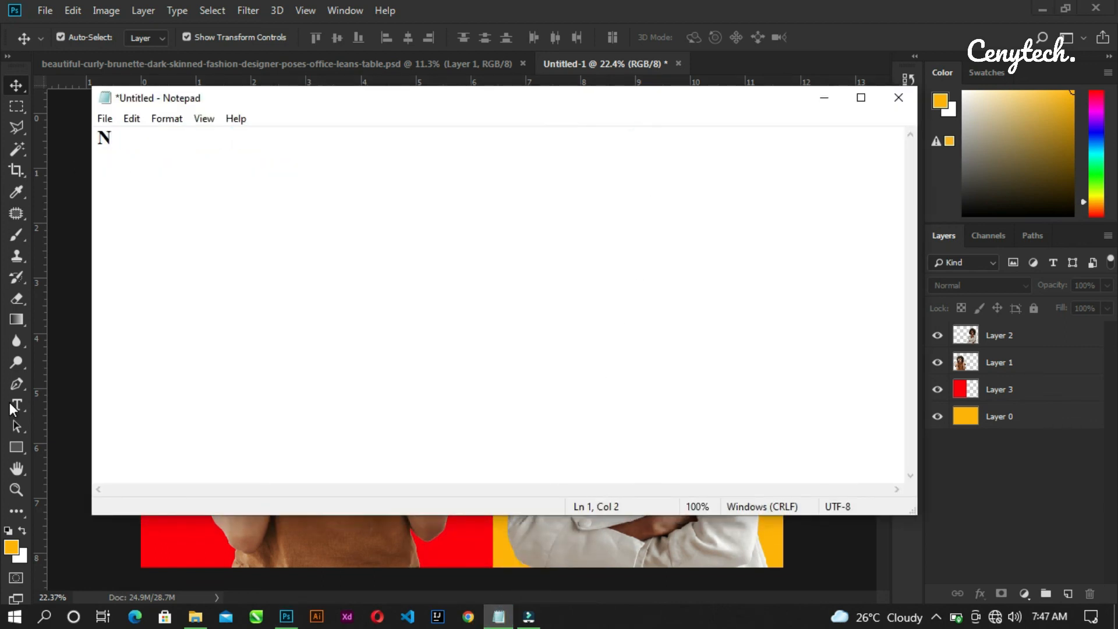
text(ow you see how to)
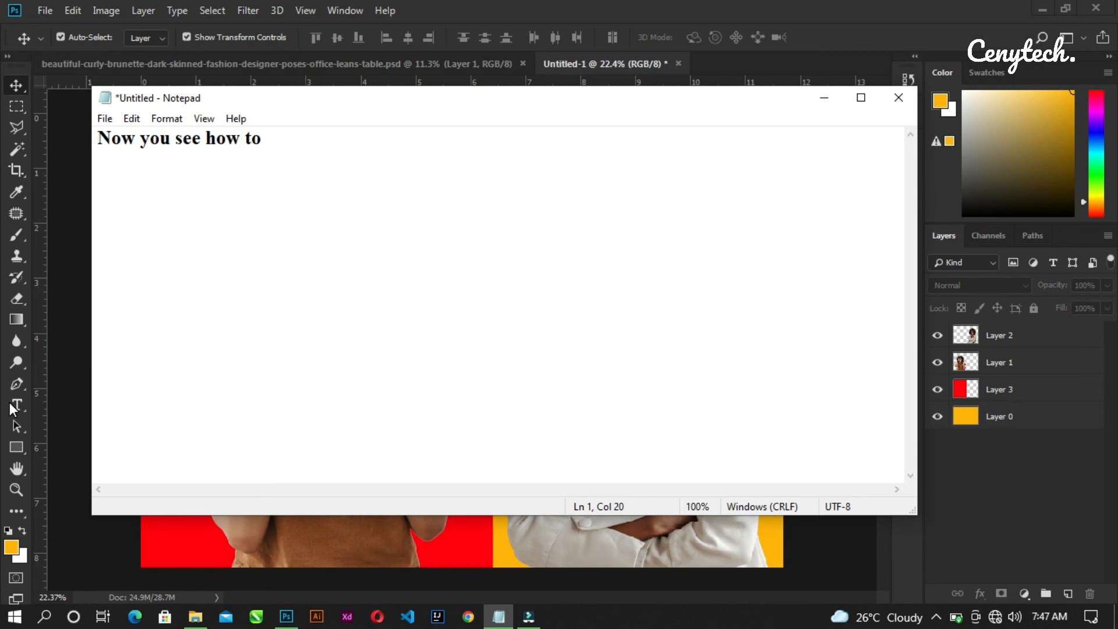
text( remove backg)
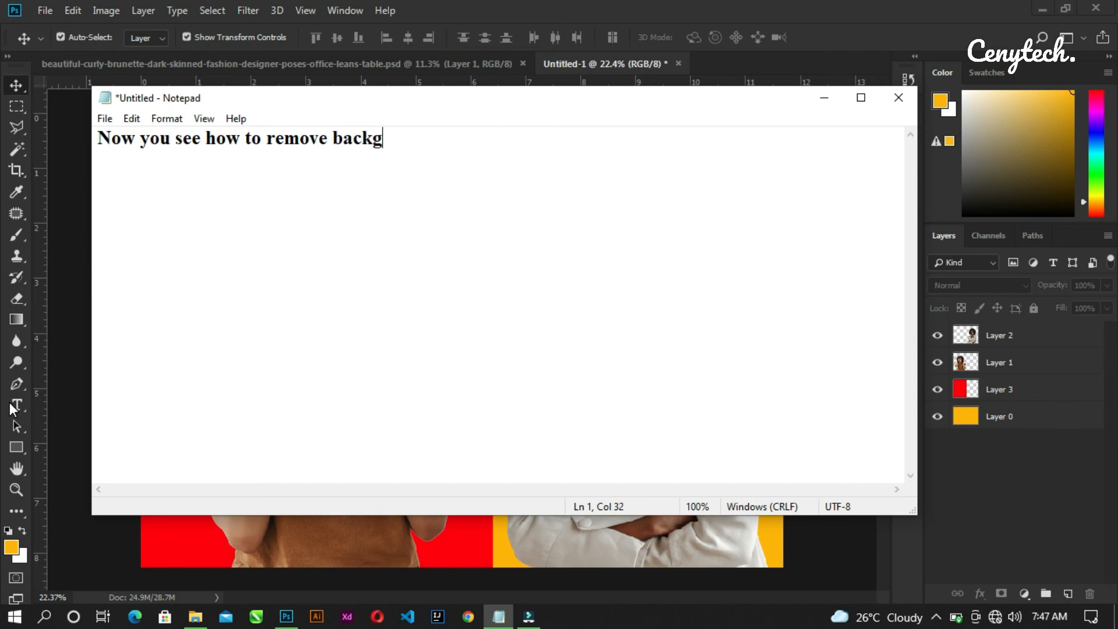
text(round from)
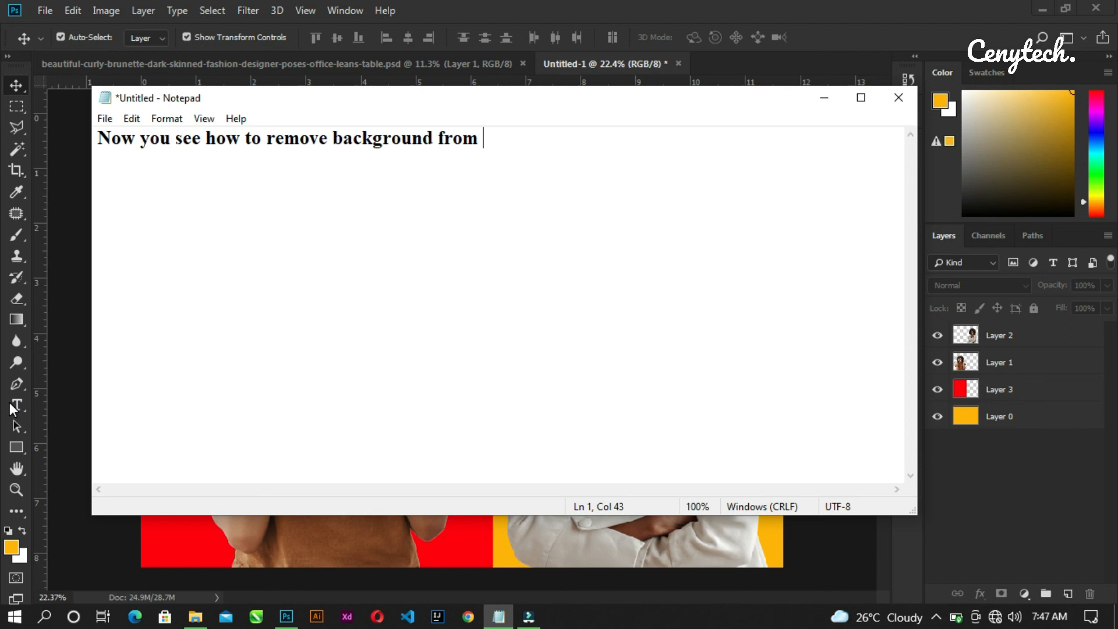
text( Photoshop)
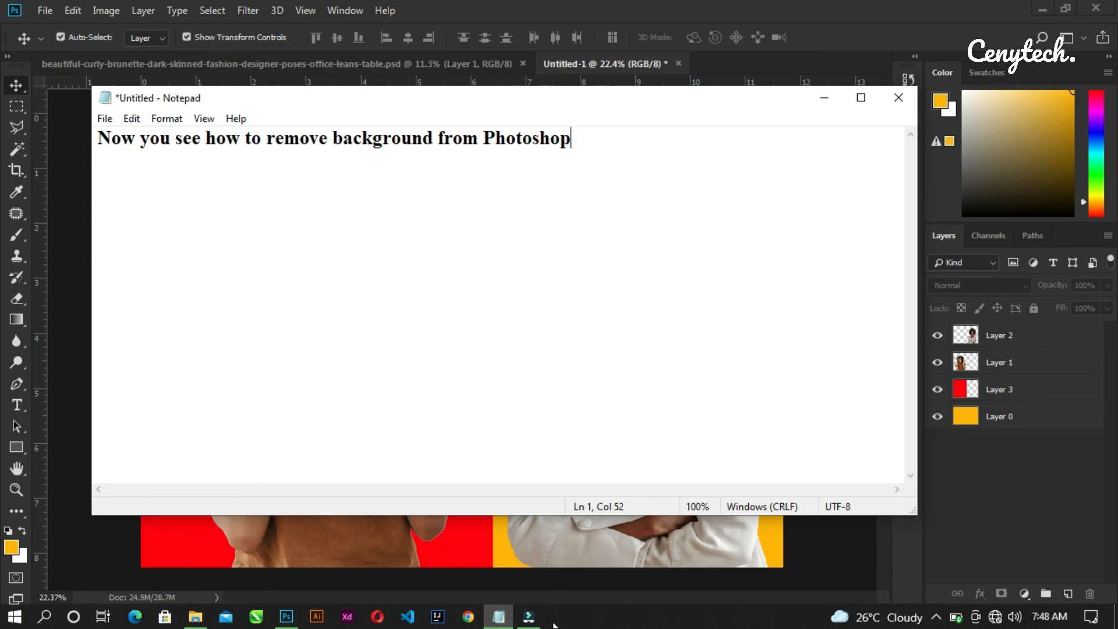
key(super+d)
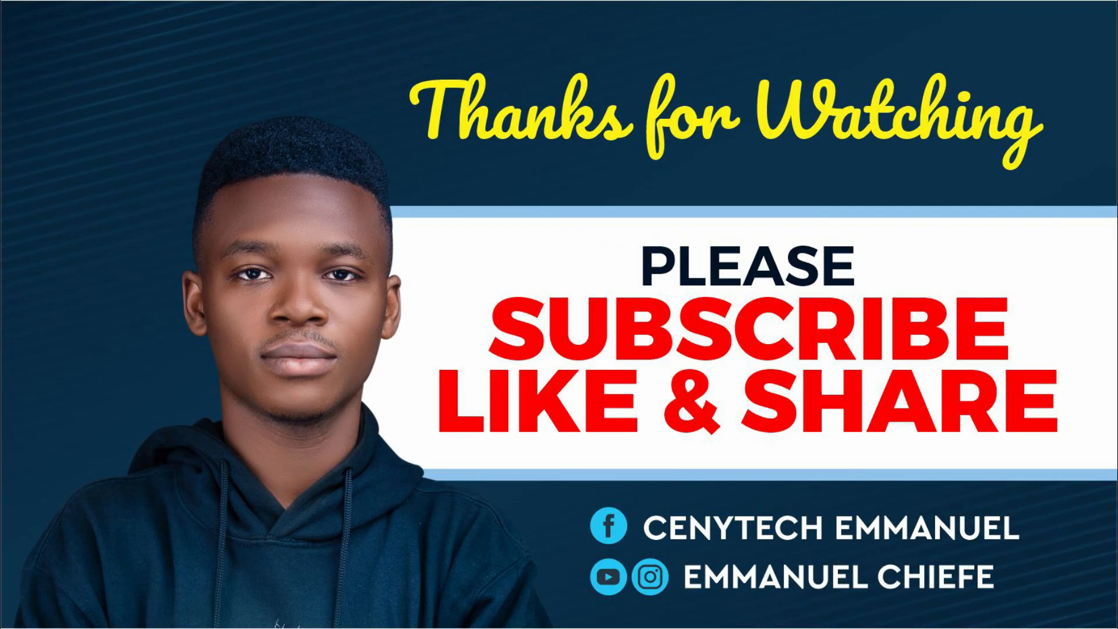